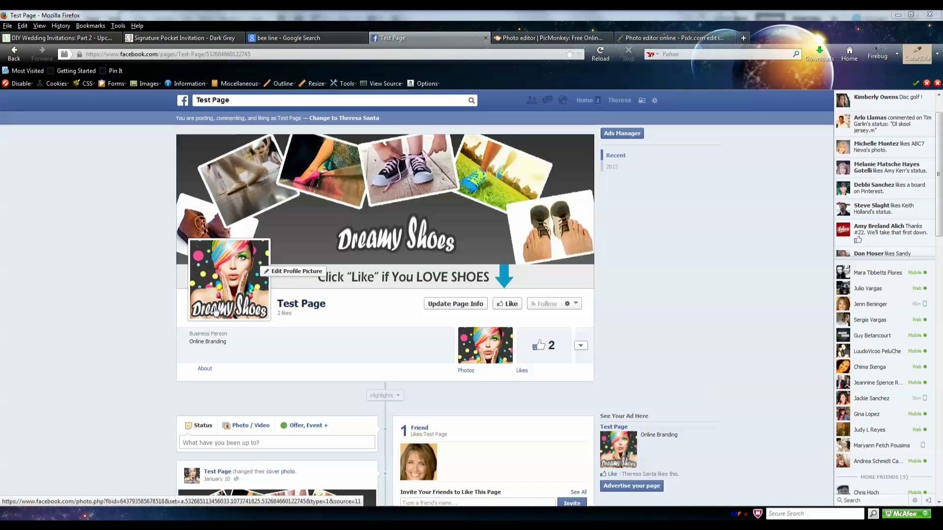
# - Switch from the Facebook Test Page to the PicMonkey tab showing the PinkHeels save panel
pyautogui.click(525, 38)
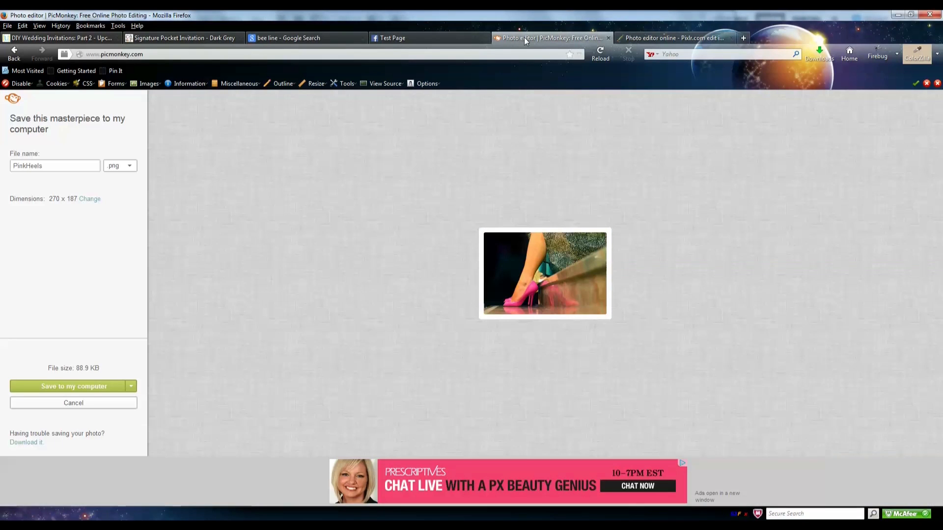
# - Go to the picmonkey address and confirm leaving the editor to reach the home page
pyautogui.click(198, 54)
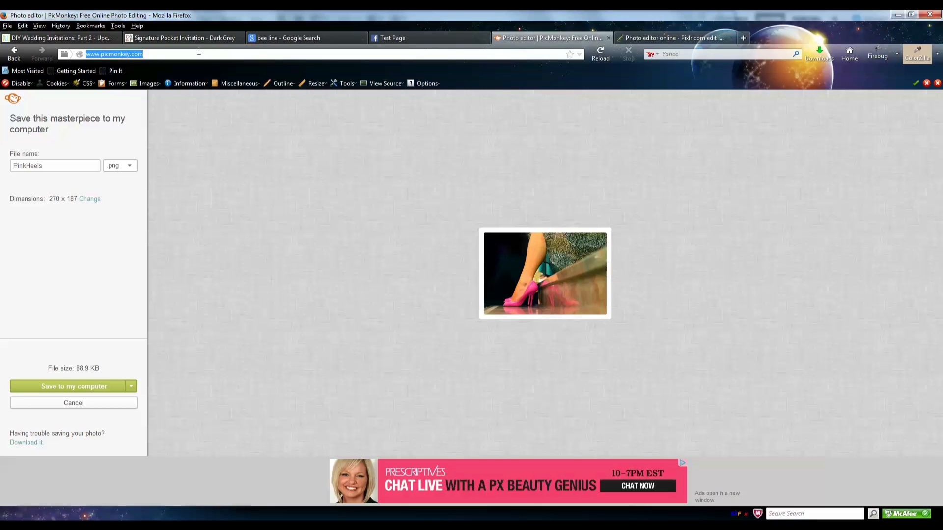
pyautogui.write('picmond')
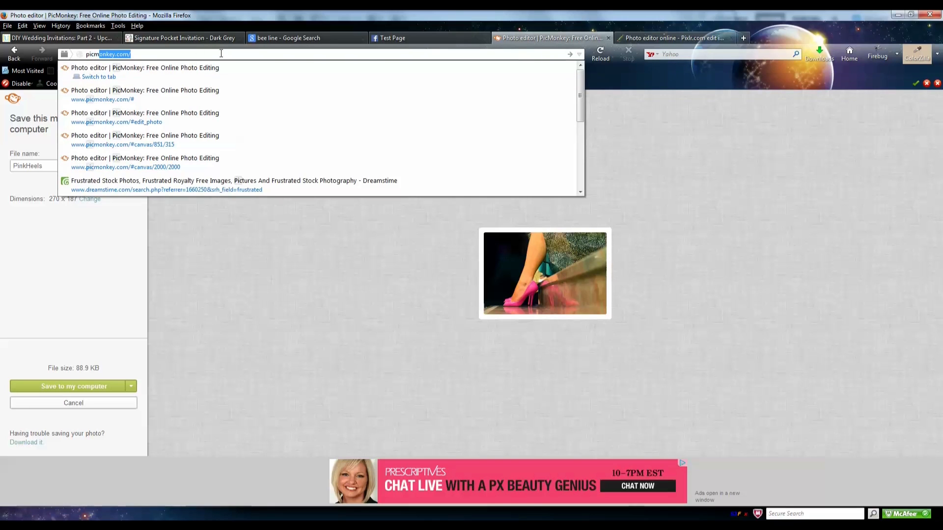
pyautogui.write('ey')
pyautogui.press('Return')
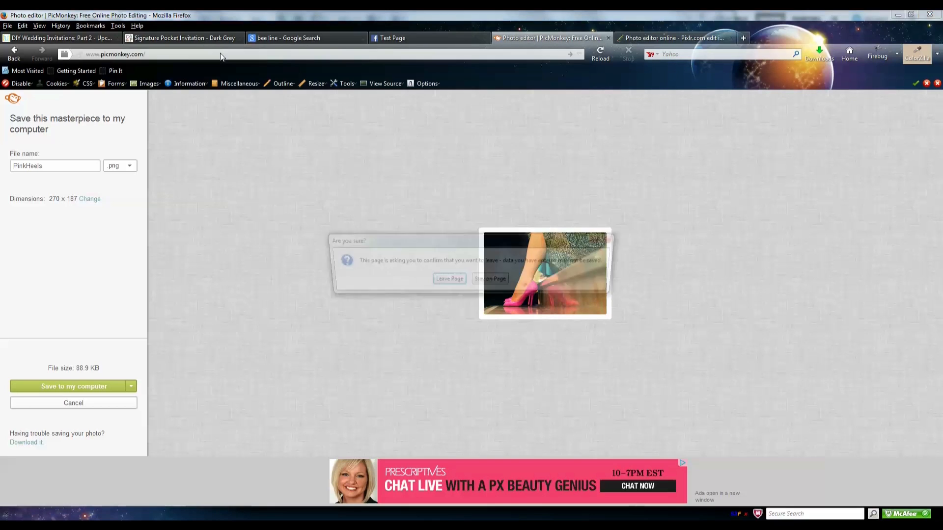
pyautogui.click(463, 279)
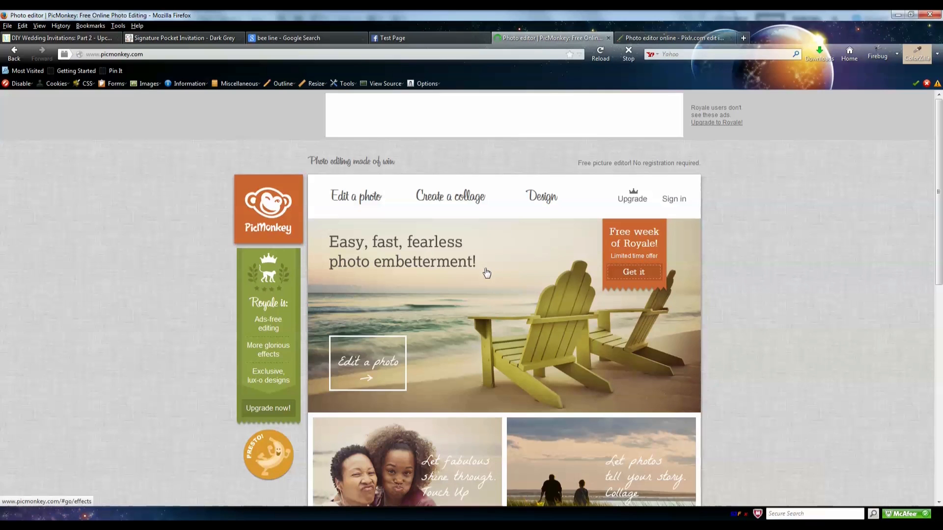
pyautogui.click(539, 201)
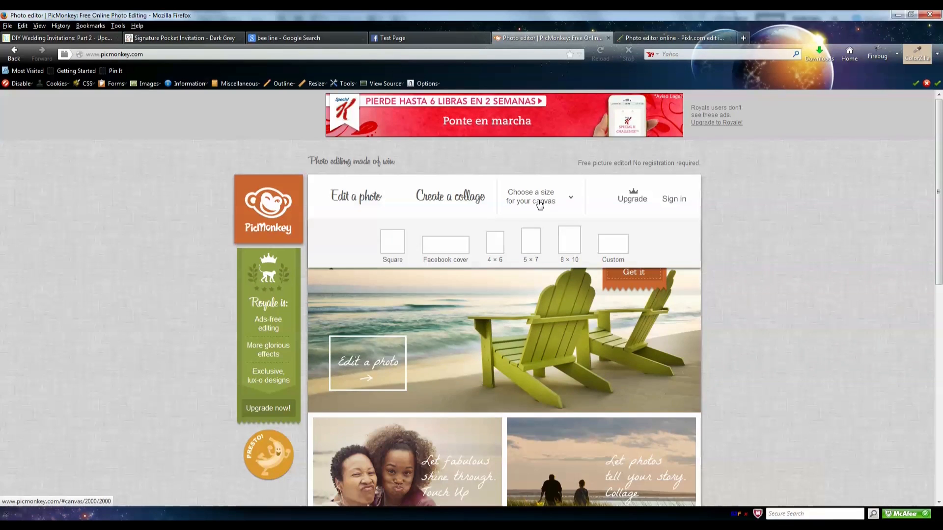
pyautogui.click(439, 255)
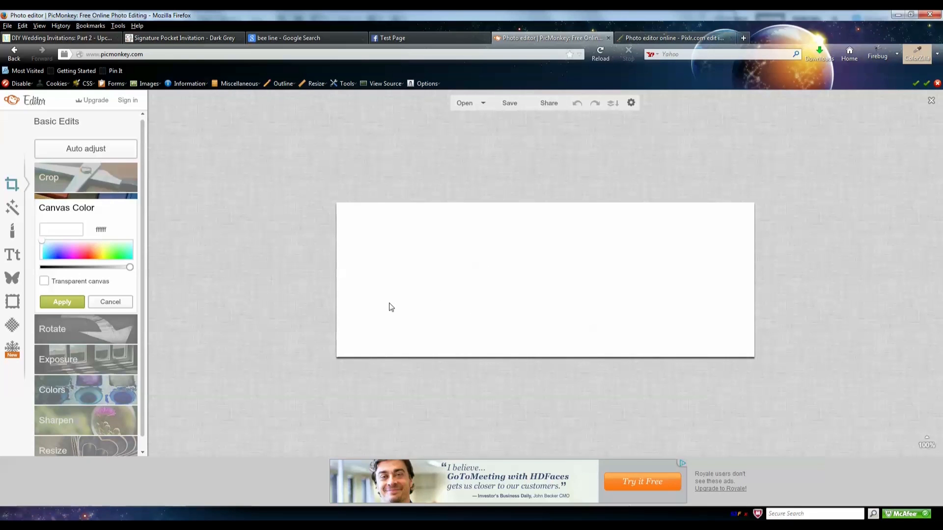
pyautogui.click(930, 101)
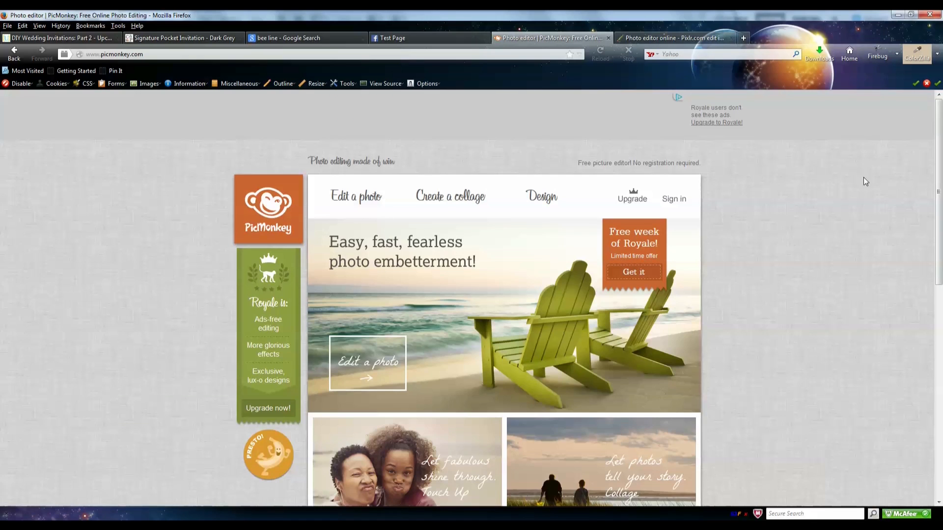
# - Start a new collage using the first FB Cover layout, an 851 x 315 three-cell canvas
pyautogui.click(463, 202)
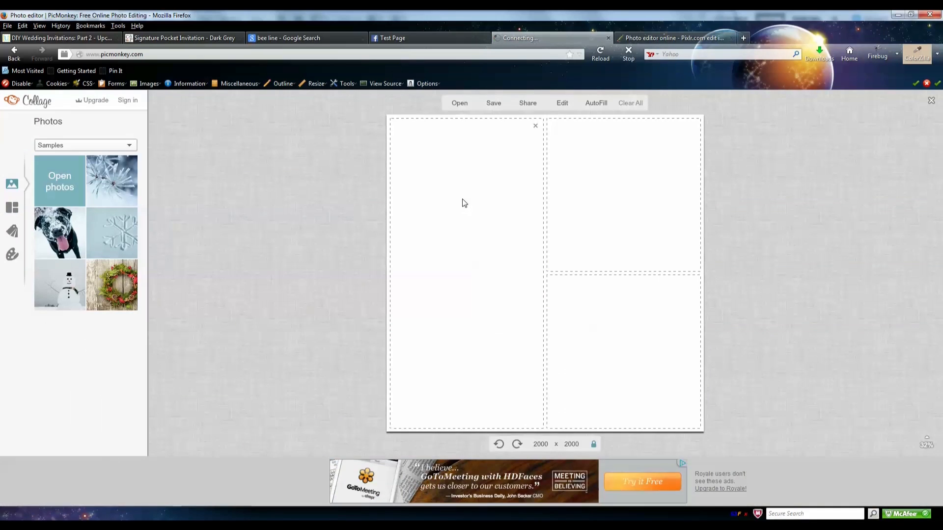
pyautogui.click(12, 215)
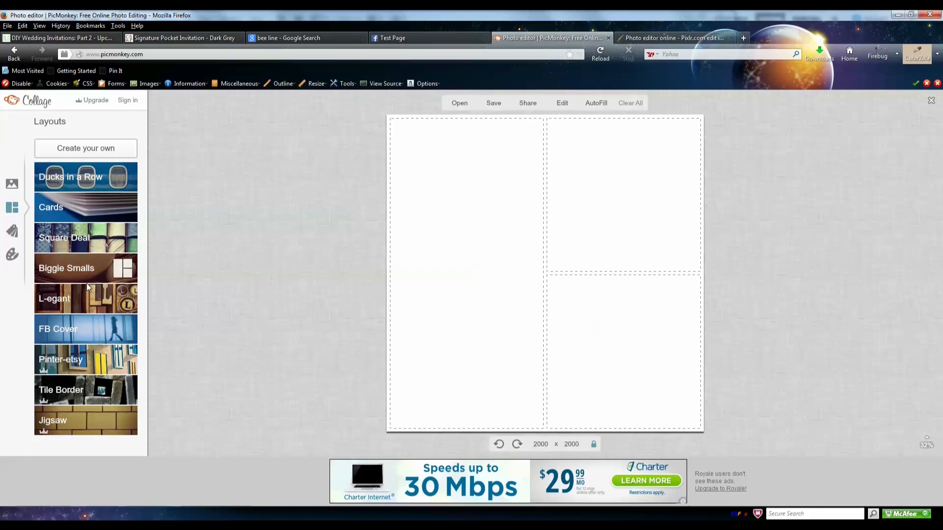
pyautogui.click(69, 328)
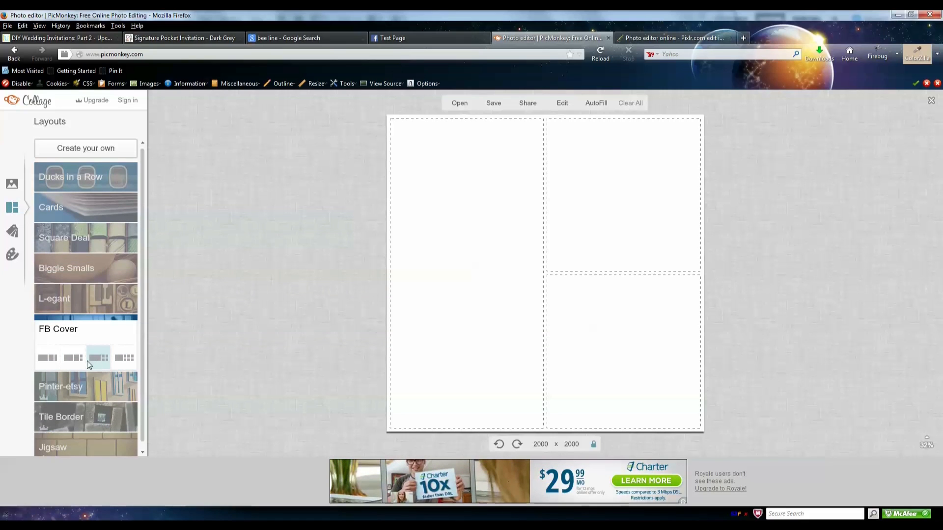
pyautogui.click(51, 358)
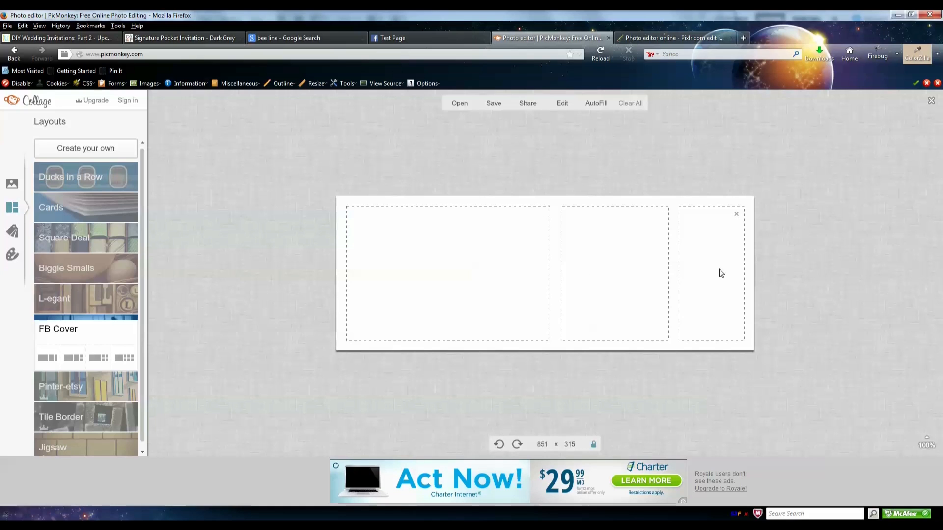
# - In the Photos panel, switch the source to your own photos, then back to the sample photos
pyautogui.click(12, 184)
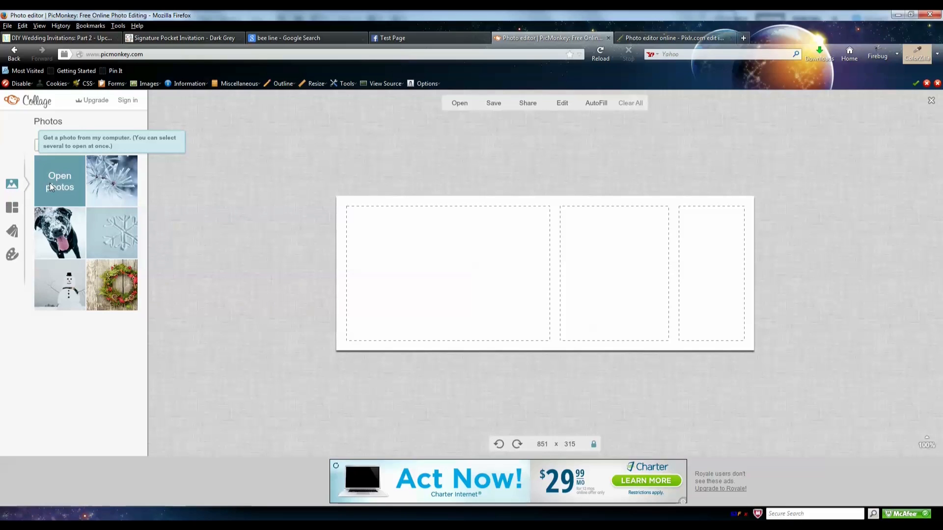
pyautogui.click(129, 146)
pyautogui.click(116, 156)
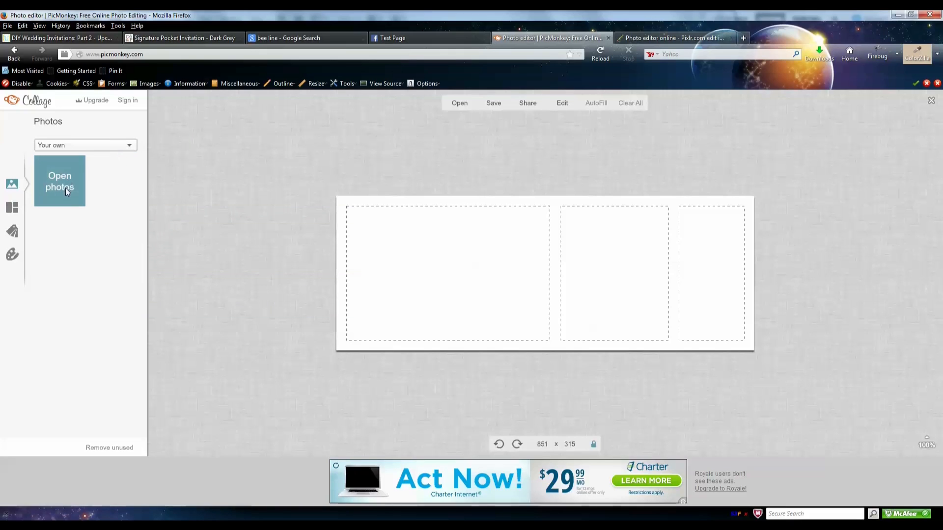
pyautogui.click(132, 148)
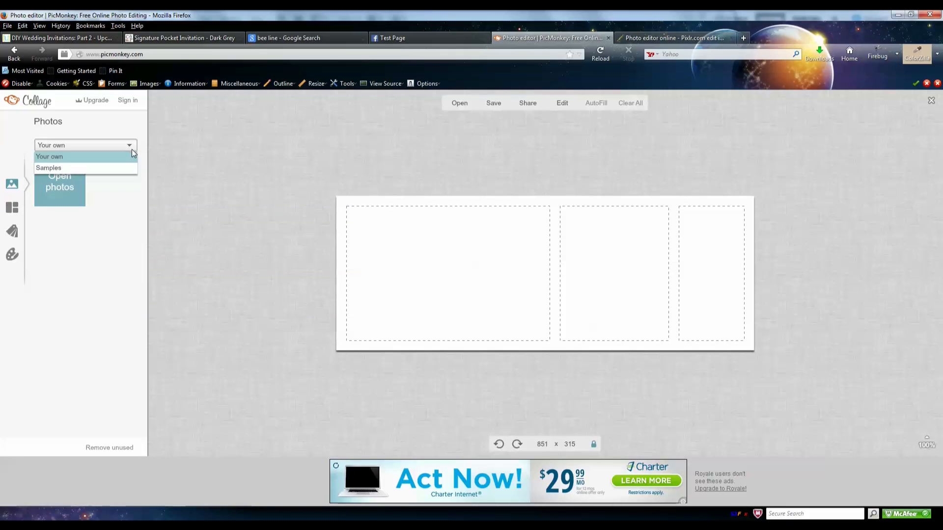
pyautogui.click(125, 166)
# - Fill the three cells with the snowy dog, snowman and wreath sample photos
pyautogui.moveTo(80, 212); pyautogui.dragTo(482, 275)
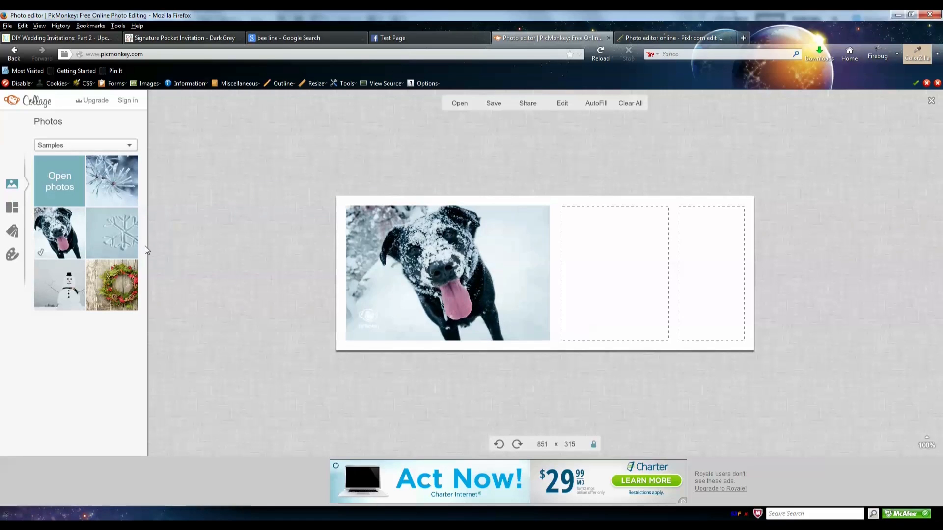
pyautogui.moveTo(62, 279); pyautogui.dragTo(592, 277)
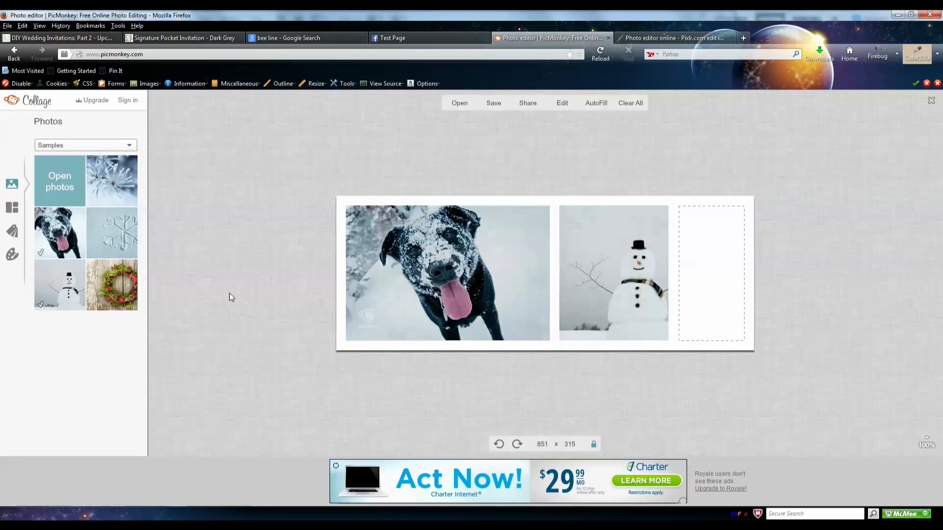
pyautogui.moveTo(709, 287); pyautogui.dragTo(709, 284)
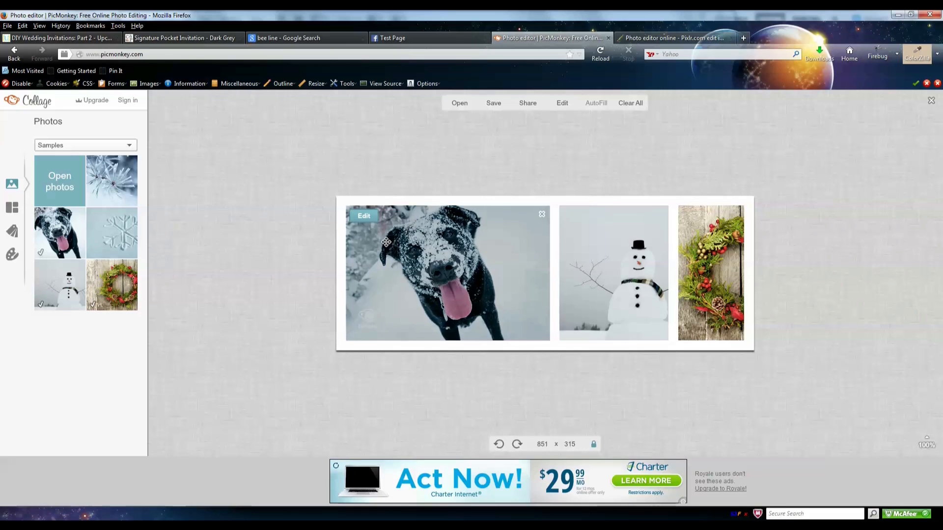
# - Reduce the collage spacing from 20 to 4 in the Background settings
pyautogui.click(11, 253)
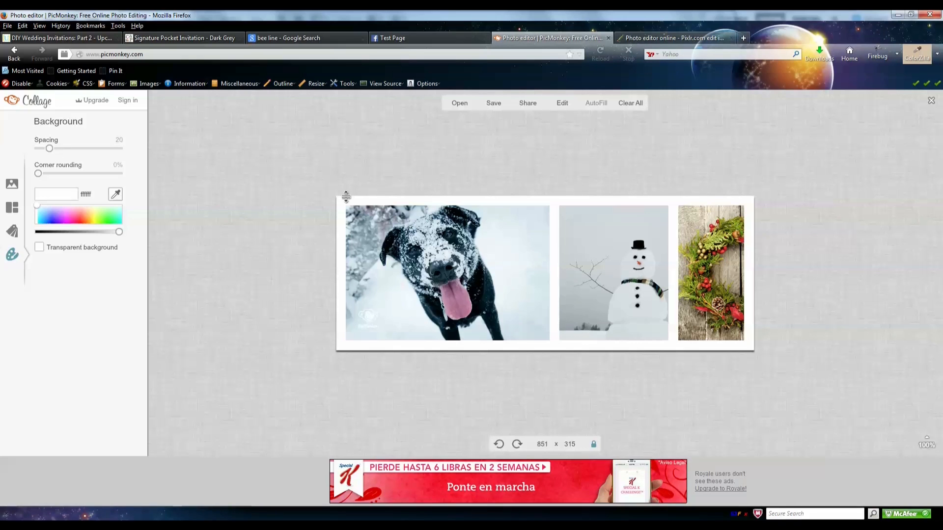
pyautogui.moveTo(49, 149); pyautogui.dragTo(37, 148)
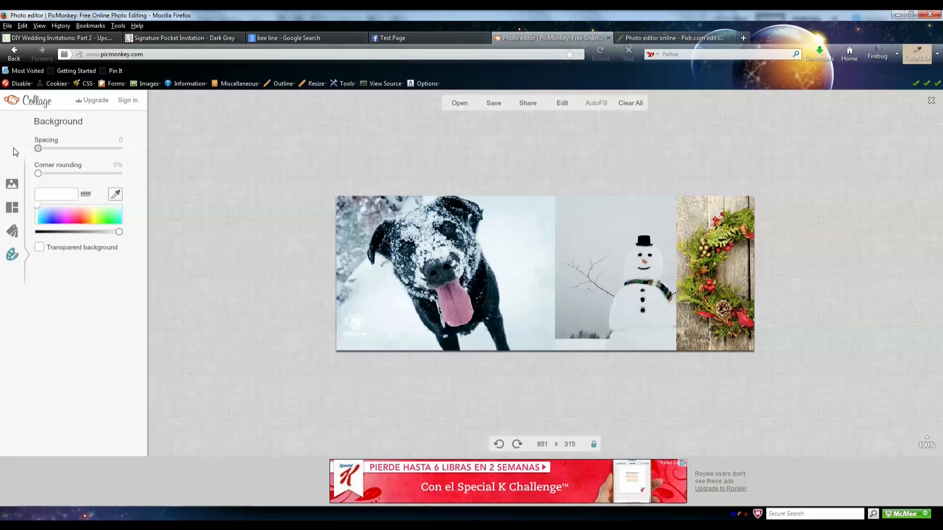
pyautogui.click(41, 149)
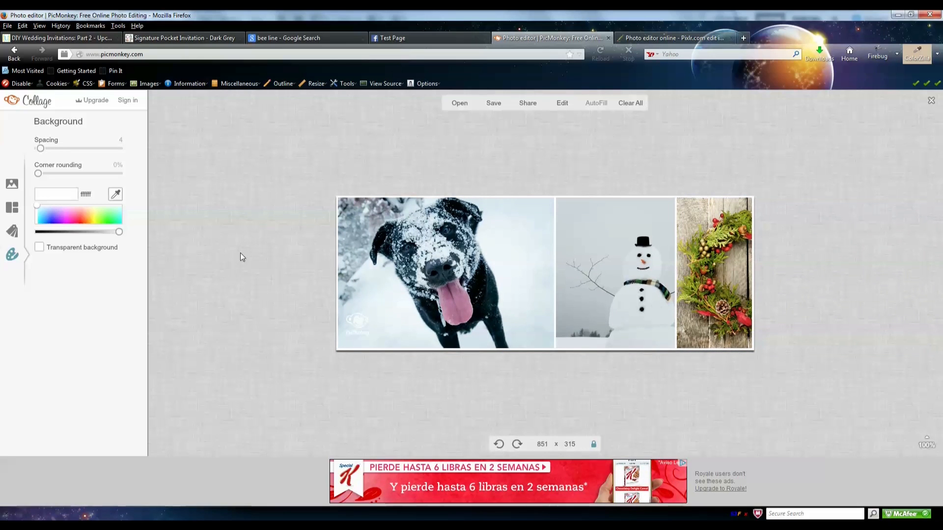
# - Replace the address with picmonkey, load it, and leave the collage without saving
pyautogui.click(151, 53)
pyautogui.hotkey('ctrl', 'a')
pyautogui.write('picm')
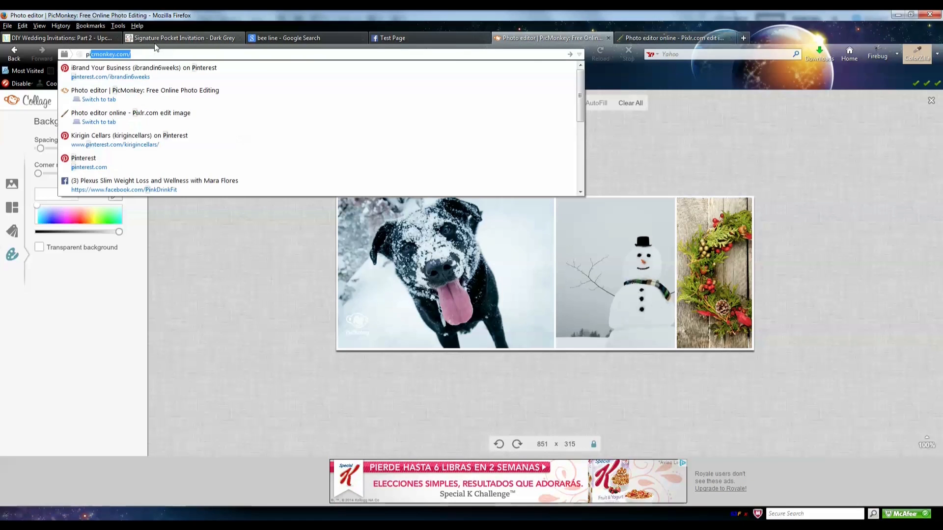
pyautogui.write('onkey')
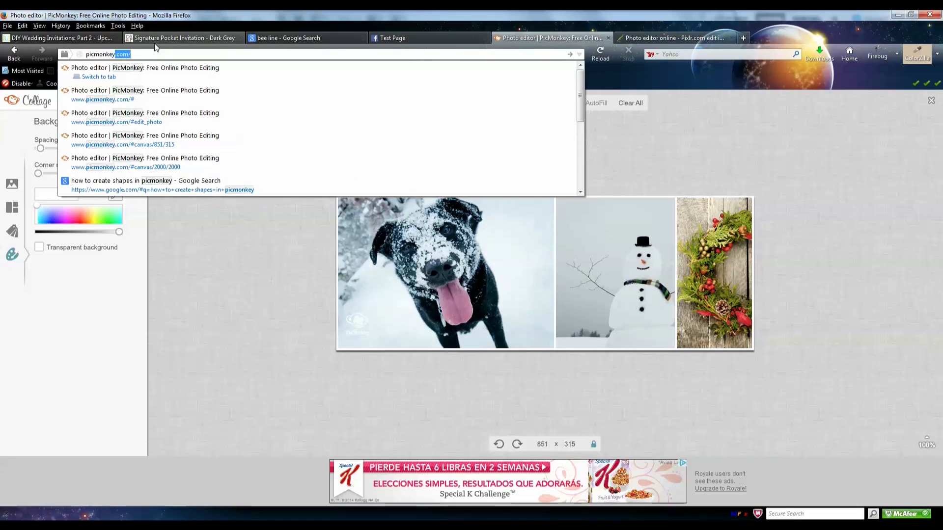
pyautogui.press('Return')
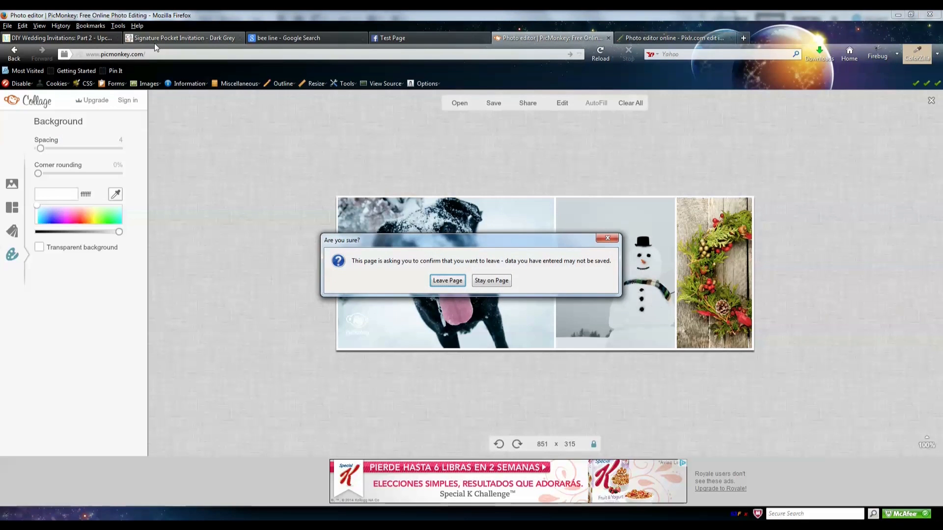
pyautogui.click(447, 281)
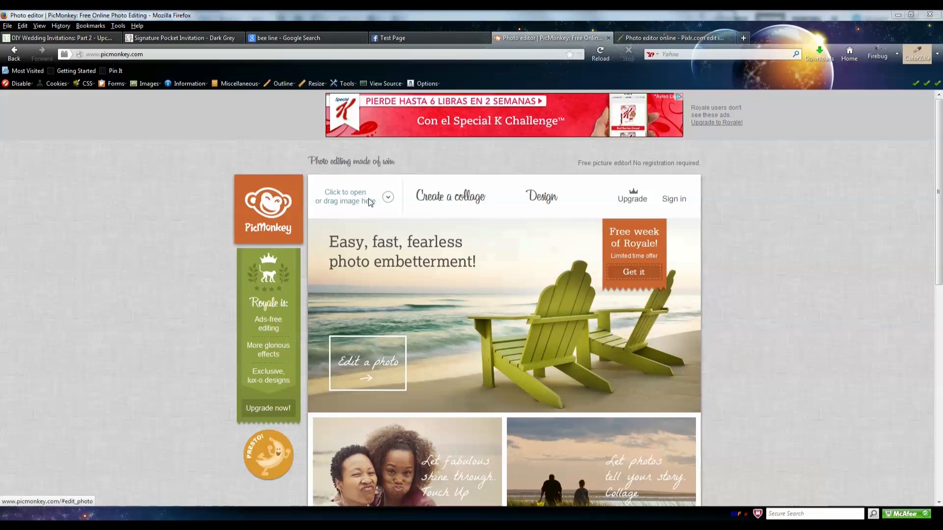
# - Open the PinkHeels photo from the computer in the editor and bring up the Frames styles
pyautogui.click(371, 203)
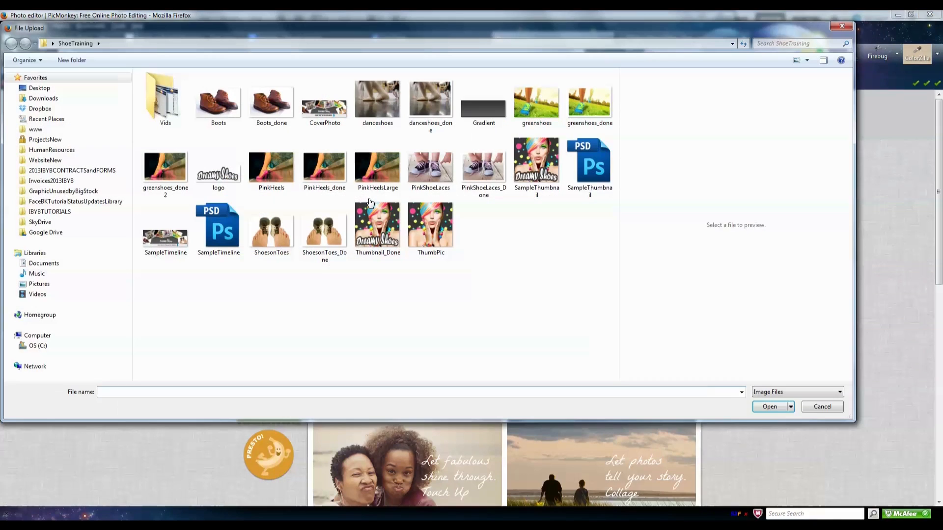
pyautogui.click(263, 176)
pyautogui.click(779, 409)
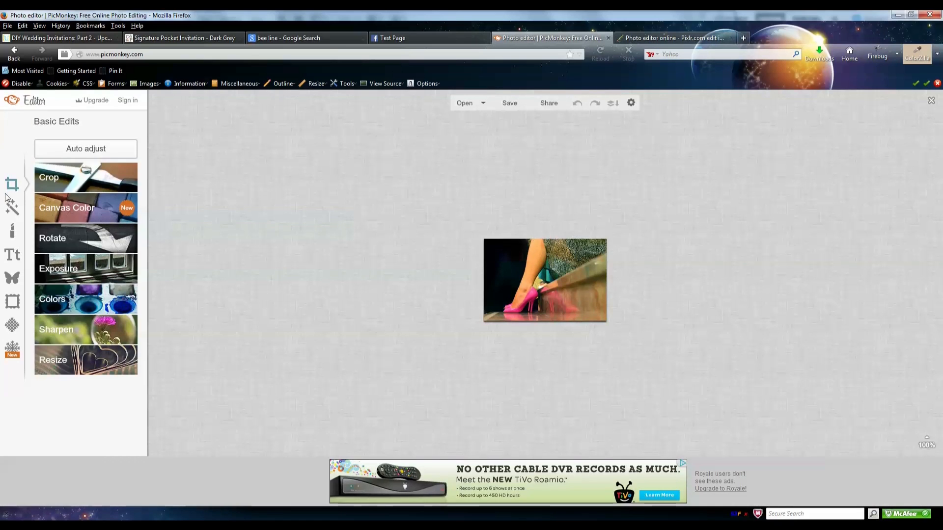
pyautogui.click(18, 308)
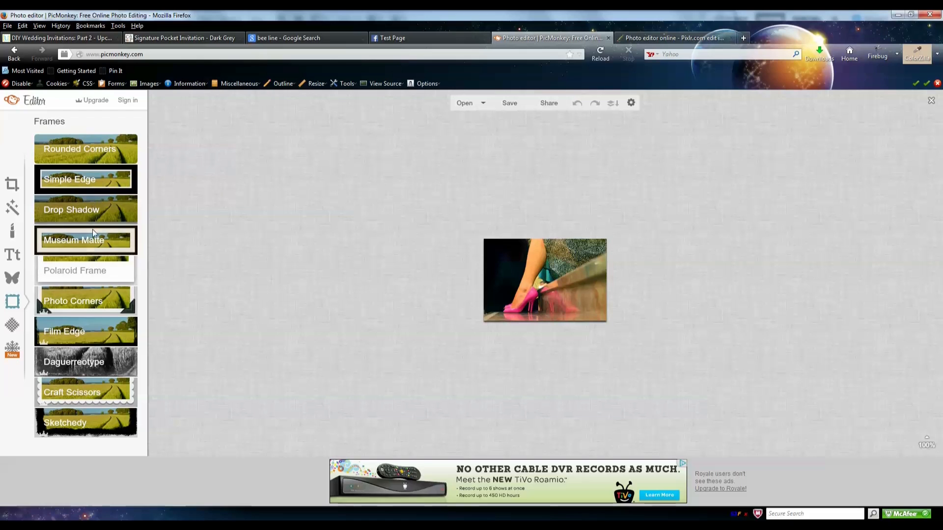
pyautogui.moveTo(47, 347)
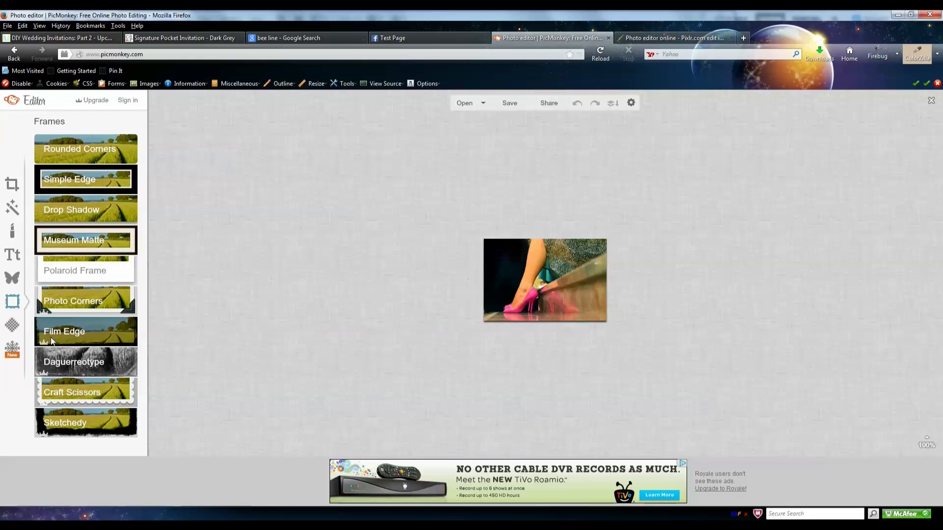
# - Apply a Simple Edge frame with a white outer border of thickness 10 and inner thickness 0
pyautogui.click(102, 182)
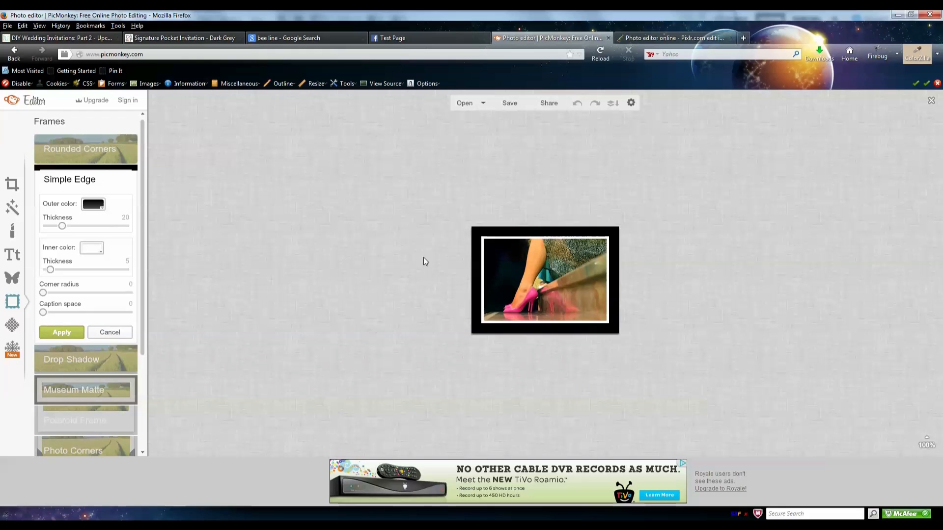
pyautogui.click(94, 204)
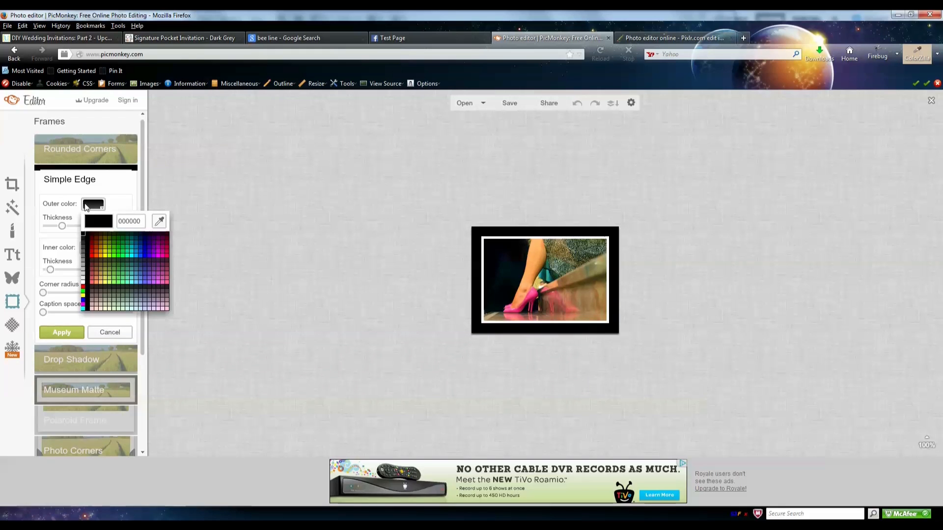
pyautogui.click(102, 234)
pyautogui.moveTo(63, 229); pyautogui.dragTo(56, 229)
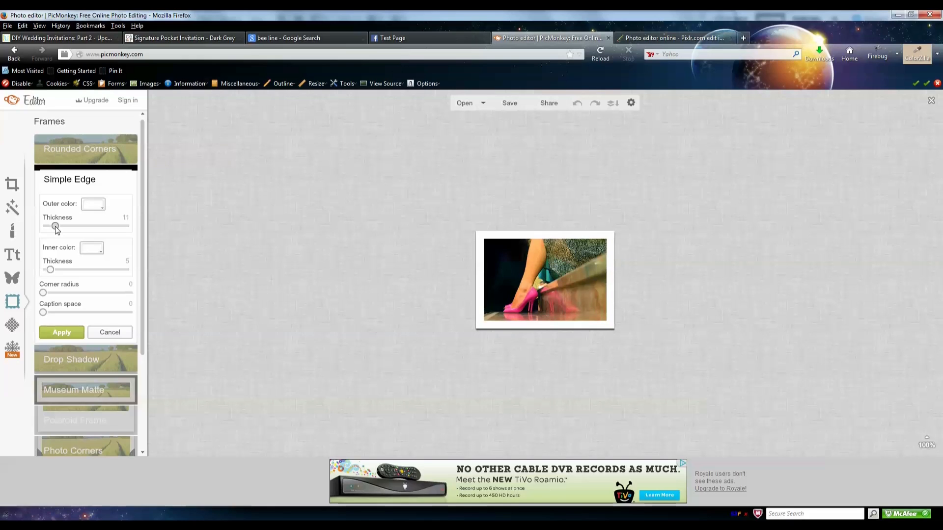
pyautogui.moveTo(55, 229); pyautogui.dragTo(54, 229)
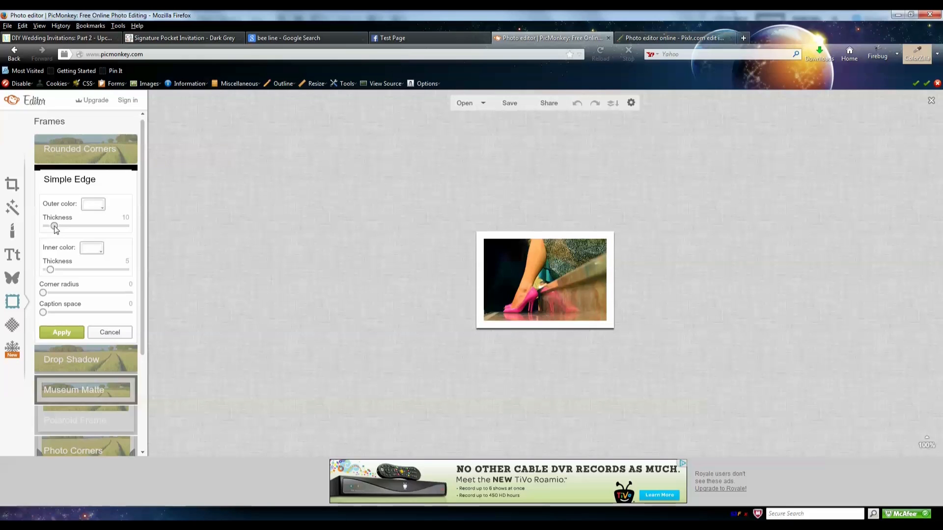
pyautogui.click(92, 249)
pyautogui.click(63, 267)
pyautogui.moveTo(50, 269); pyautogui.dragTo(30, 269)
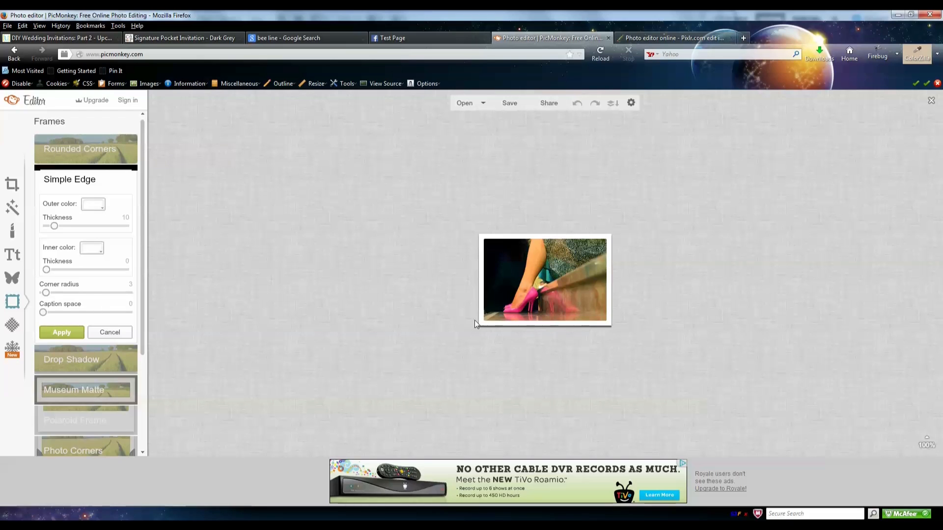
# - Keep the Simple Edge frame, then apply Rounded Corners with transparent corners and slight rounding
pyautogui.click(72, 149)
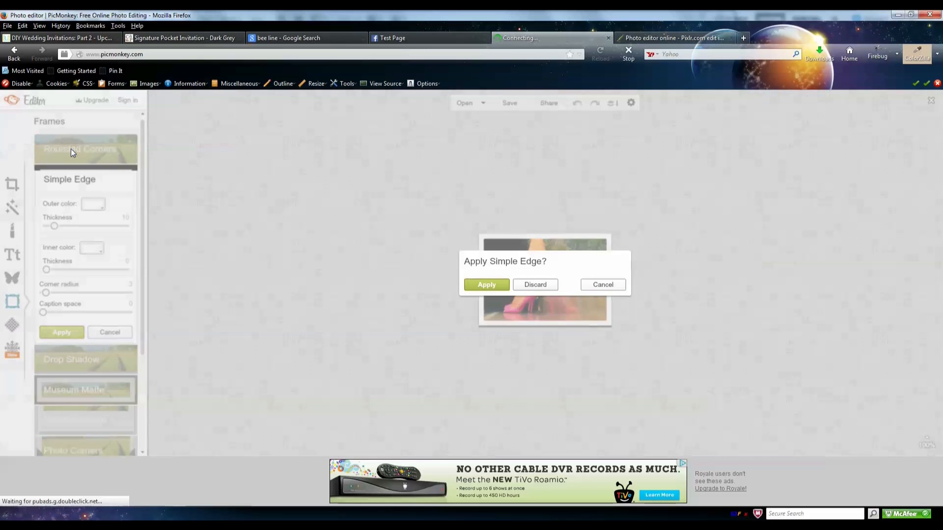
pyautogui.click(493, 287)
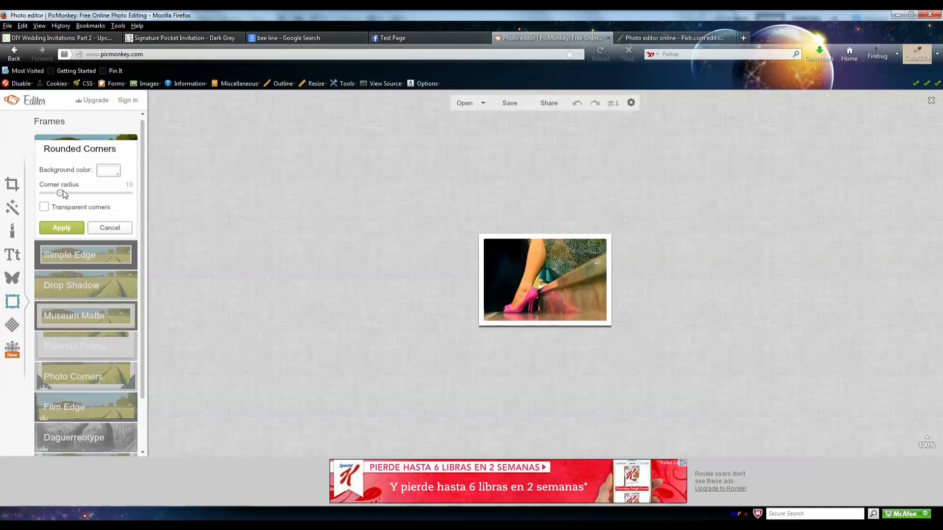
pyautogui.click(45, 207)
pyautogui.moveTo(59, 193); pyautogui.dragTo(77, 198)
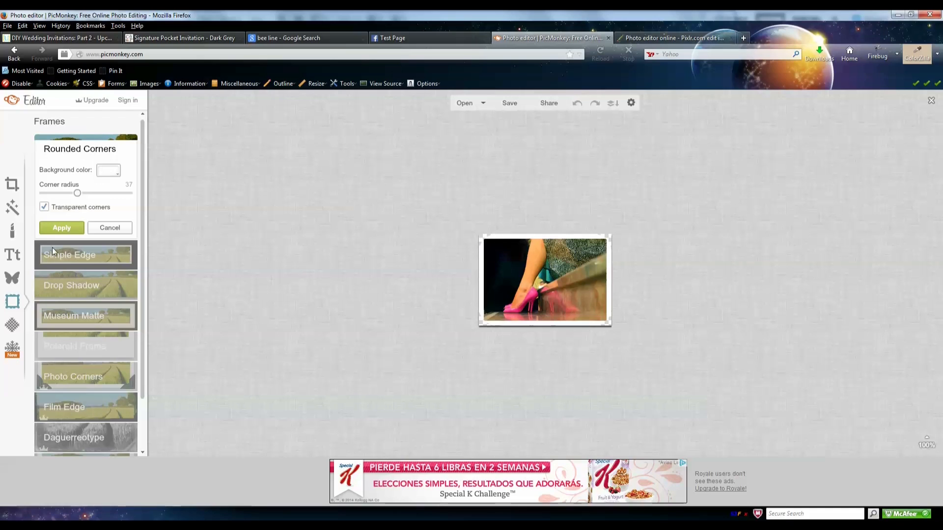
pyautogui.moveTo(77, 193); pyautogui.dragTo(49, 196)
pyautogui.click(75, 228)
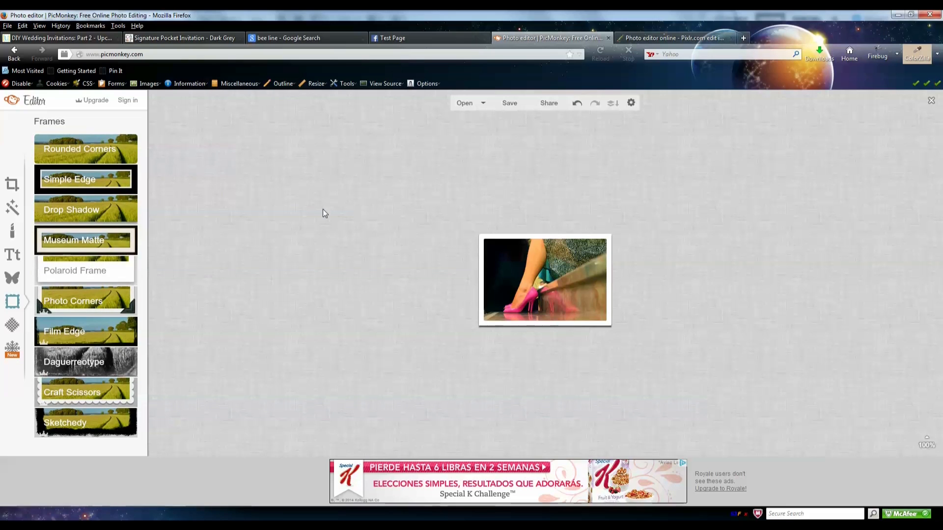
# - Save the framed photo to the computer as PinkHeels_done.png, overwriting the existing file
pyautogui.click(506, 104)
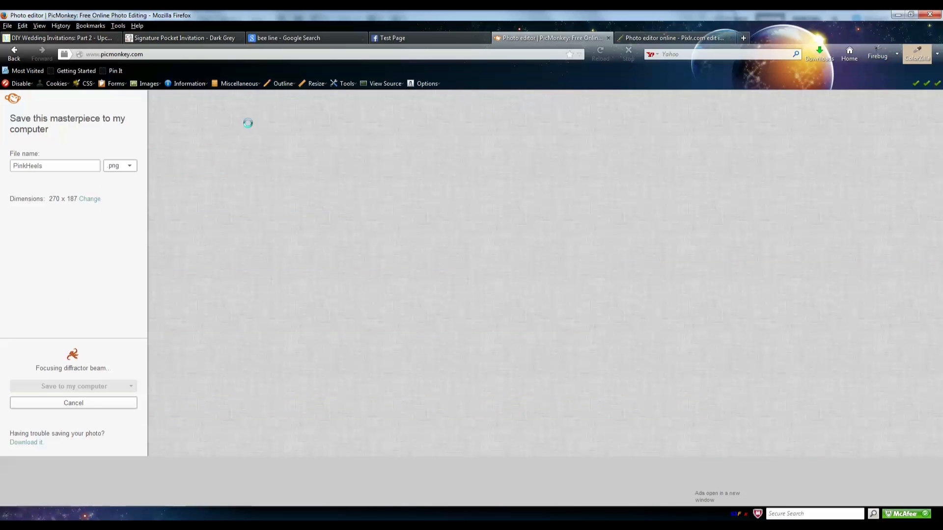
pyautogui.click(74, 387)
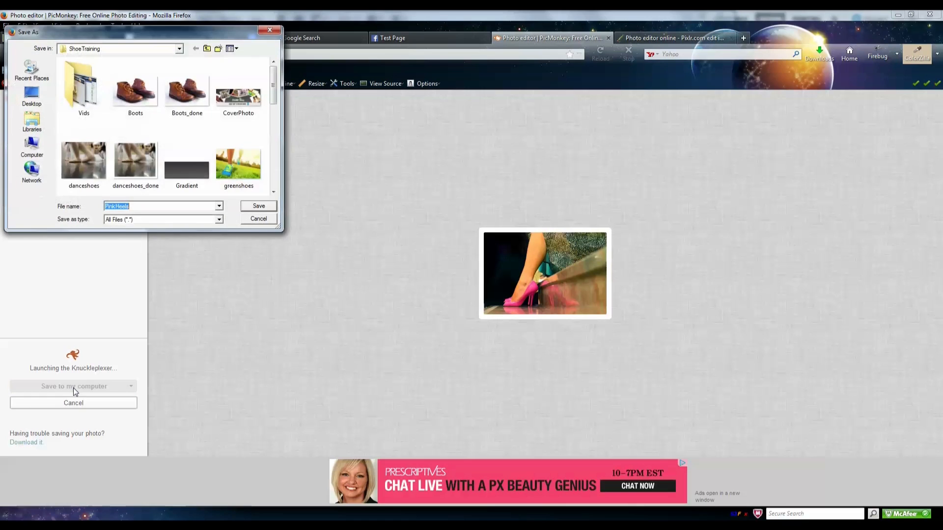
pyautogui.moveTo(275, 93); pyautogui.dragTo(283, 140)
pyautogui.click(95, 107)
pyautogui.click(254, 209)
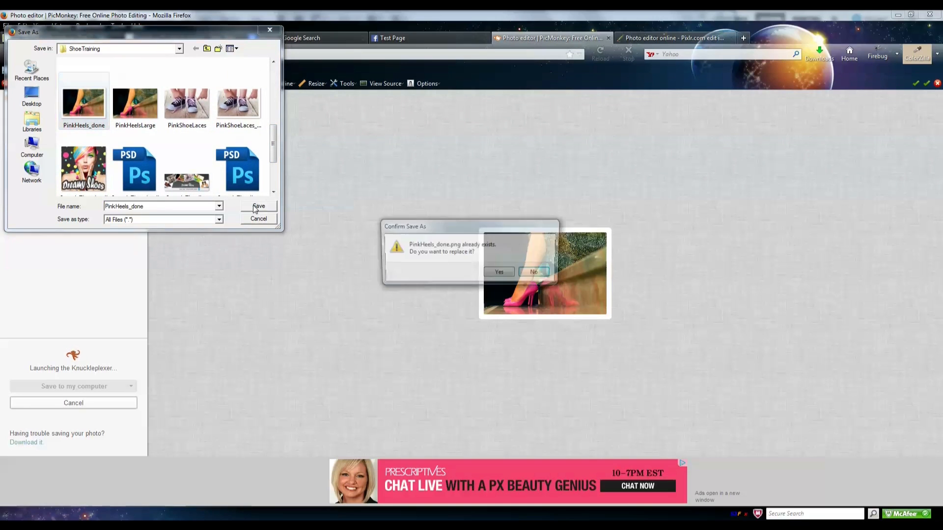
pyautogui.click(510, 275)
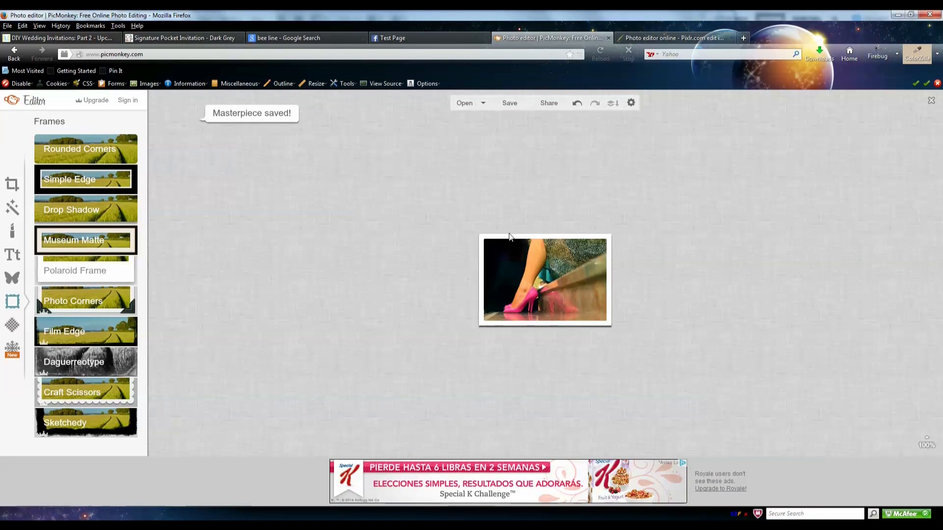
# - Switch to the browser tab showing the Pixlr.com home page
pyautogui.click(384, 39)
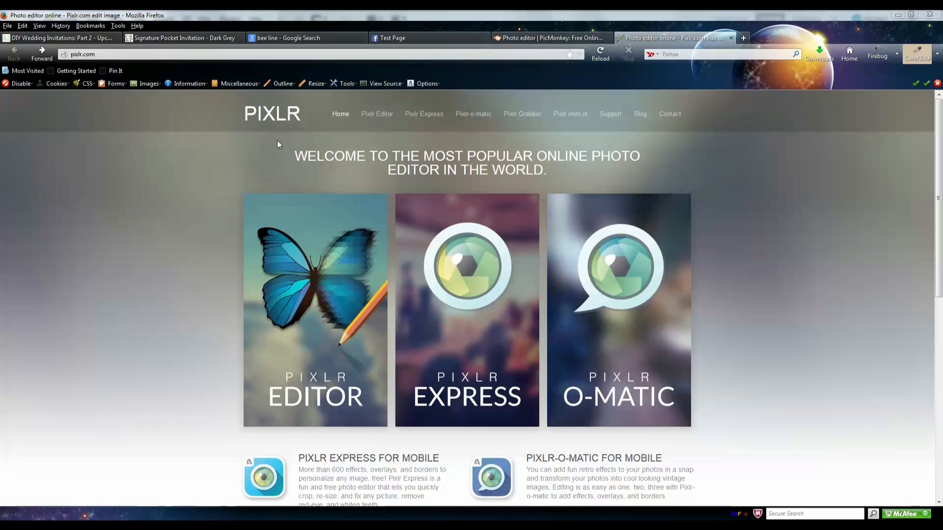
# - Open the Pixlr Editor web app from the Pixlr home page
pyautogui.click(384, 118)
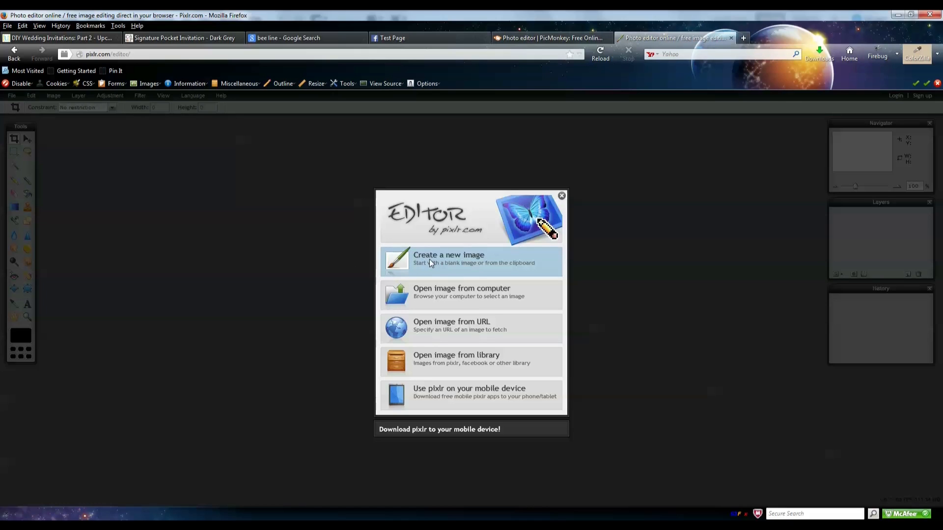
pyautogui.click(14, 59)
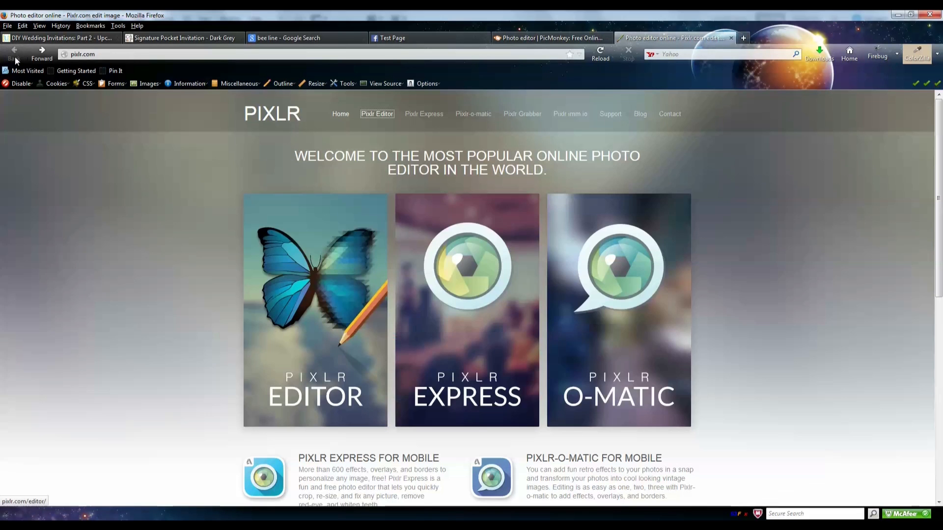
pyautogui.click(388, 114)
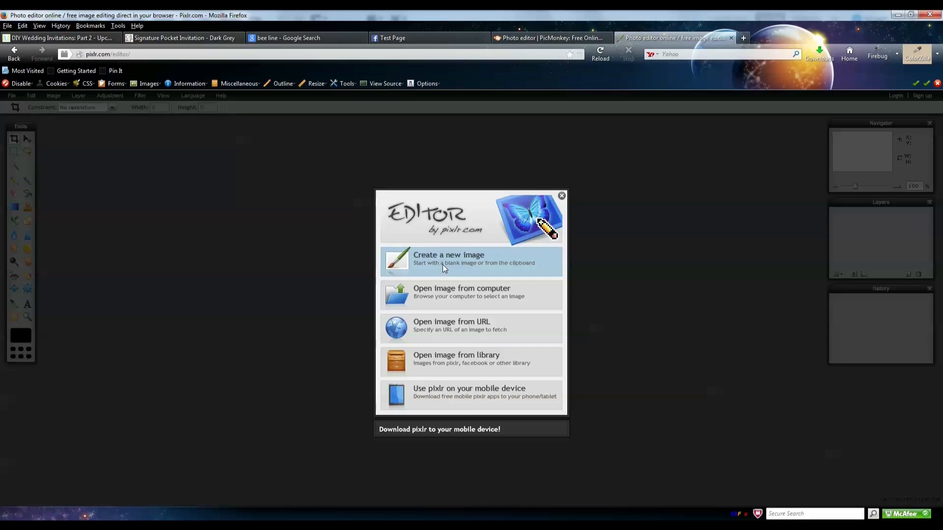
# - Create a new blank image 851 px wide and 315 px high
pyautogui.click(442, 264)
pyautogui.moveTo(443, 306); pyautogui.dragTo(400, 311)
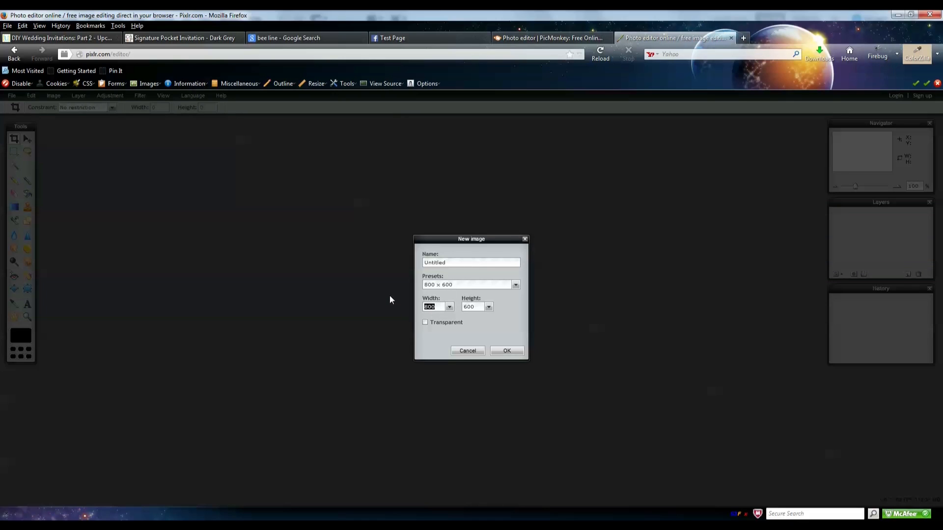
pyautogui.write('851')
pyautogui.moveTo(475, 308); pyautogui.dragTo(378, 318)
pyautogui.write('315')
pyautogui.click(507, 351)
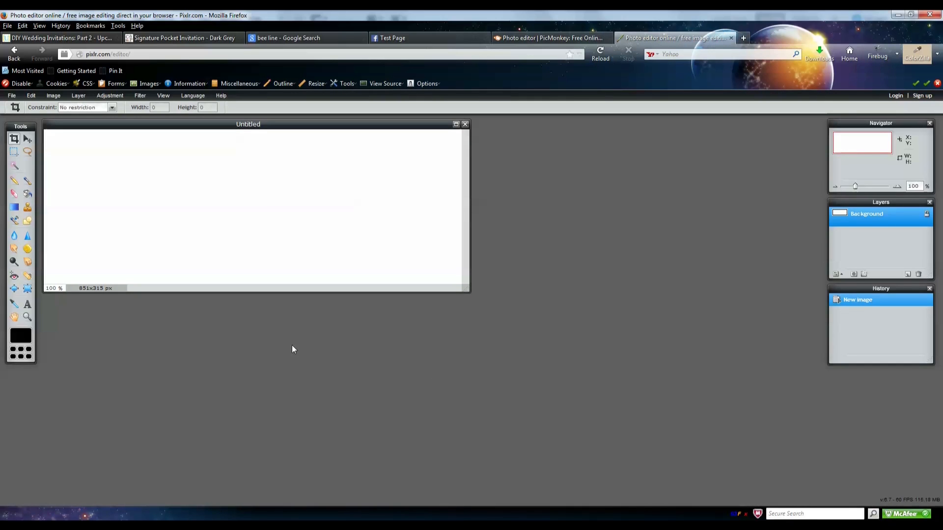
# - Select the Gradient tool and set the first gradient stop to #343434
pyautogui.click(13, 209)
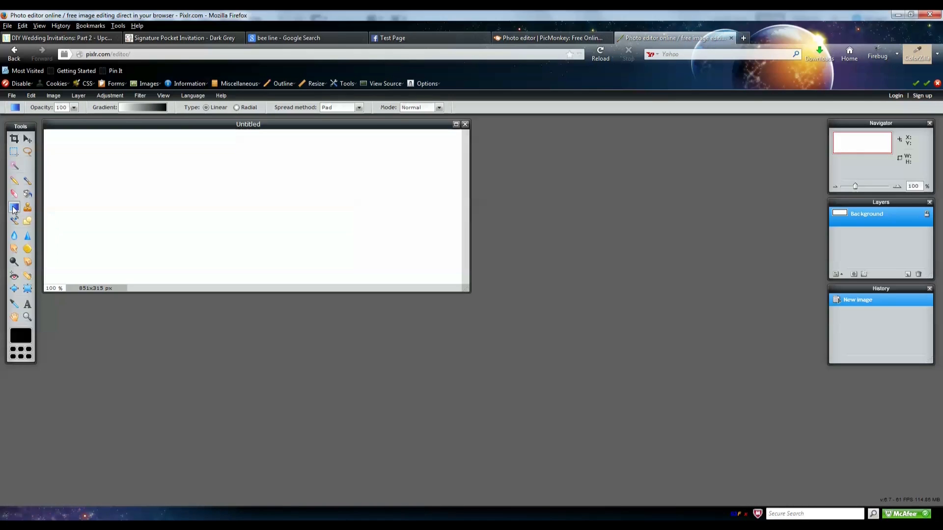
pyautogui.click(135, 107)
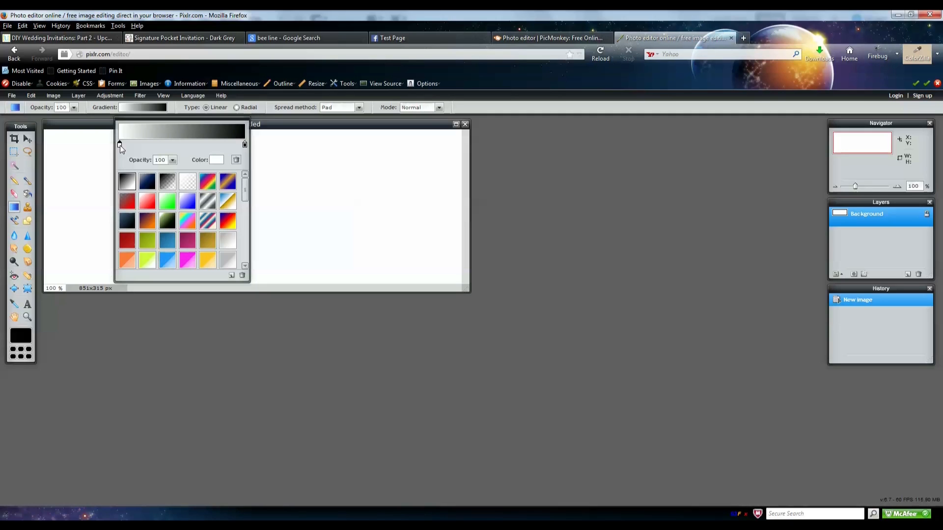
pyautogui.click(217, 160)
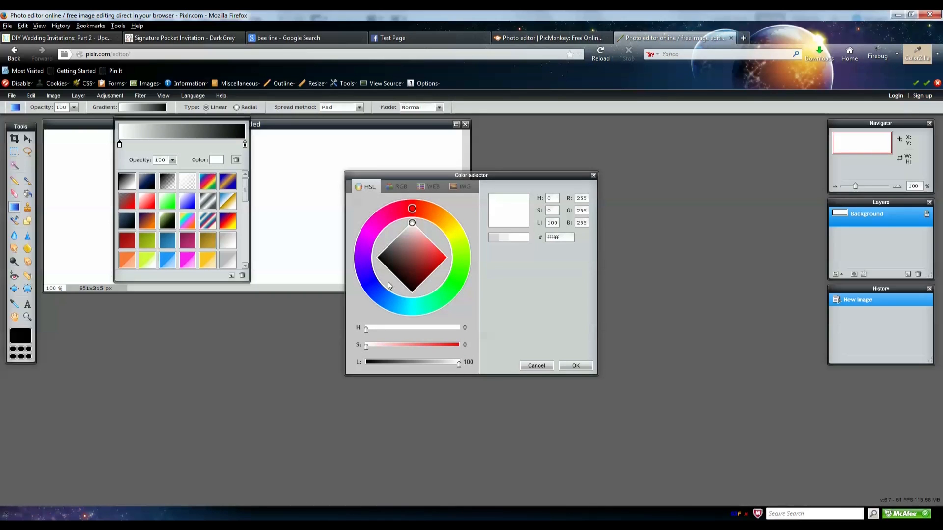
pyautogui.click(409, 210)
pyautogui.moveTo(410, 210); pyautogui.dragTo(382, 219)
pyautogui.moveTo(412, 269); pyautogui.dragTo(418, 251)
pyautogui.doubleClick(557, 239)
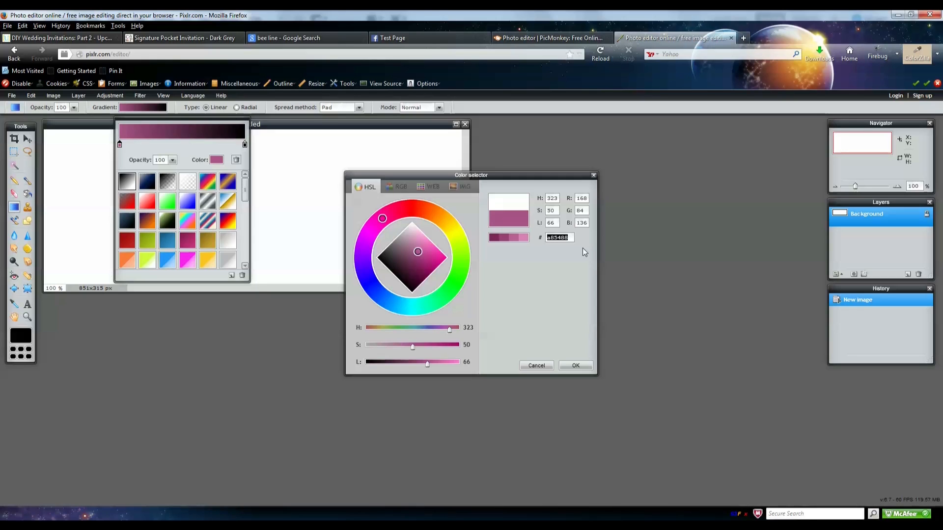
pyautogui.write('343434')
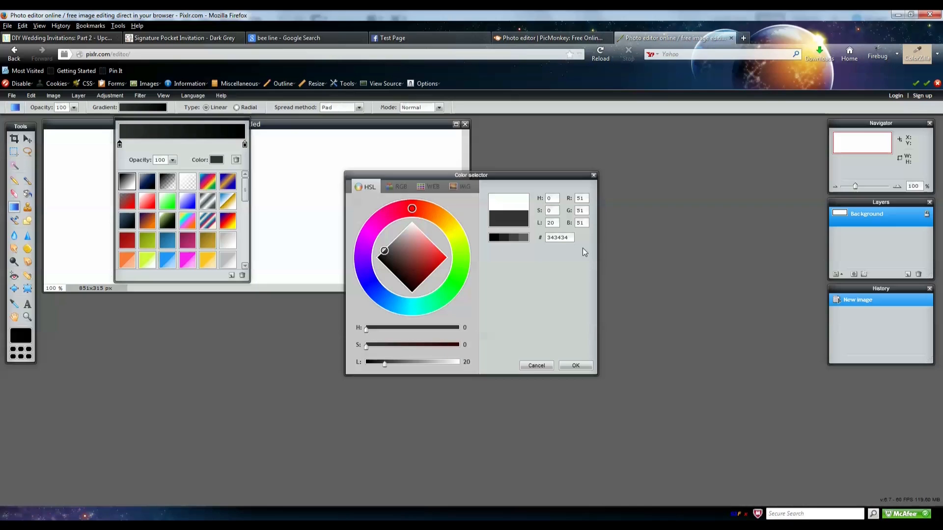
pyautogui.click(574, 366)
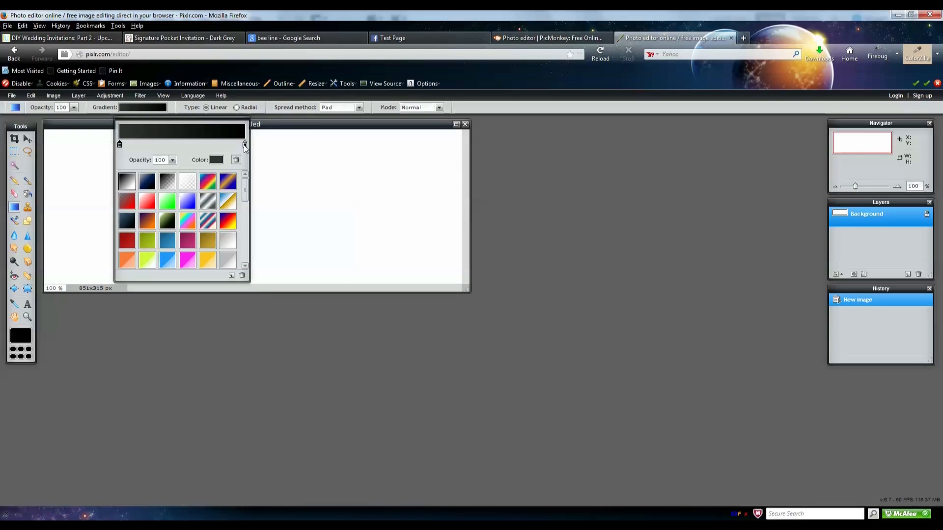
# - Set the second stop to #5f5f5f and drag the gradient from canvas top to bottom
pyautogui.click(245, 145)
pyautogui.click(216, 160)
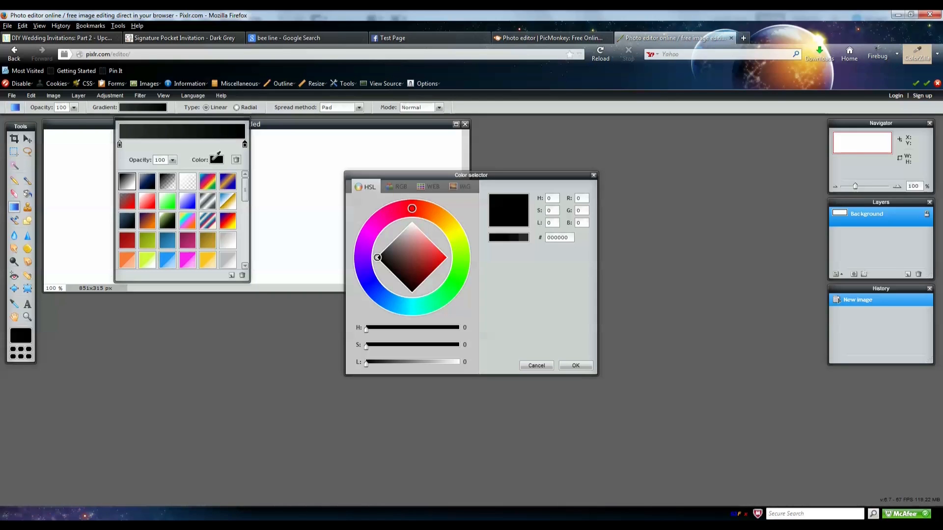
pyautogui.click(565, 237)
pyautogui.write('5f5f5f')
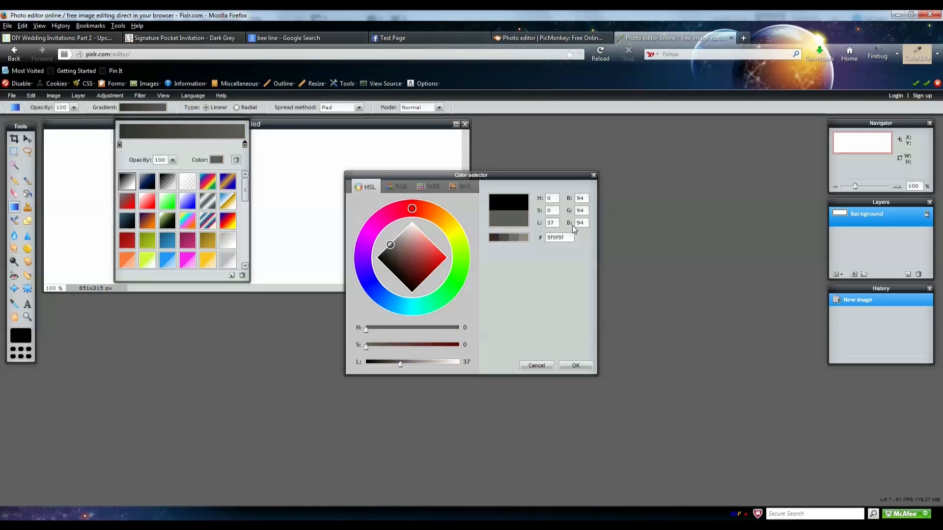
pyautogui.click(576, 365)
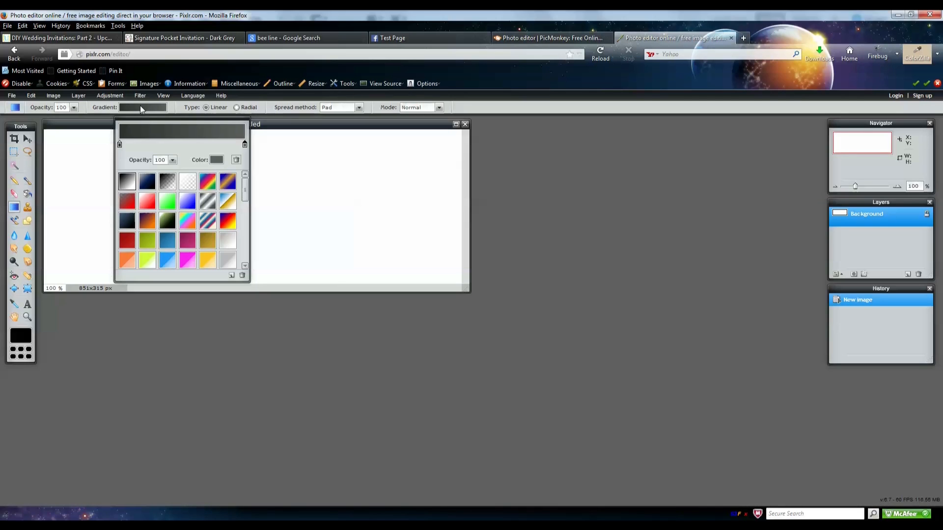
pyautogui.click(147, 108)
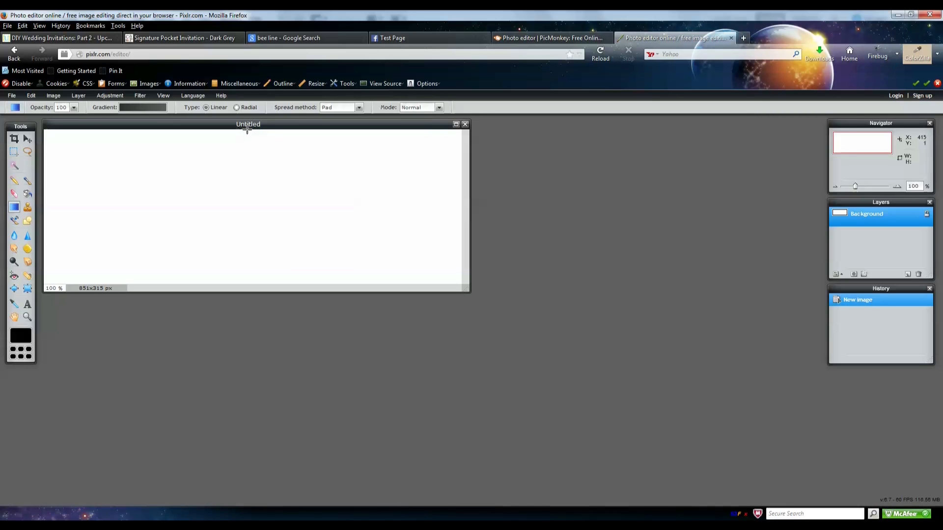
pyautogui.moveTo(248, 131); pyautogui.dragTo(249, 286)
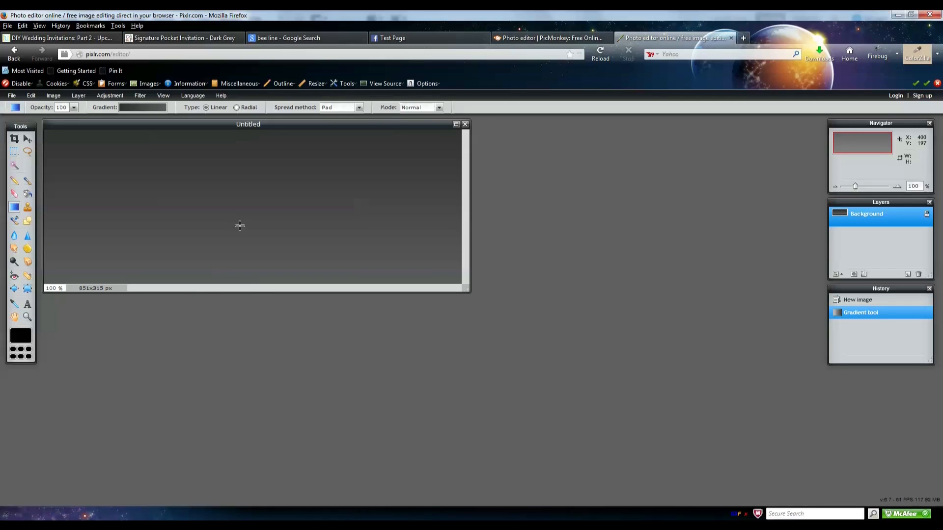
# - Save the gradient canvas via File > Save as a PNG named 'Gradient'
pyautogui.click(13, 96)
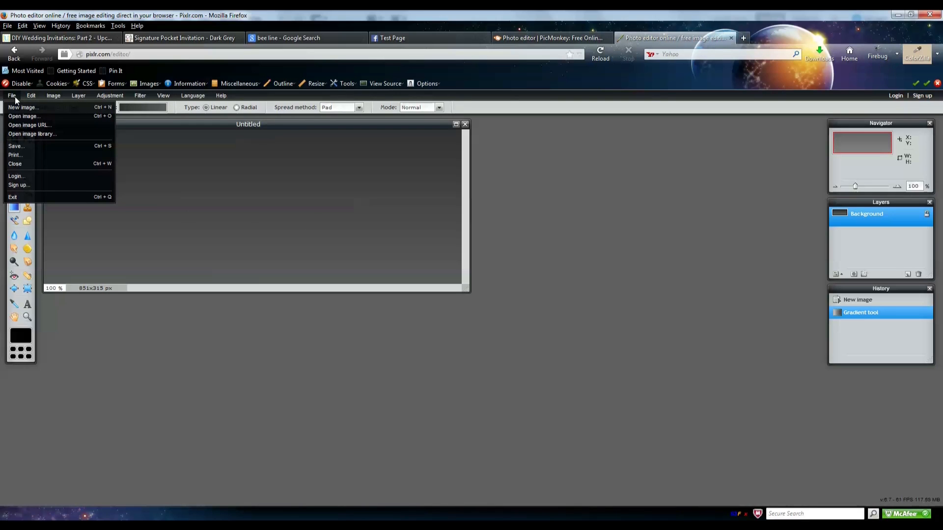
pyautogui.click(39, 147)
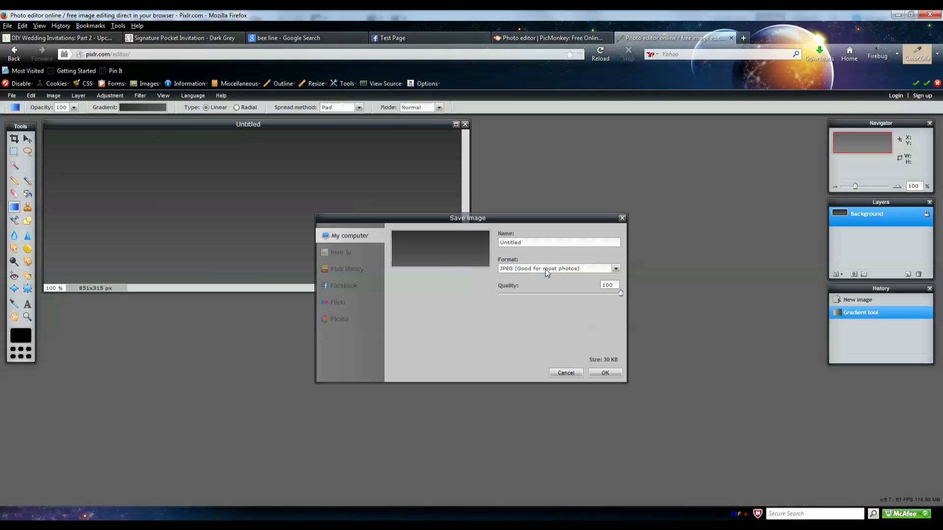
pyautogui.click(592, 268)
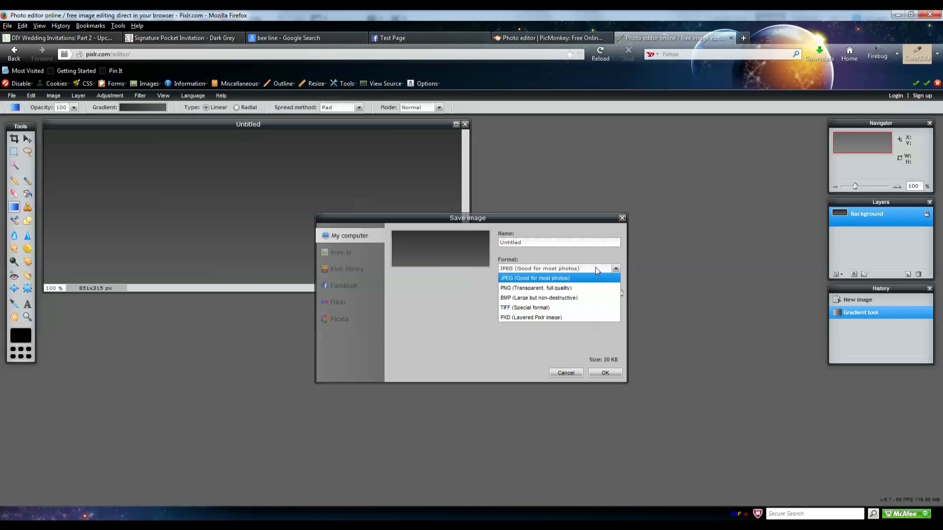
pyautogui.click(581, 288)
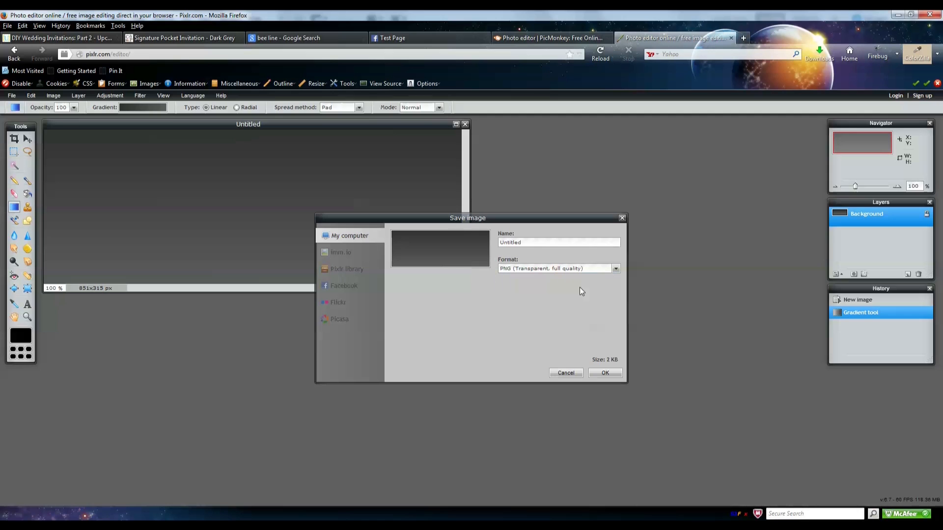
pyautogui.click(595, 371)
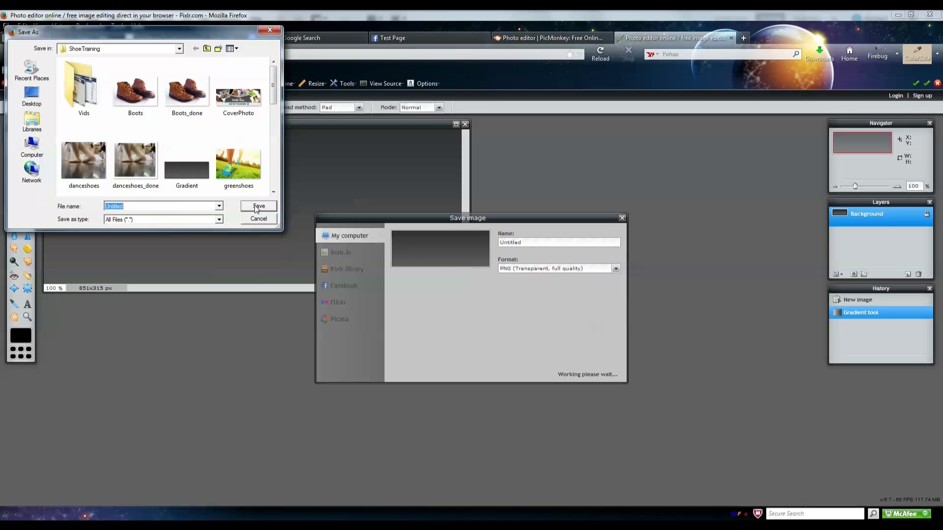
pyautogui.write('Gradi')
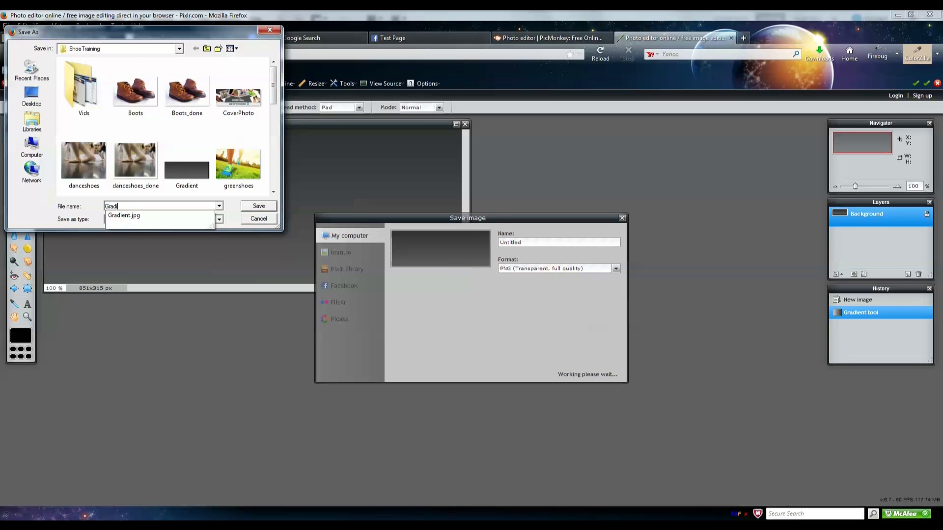
pyautogui.write('ent')
pyautogui.click(273, 207)
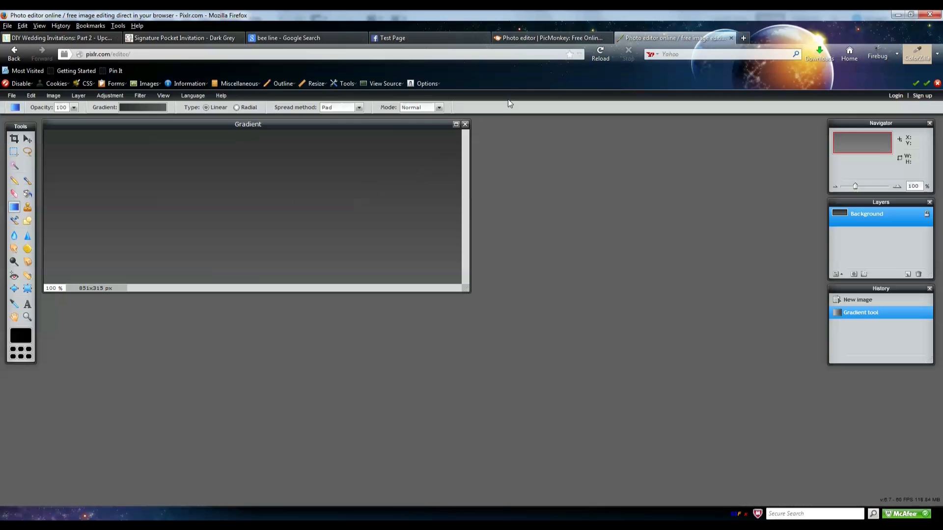
# - In PicMonkey, open the Gradient image from the ShoeTraining folder with Edit a photo
pyautogui.click(556, 40)
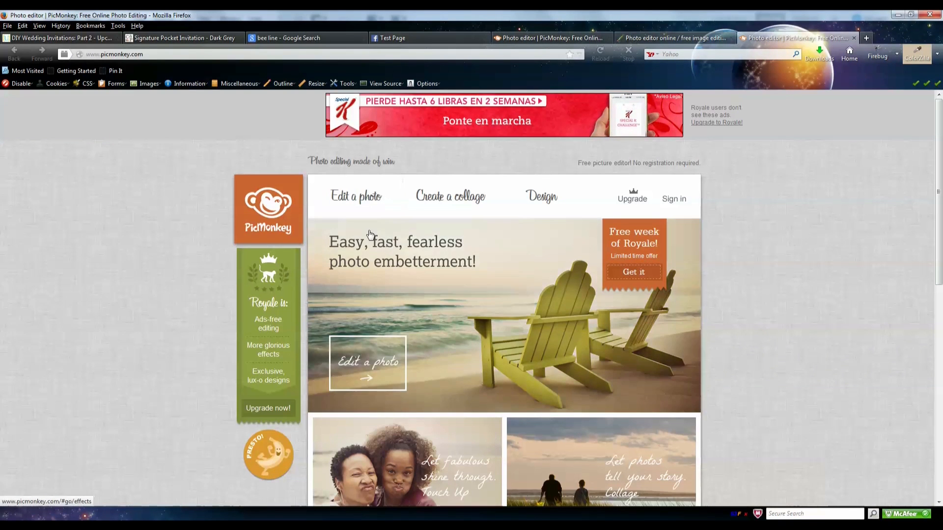
pyautogui.click(370, 210)
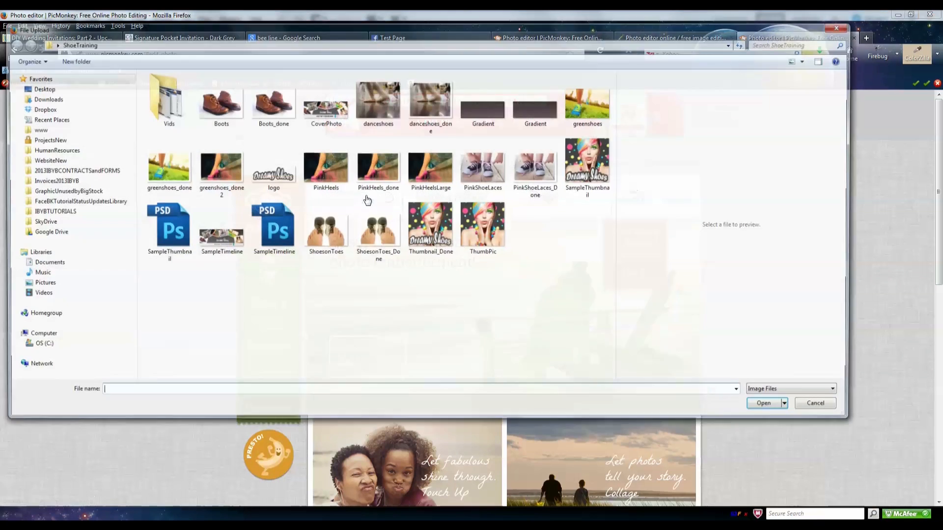
pyautogui.click(490, 119)
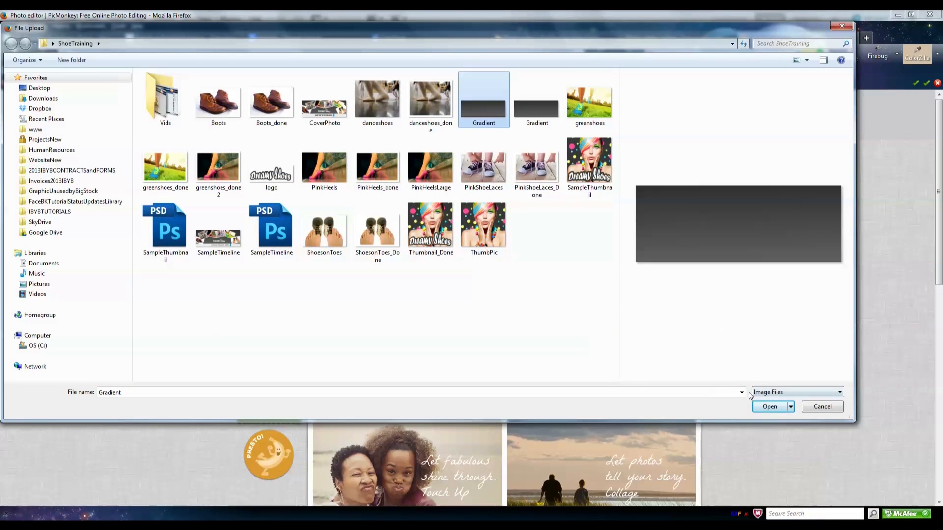
pyautogui.click(769, 407)
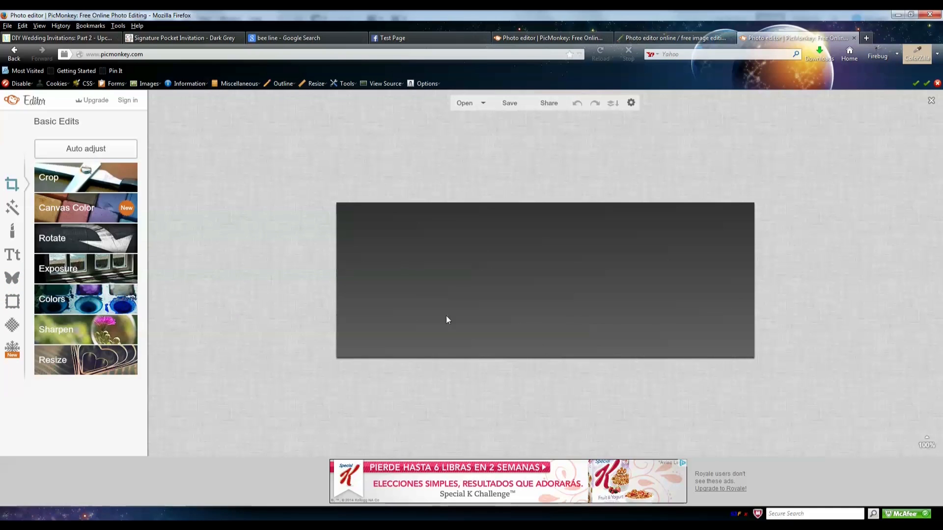
# - Show the Overlays library, glance at the Facebook Test Page cover, then return to PicMonkey
pyautogui.click(13, 279)
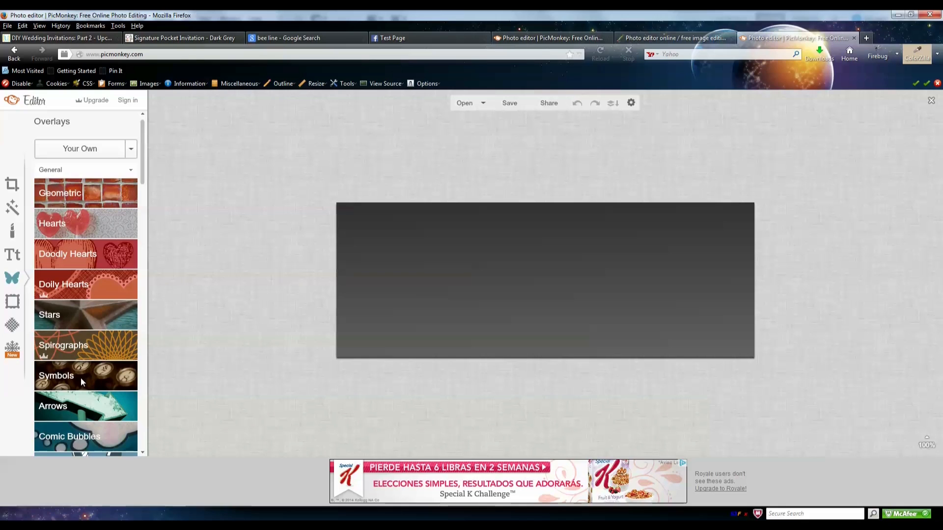
pyautogui.click(427, 38)
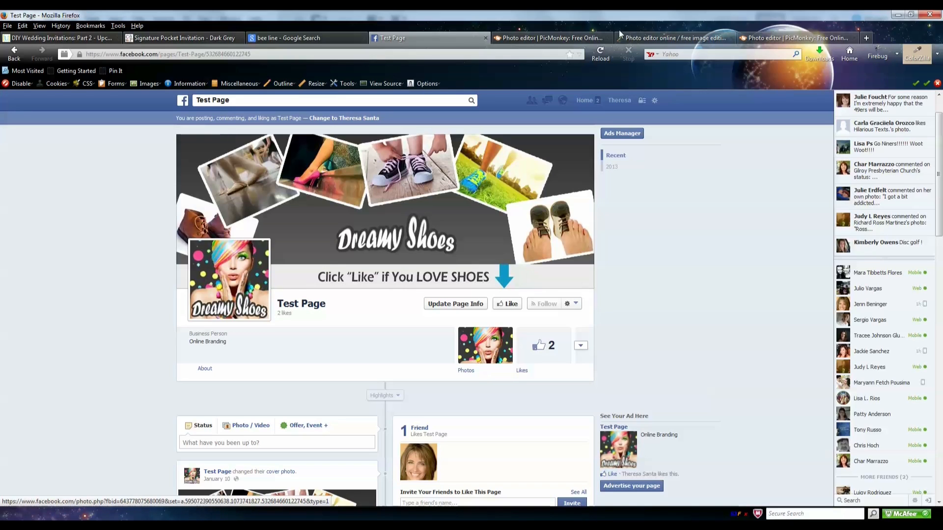
pyautogui.click(813, 40)
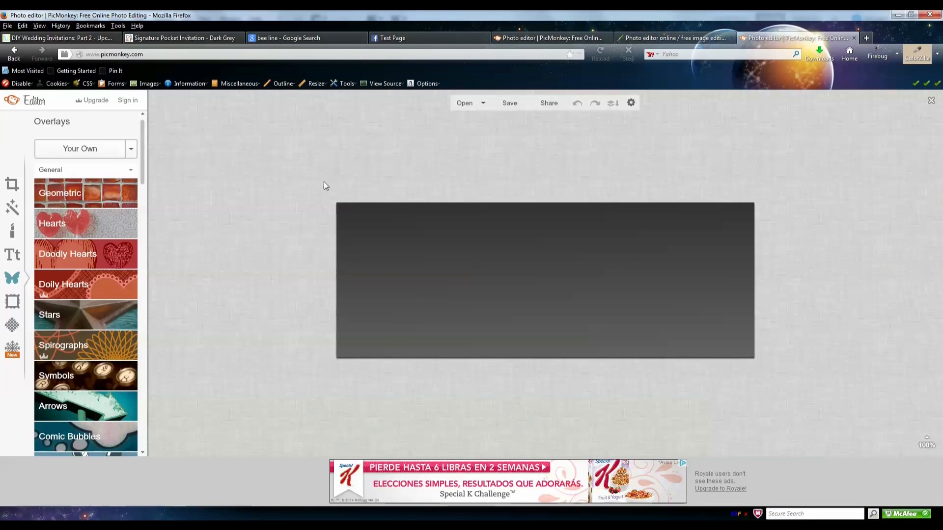
# - Add the danceshoes_done photo from Your Own as an overlay on the gradient
pyautogui.click(90, 154)
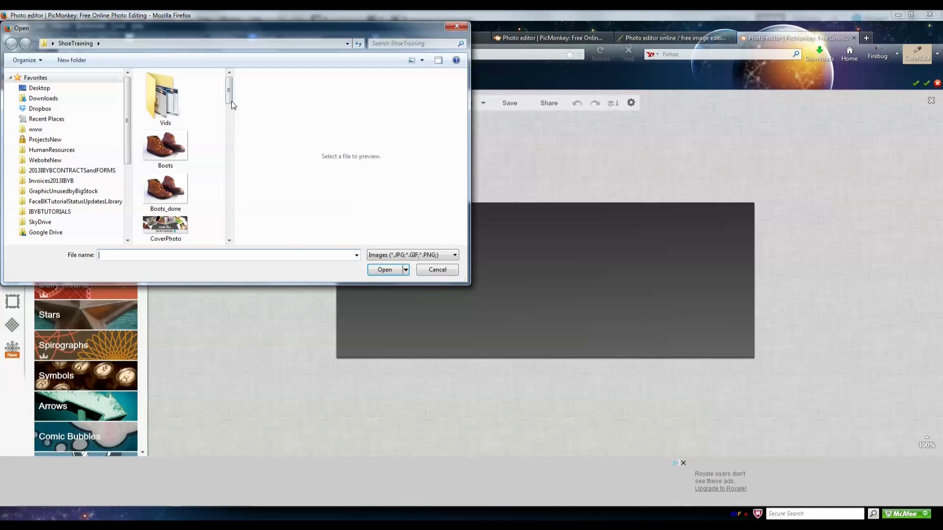
pyautogui.moveTo(232, 97); pyautogui.dragTo(241, 128)
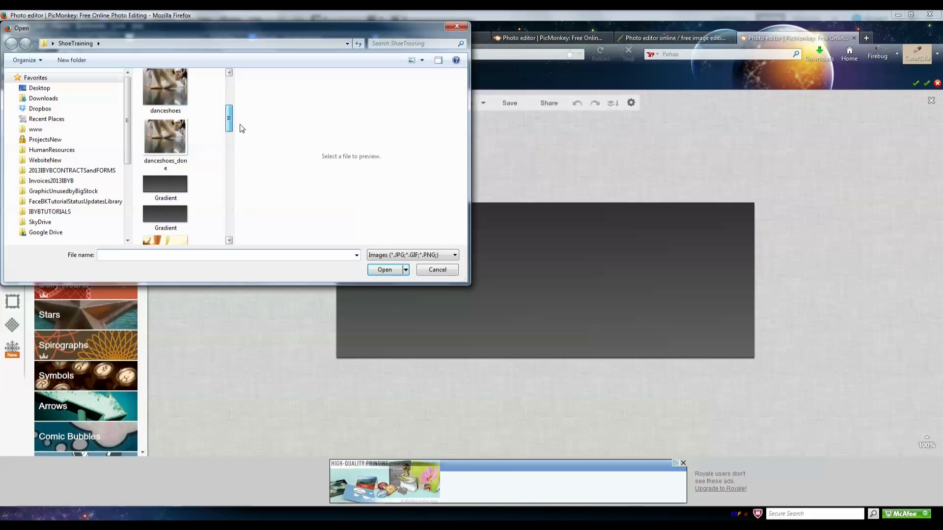
pyautogui.click(164, 139)
pyautogui.click(391, 270)
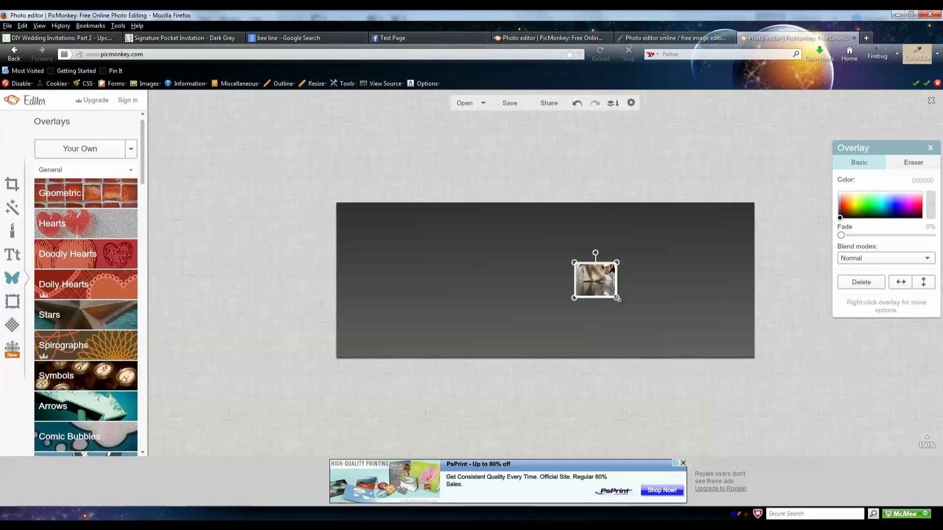
# - Restore the ballet-shoes overlay to its original size and bring up the image settings
pyautogui.rightClick(596, 285)
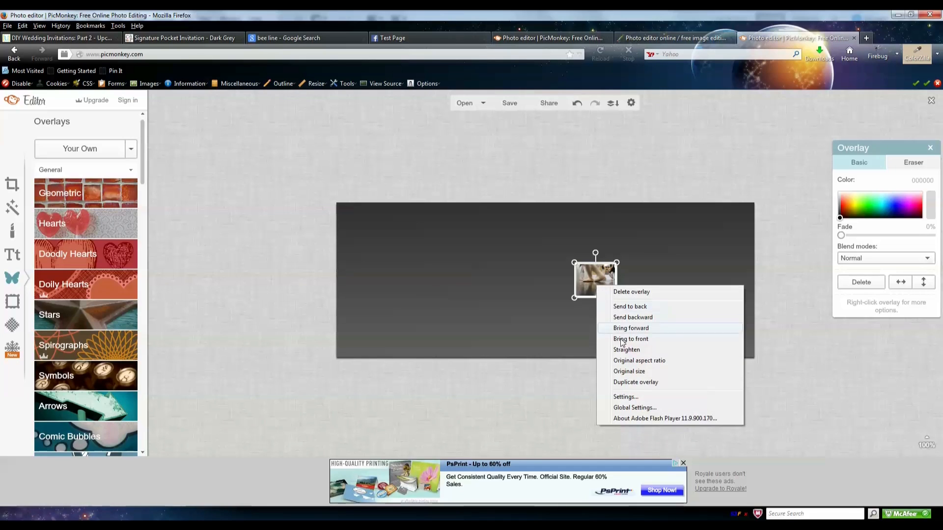
pyautogui.click(630, 371)
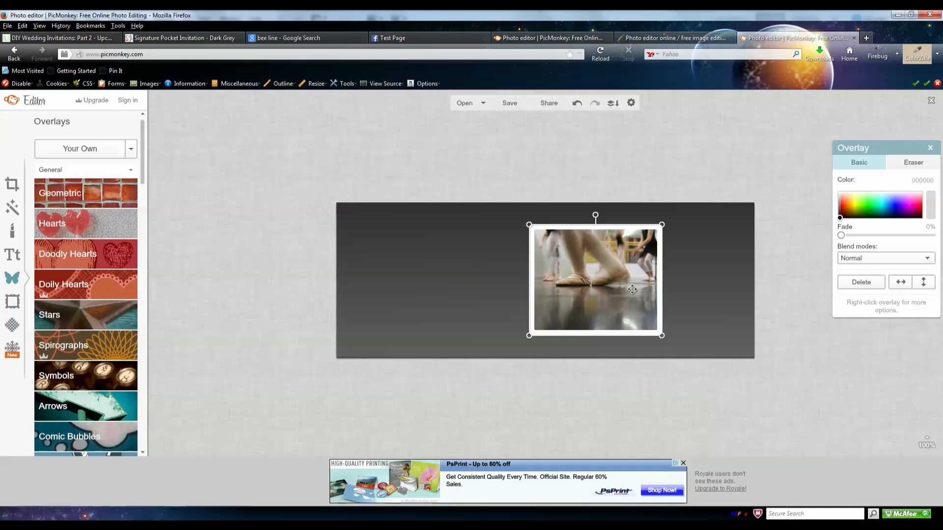
pyautogui.click(632, 102)
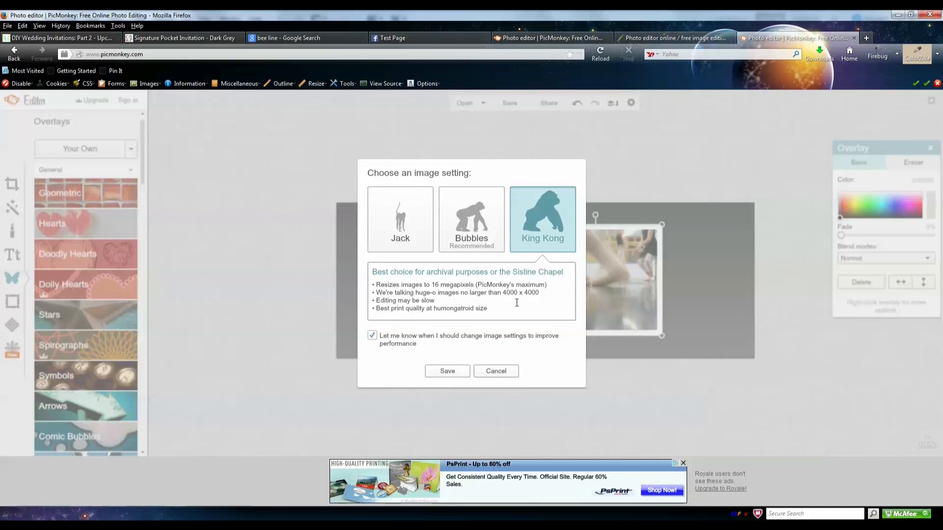
# - Try the Bubbles image setting, then cancel to leave the settings unchanged
pyautogui.moveTo(432, 285); pyautogui.dragTo(470, 286)
pyautogui.click(476, 230)
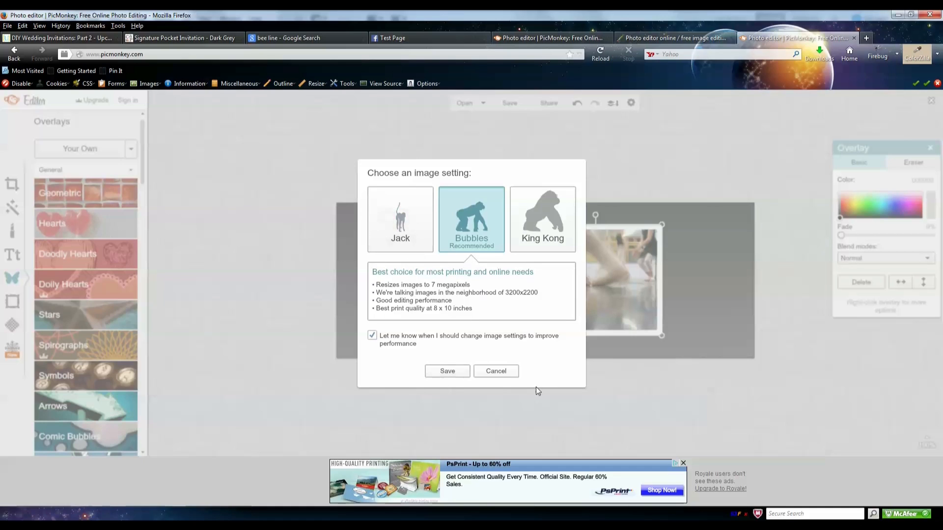
pyautogui.click(505, 372)
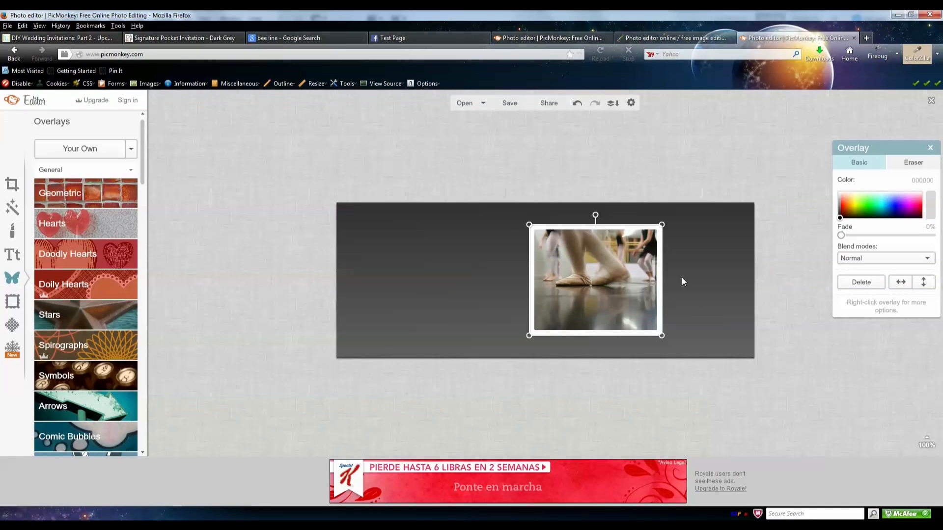
# - Add the Boots_done photo from Your Own as a second overlay
pyautogui.click(94, 150)
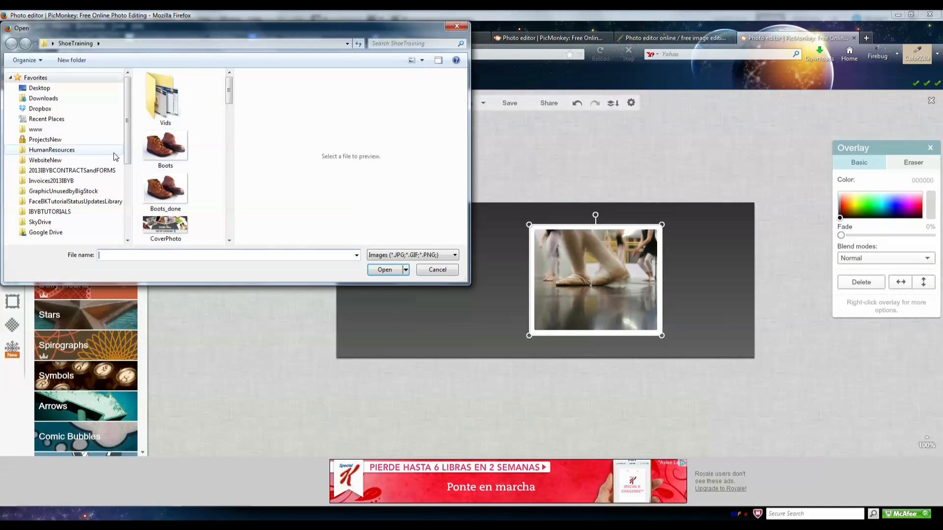
pyautogui.click(167, 194)
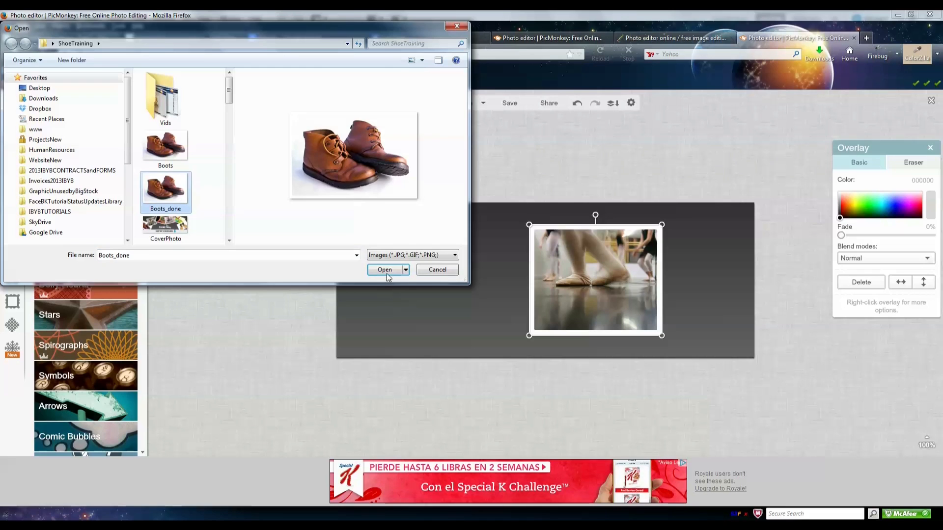
pyautogui.click(385, 271)
# - Arrange the boots, ballet and bare-feet overlays across the gradient, then compare with the Facebook cover
pyautogui.moveTo(573, 271); pyautogui.dragTo(421, 267)
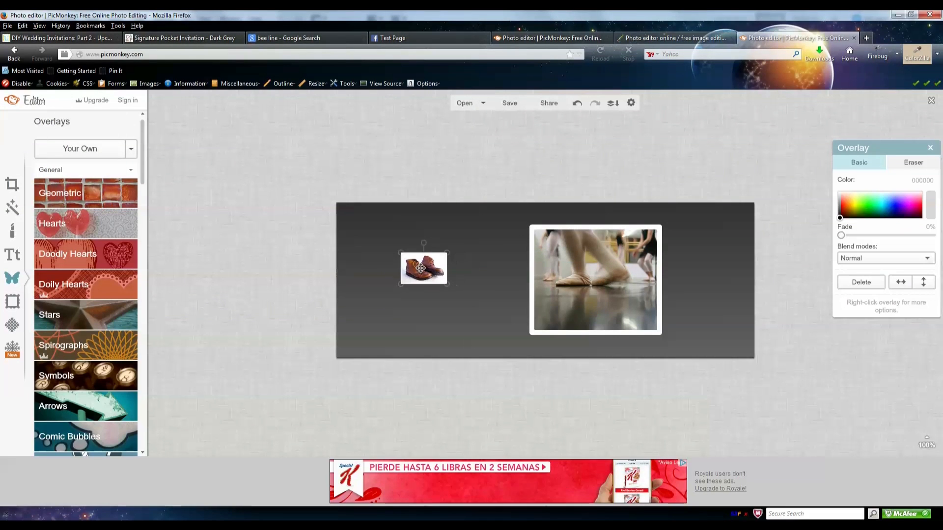
pyautogui.rightClick(423, 268)
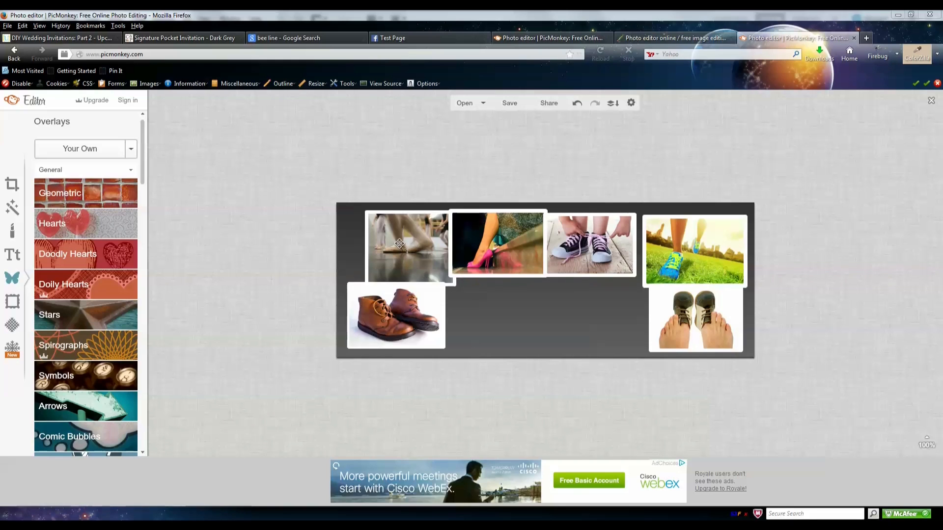
pyautogui.moveTo(399, 242); pyautogui.dragTo(384, 240)
pyautogui.moveTo(699, 314)
pyautogui.mouseDown()
pyautogui.moveTo(620, 315)
pyautogui.moveTo(711, 310)
pyautogui.mouseUp()
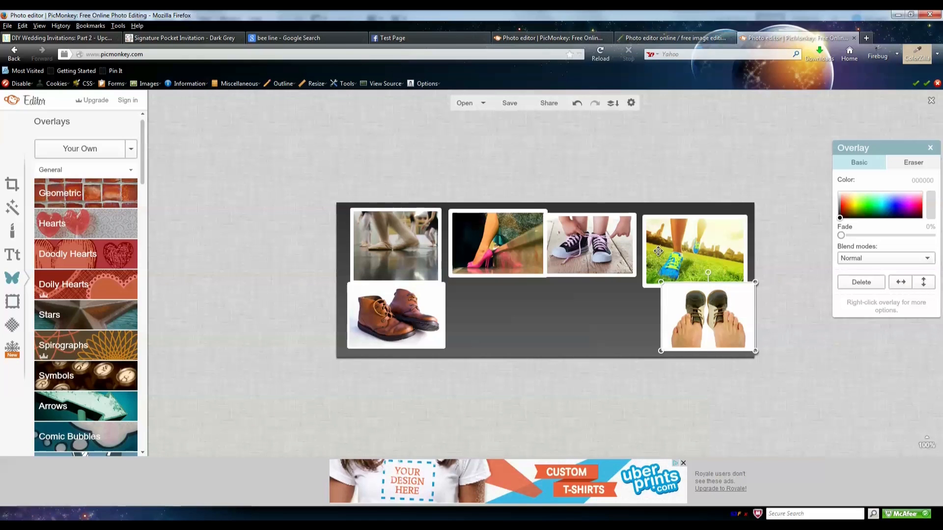
pyautogui.click(397, 38)
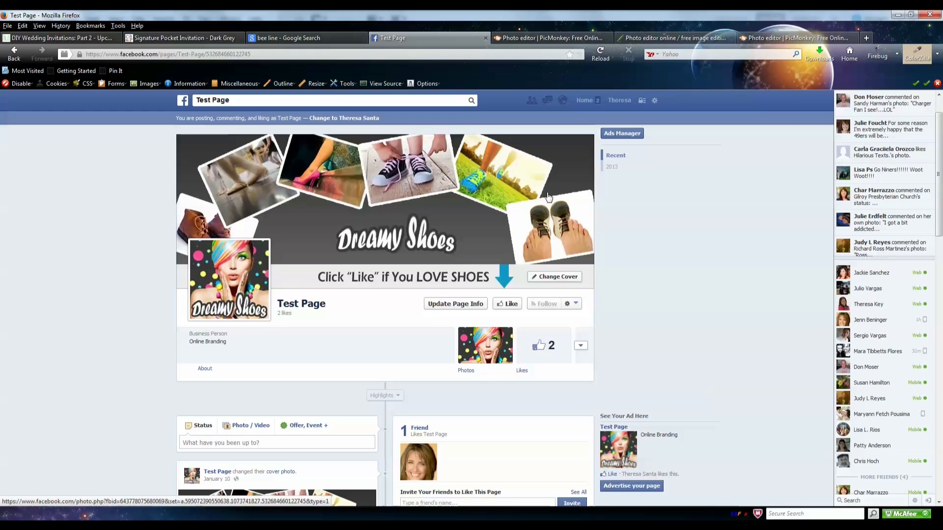
# - Reposition, tilt and slightly shrink the bare-feet photo at lower right
pyautogui.click(775, 36)
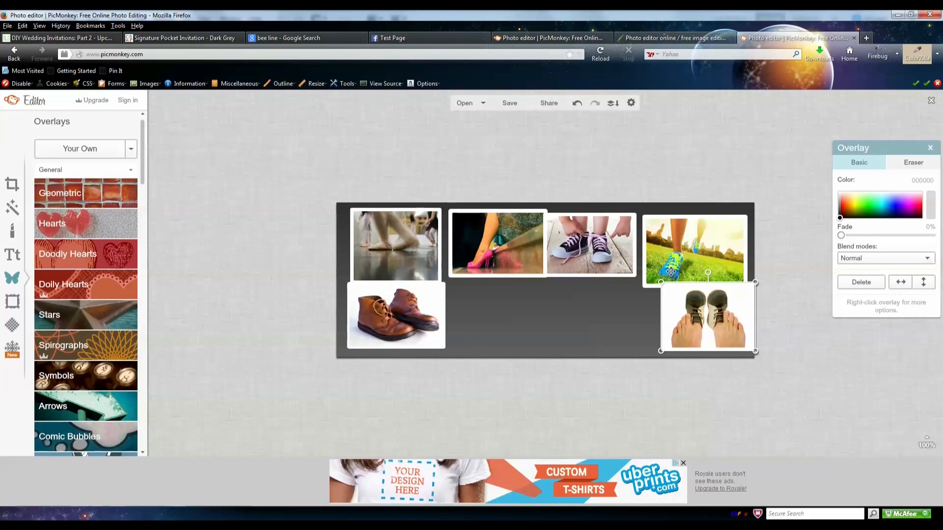
pyautogui.moveTo(702, 312); pyautogui.dragTo(579, 314)
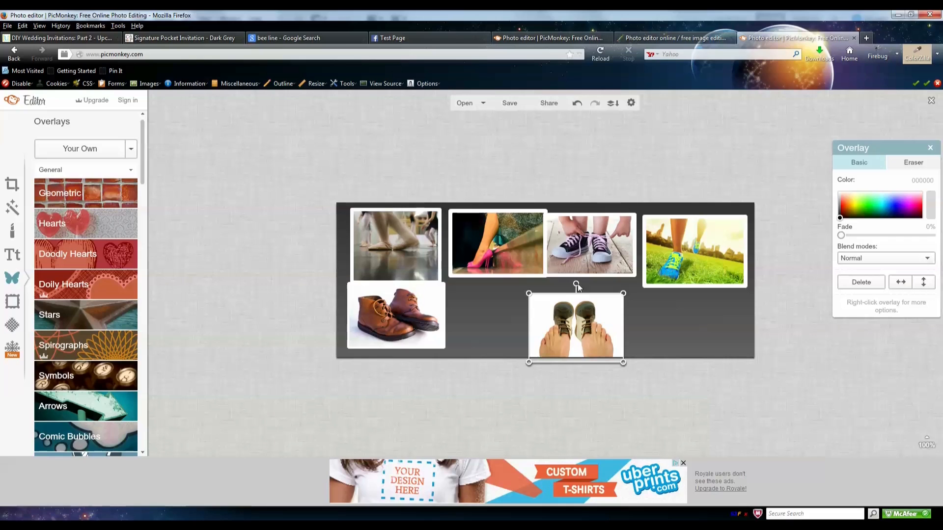
pyautogui.moveTo(576, 284); pyautogui.dragTo(729, 297)
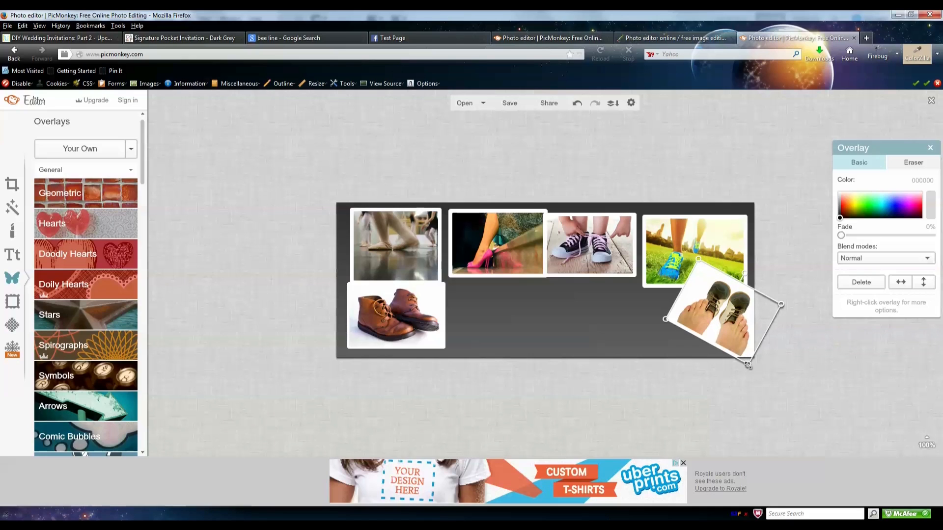
pyautogui.moveTo(747, 366); pyautogui.dragTo(744, 355)
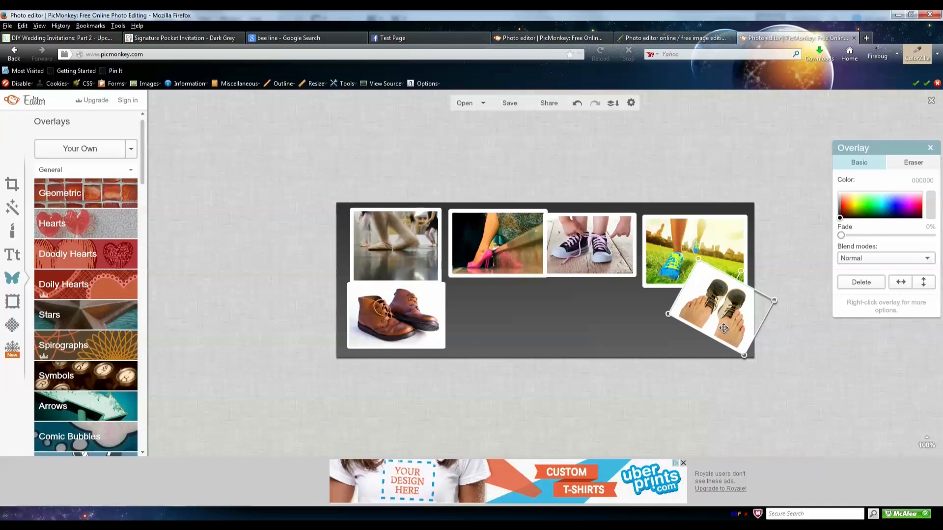
# - Move the grass running-shoe photo beside the feet photo and check the Facebook Test Page
pyautogui.click(686, 238)
pyautogui.moveTo(686, 237); pyautogui.dragTo(665, 236)
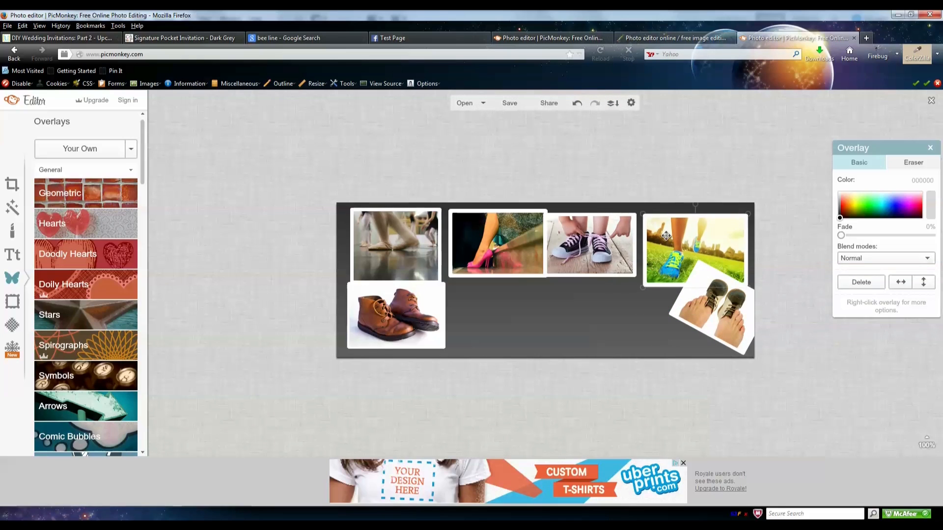
pyautogui.click(399, 37)
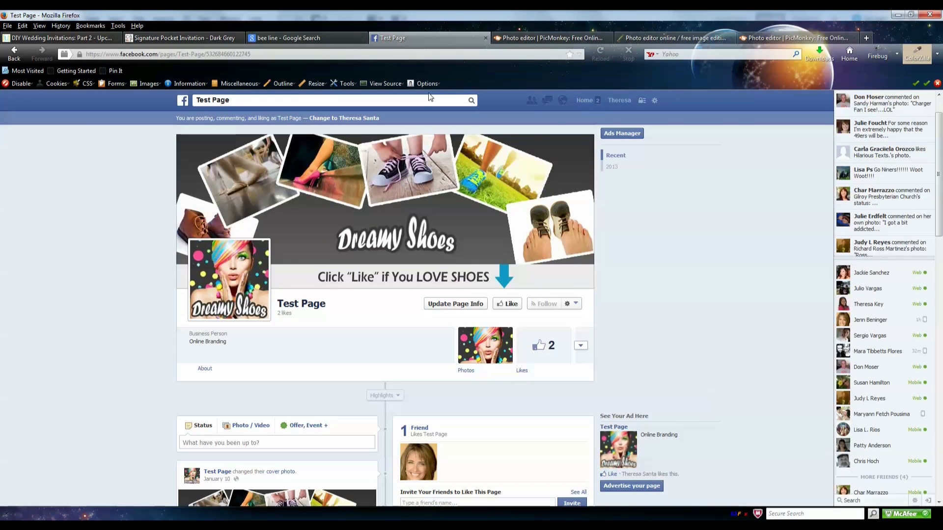
# - Rearrange the grass photo's stacking order, finally sending it behind the other photos
pyautogui.click(767, 39)
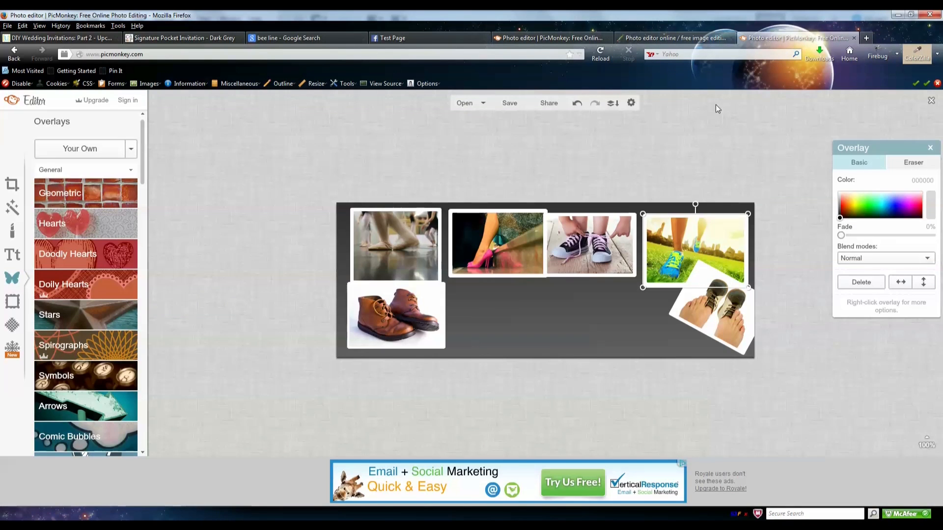
pyautogui.moveTo(697, 231)
pyautogui.mouseDown()
pyautogui.moveTo(678, 227)
pyautogui.moveTo(692, 204)
pyautogui.moveTo(695, 216)
pyautogui.mouseUp()
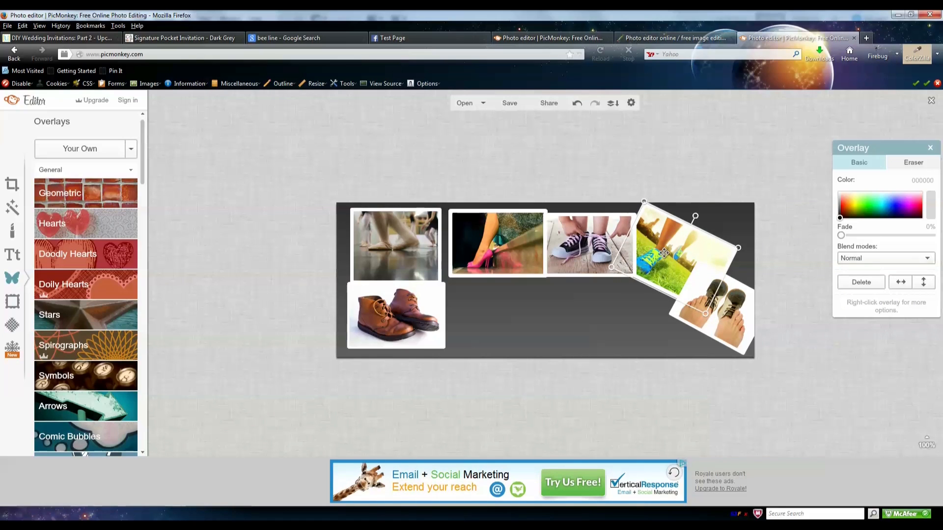
pyautogui.rightClick(664, 252)
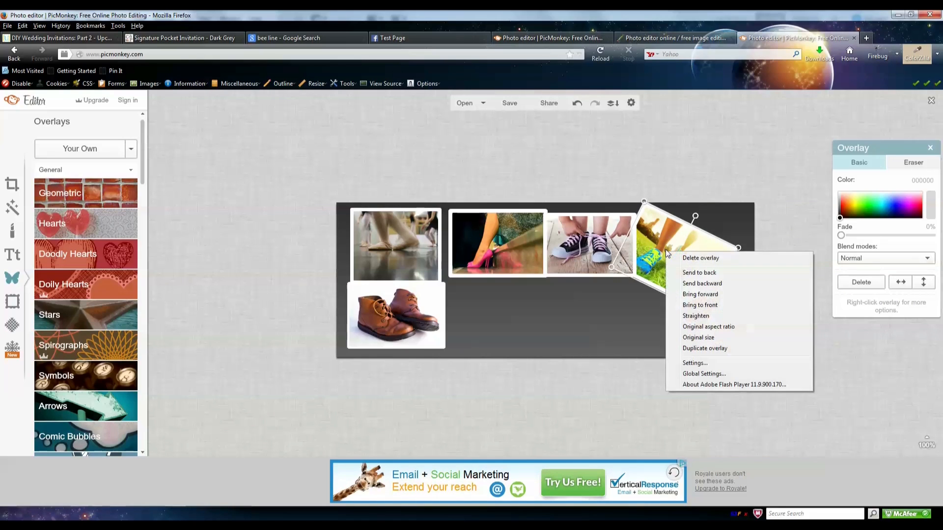
pyautogui.click(705, 295)
pyautogui.rightClick(682, 267)
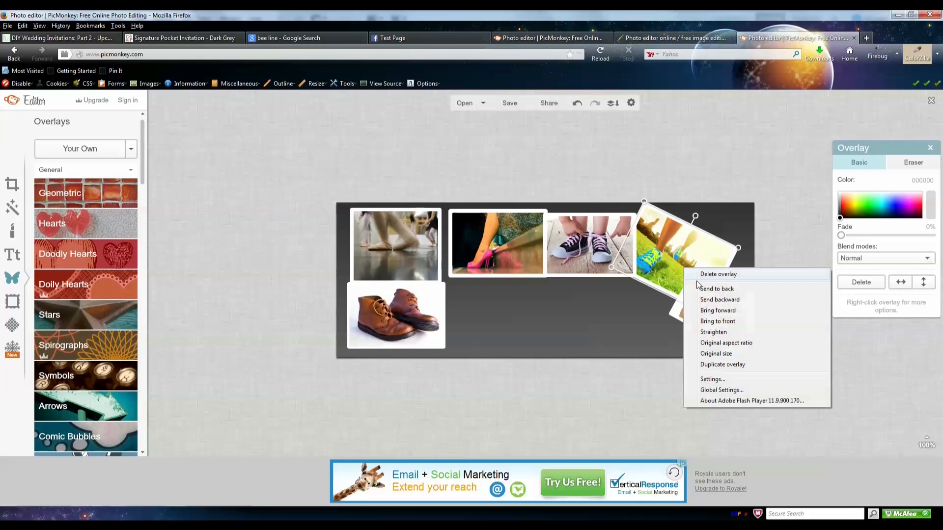
pyautogui.click(709, 322)
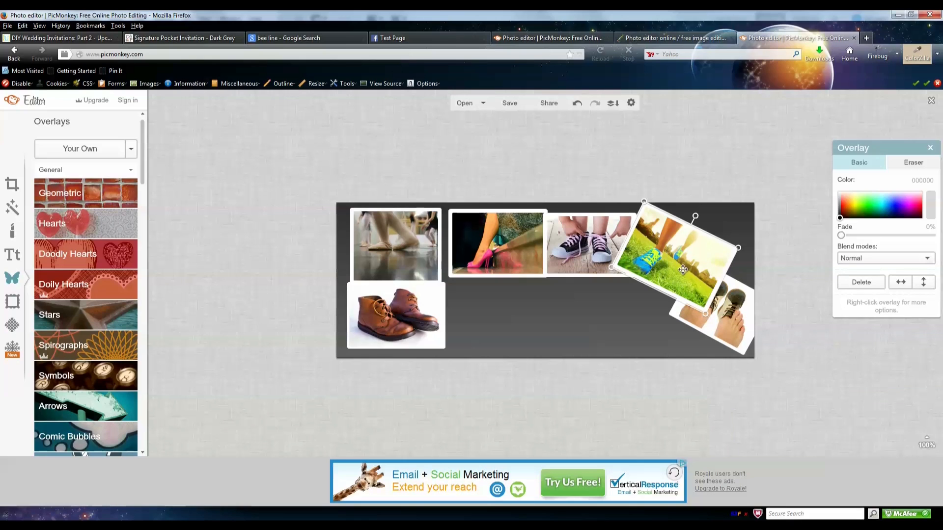
pyautogui.click(647, 323)
pyautogui.click(666, 262)
pyautogui.rightClick(665, 258)
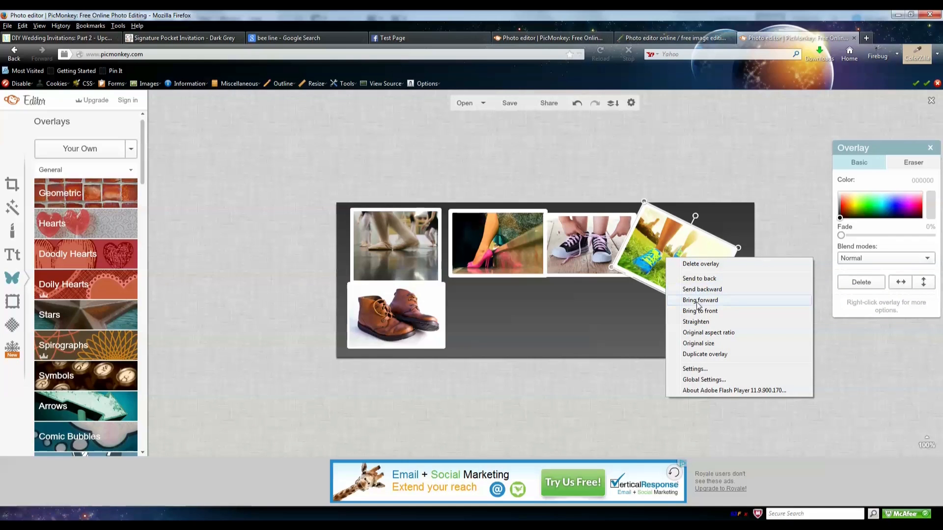
pyautogui.click(705, 280)
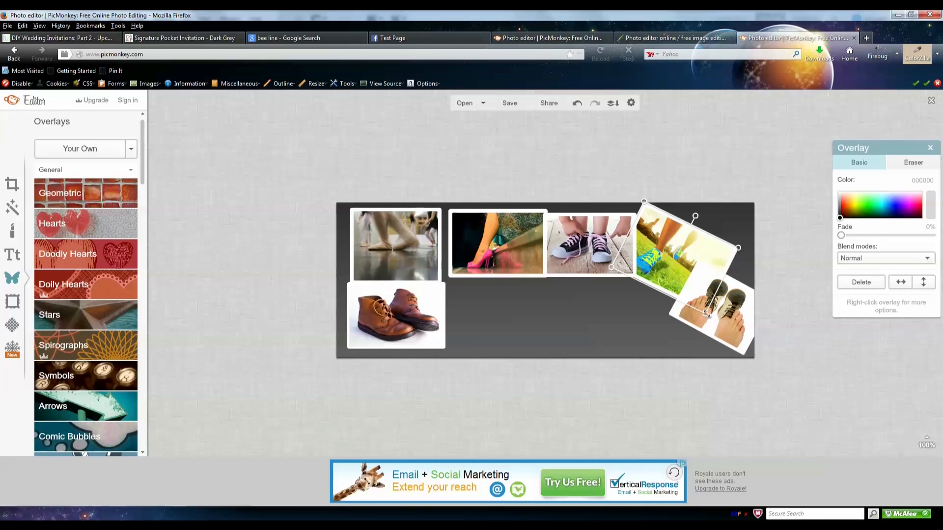
# - Shrink, nudge and tilt the grass photo, then check the Facebook cover for reference
pyautogui.moveTo(705, 311); pyautogui.dragTo(698, 298)
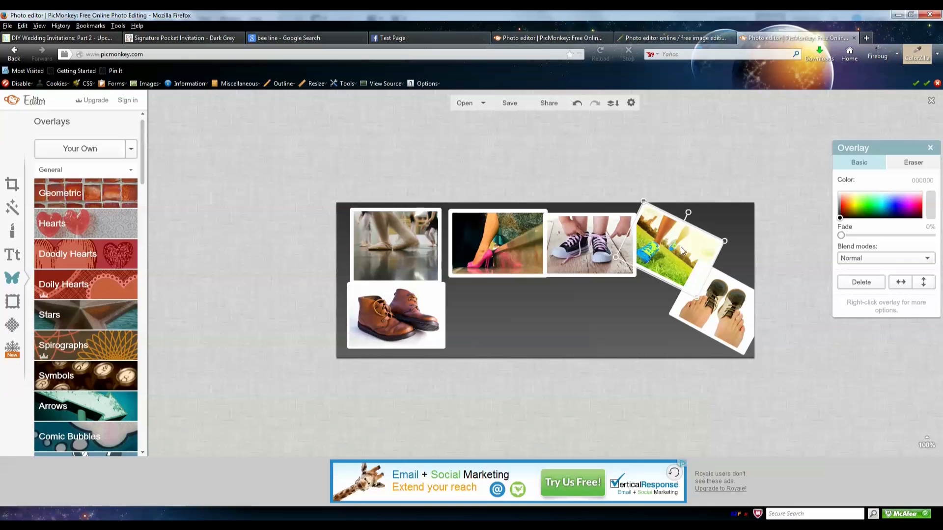
pyautogui.moveTo(680, 247); pyautogui.dragTo(684, 244)
pyautogui.moveTo(690, 210); pyautogui.dragTo(687, 231)
pyautogui.click(614, 265)
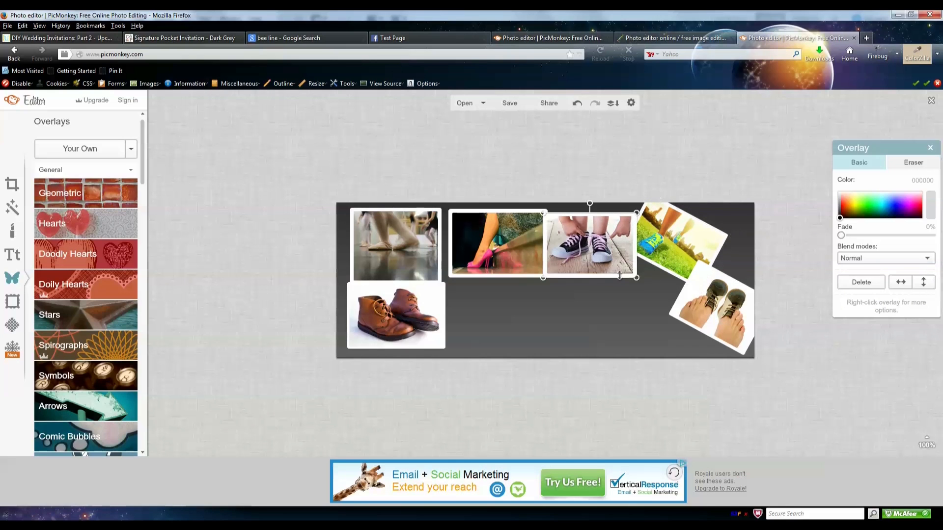
pyautogui.click(387, 39)
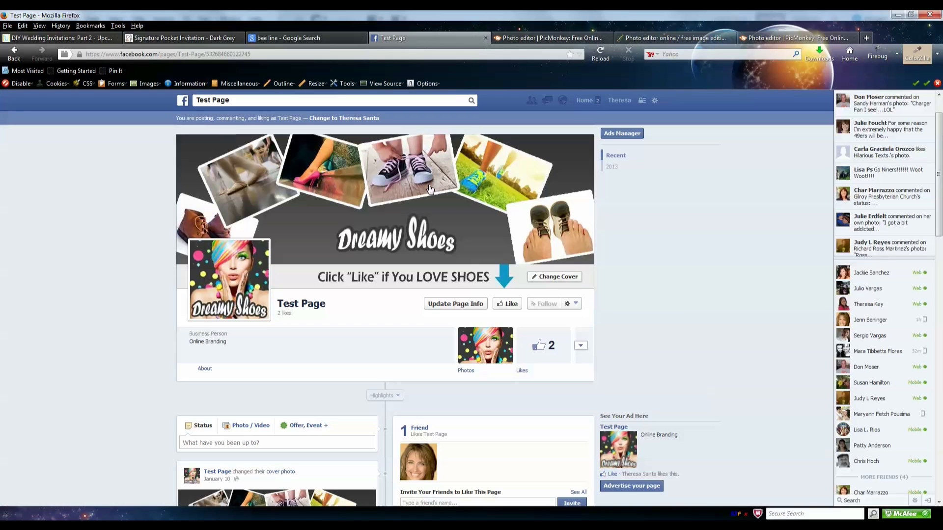
# - Tilt the sneakers photo to follow the arc and nudge it up and left
pyautogui.click(755, 37)
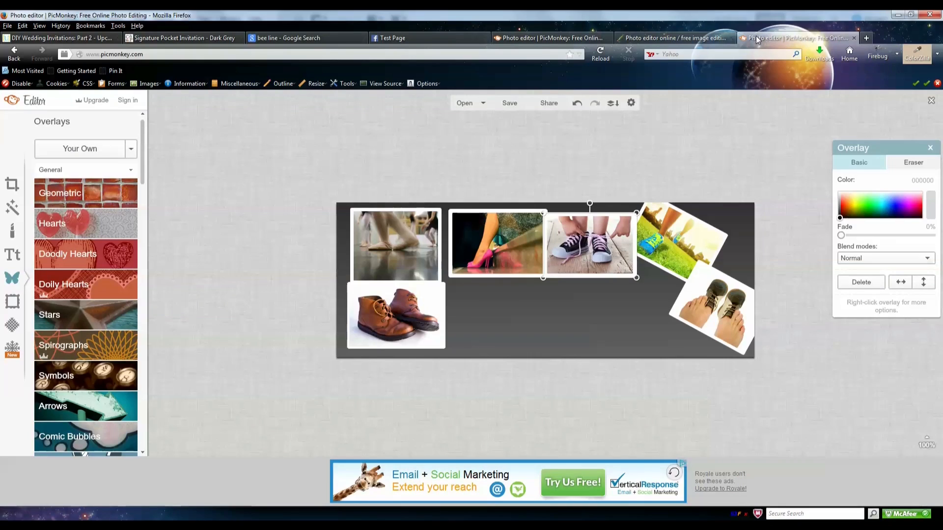
pyautogui.moveTo(591, 205); pyautogui.dragTo(576, 202)
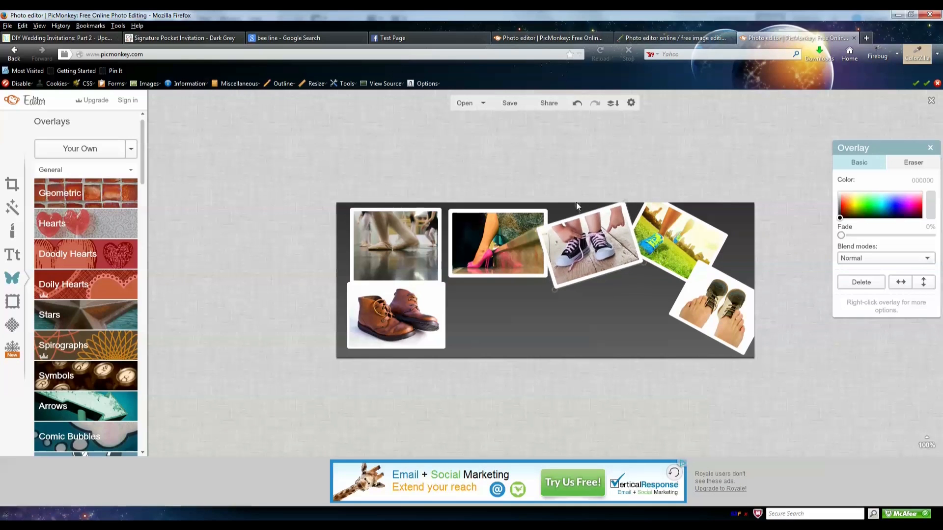
pyautogui.moveTo(595, 250); pyautogui.dragTo(593, 246)
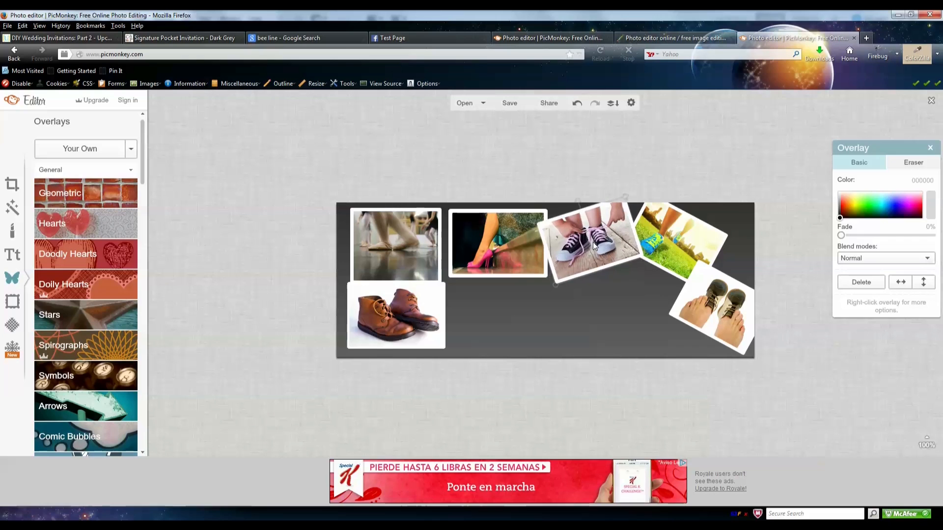
# - Tilt the pink-heel photo clockwise, nudge it right and shrink it slightly
pyautogui.click(574, 330)
pyautogui.click(496, 243)
pyautogui.click(433, 37)
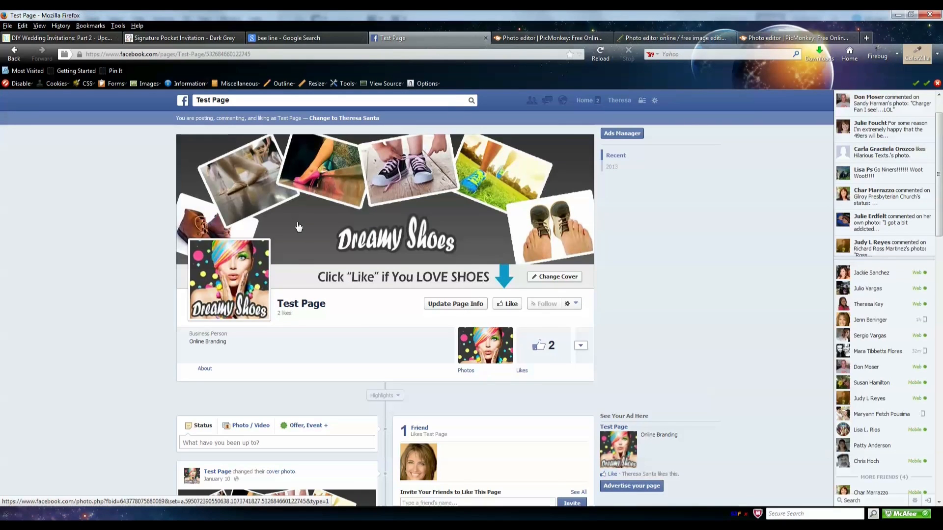
pyautogui.click(795, 40)
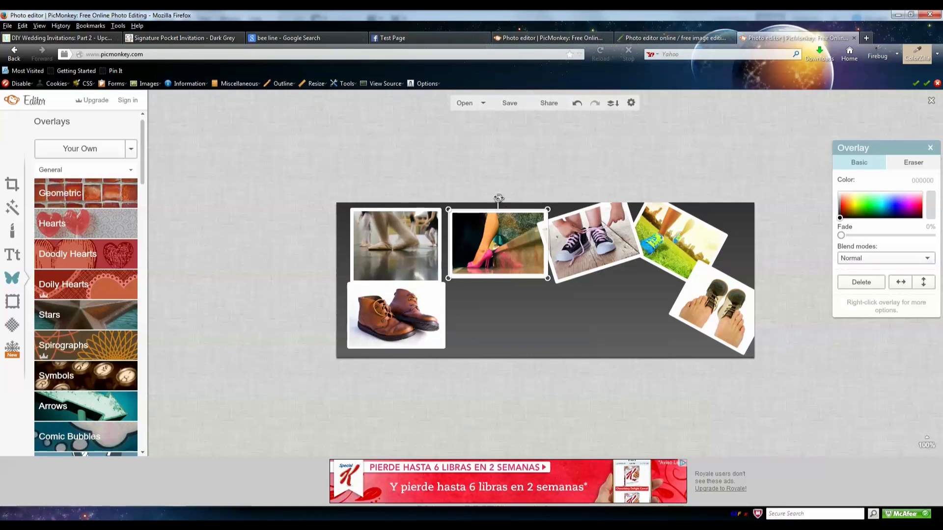
pyautogui.moveTo(499, 197); pyautogui.dragTo(520, 202)
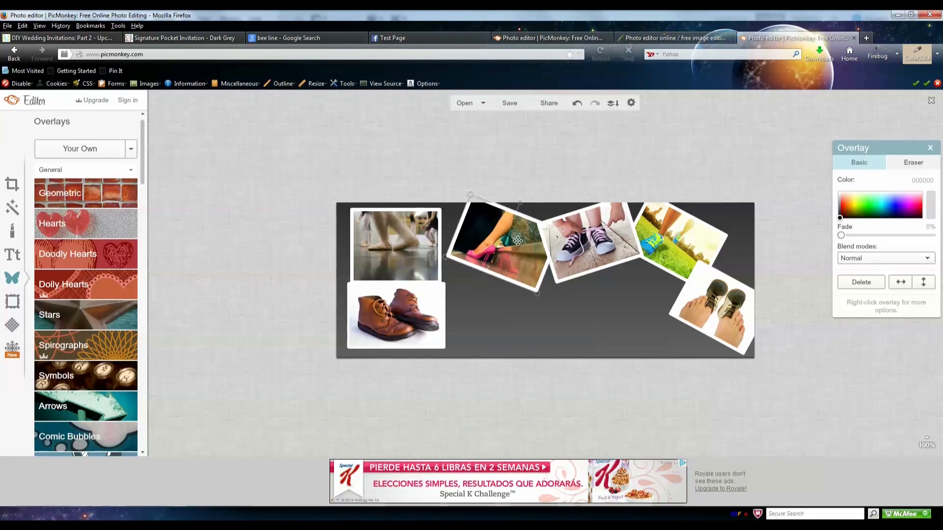
pyautogui.moveTo(517, 267); pyautogui.dragTo(520, 267)
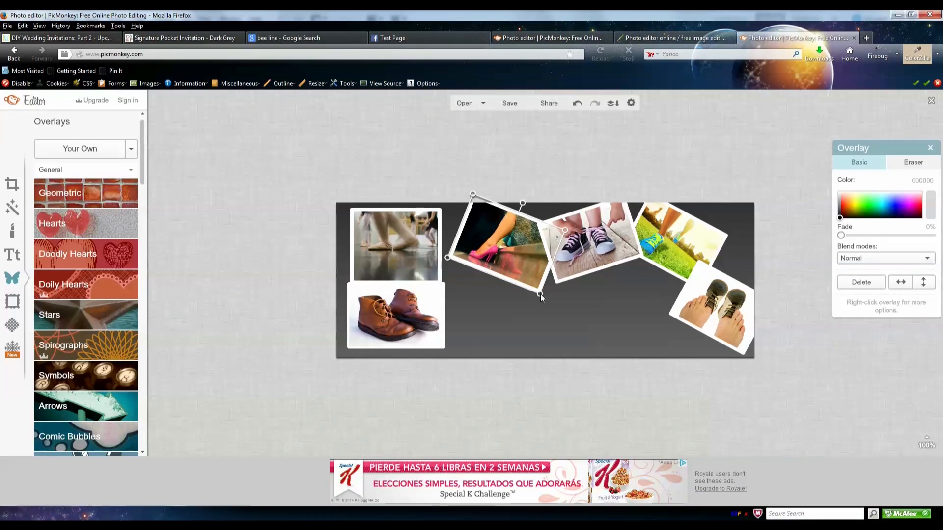
pyautogui.moveTo(541, 294); pyautogui.dragTo(536, 291)
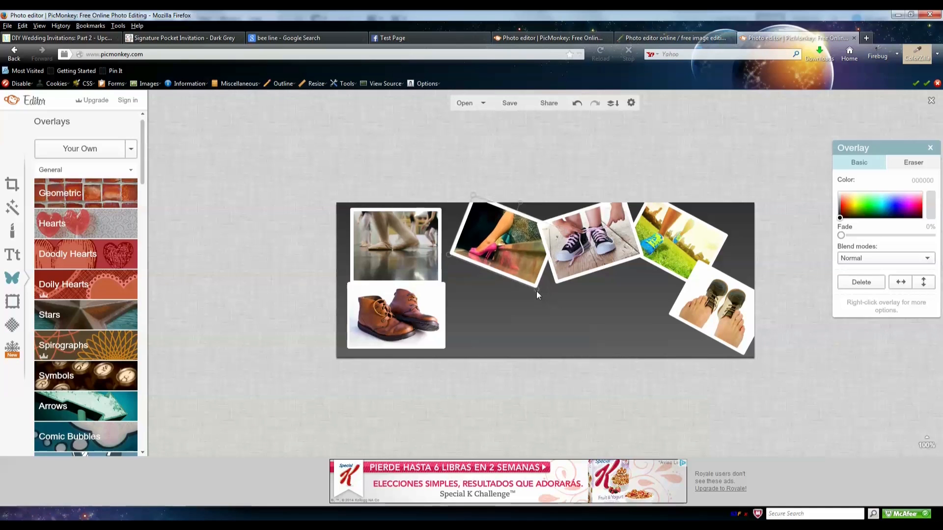
pyautogui.click(523, 314)
# - Move the ballet photo to the right, then bring up the Pixlr gradient image
pyautogui.moveTo(403, 246); pyautogui.dragTo(428, 243)
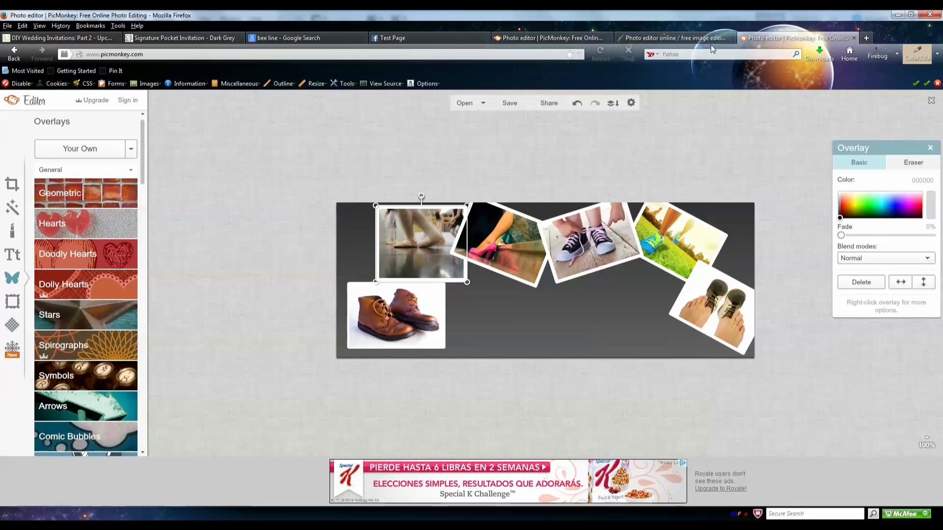
pyautogui.click(589, 37)
pyautogui.click(638, 36)
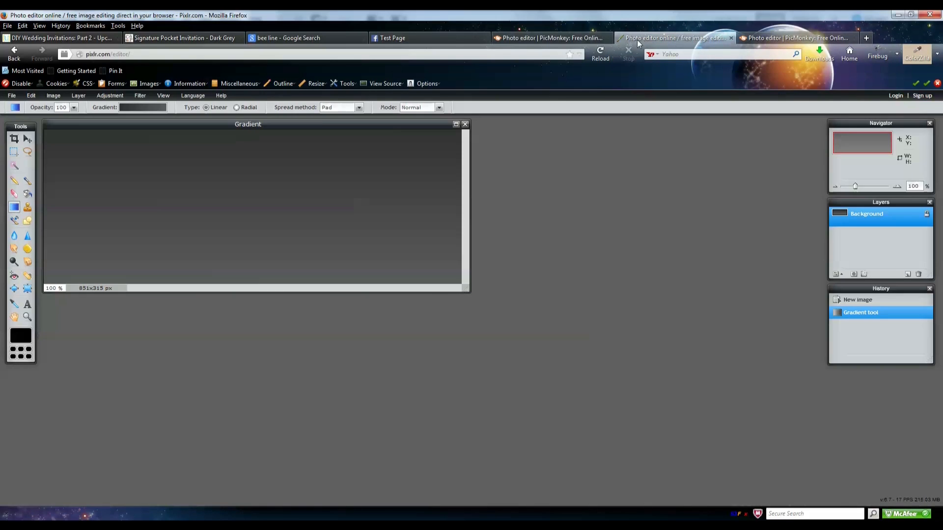
# - Switch to the Facebook Test Page showing the Dreamy Shoes cover
pyautogui.click(464, 40)
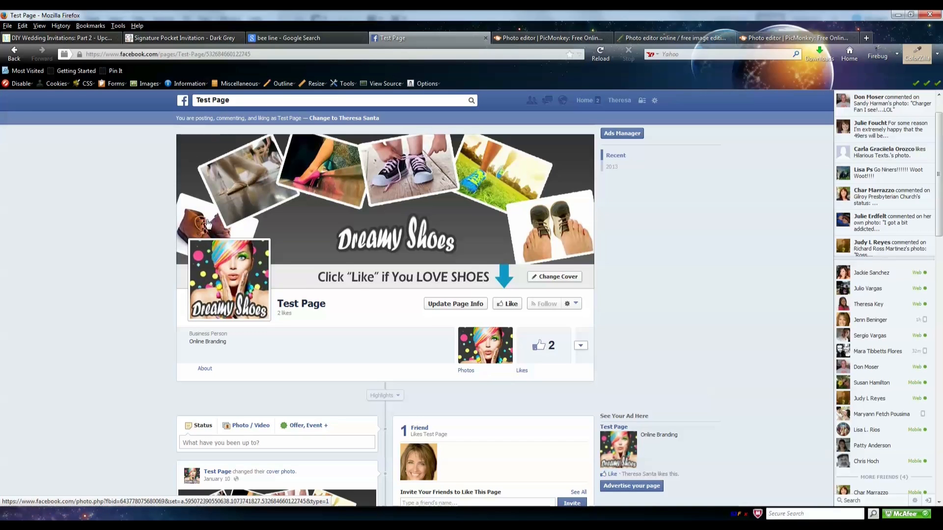
# - Tilt the ballet photo clockwise and nudge it slightly right
pyautogui.click(759, 38)
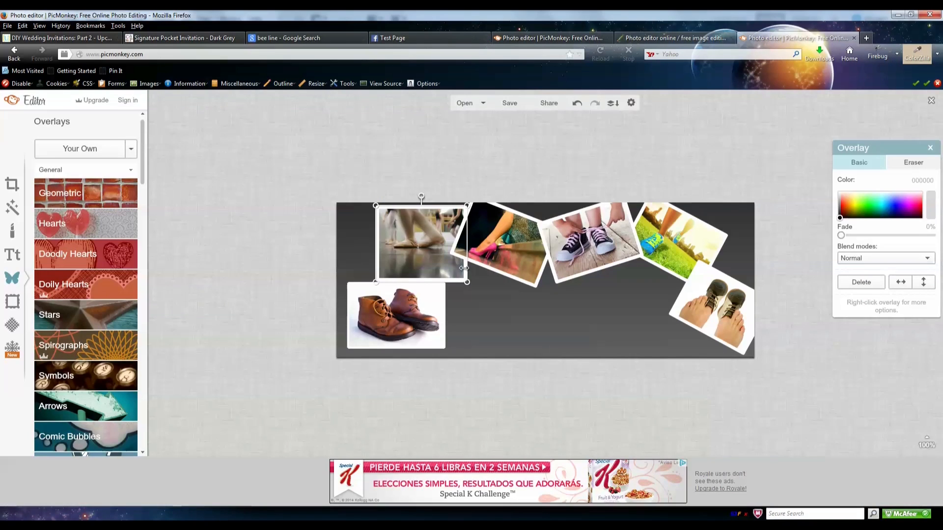
pyautogui.moveTo(421, 196); pyautogui.dragTo(437, 194)
pyautogui.moveTo(415, 259); pyautogui.dragTo(422, 261)
# - Move, tilt counter-clockwise and shrink the boots photo, then send it behind the other photos
pyautogui.click(419, 327)
pyautogui.moveTo(419, 327); pyautogui.dragTo(411, 324)
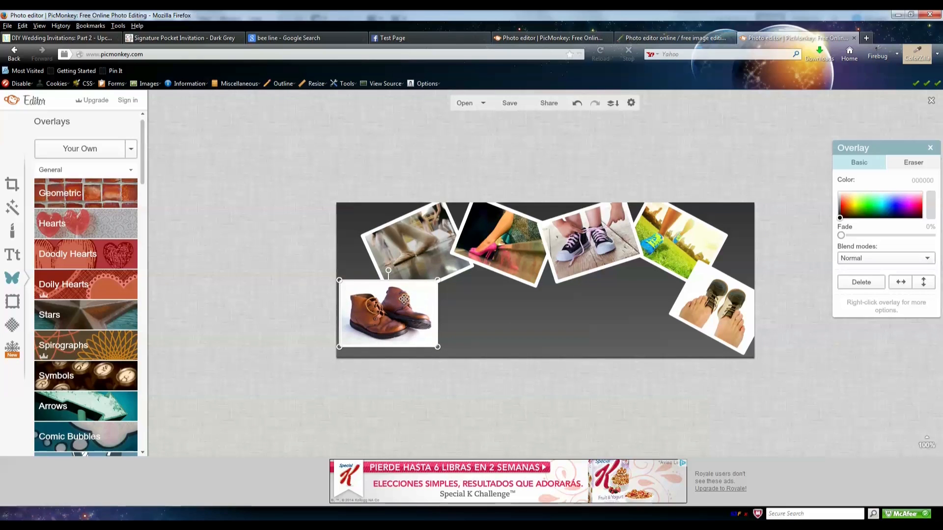
pyautogui.moveTo(389, 269); pyautogui.dragTo(356, 268)
pyautogui.moveTo(431, 319); pyautogui.dragTo(395, 318)
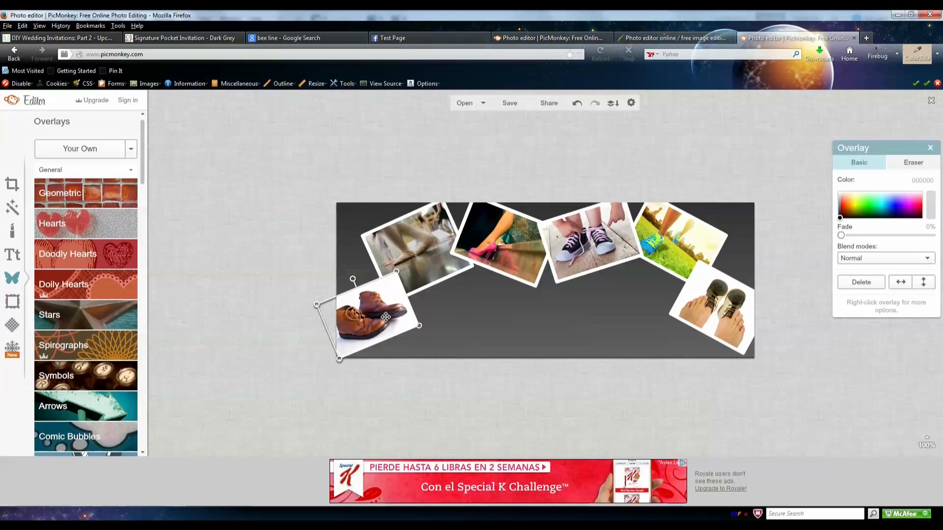
pyautogui.rightClick(390, 312)
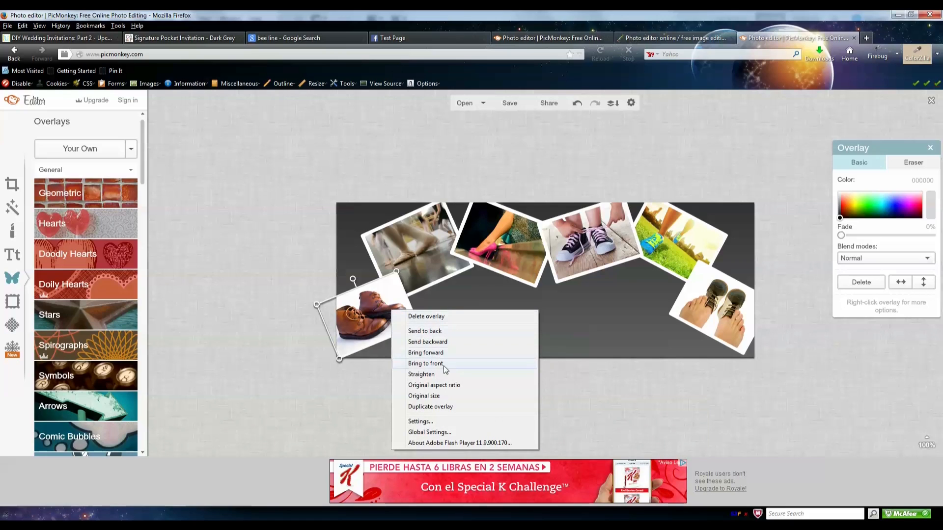
pyautogui.click(448, 333)
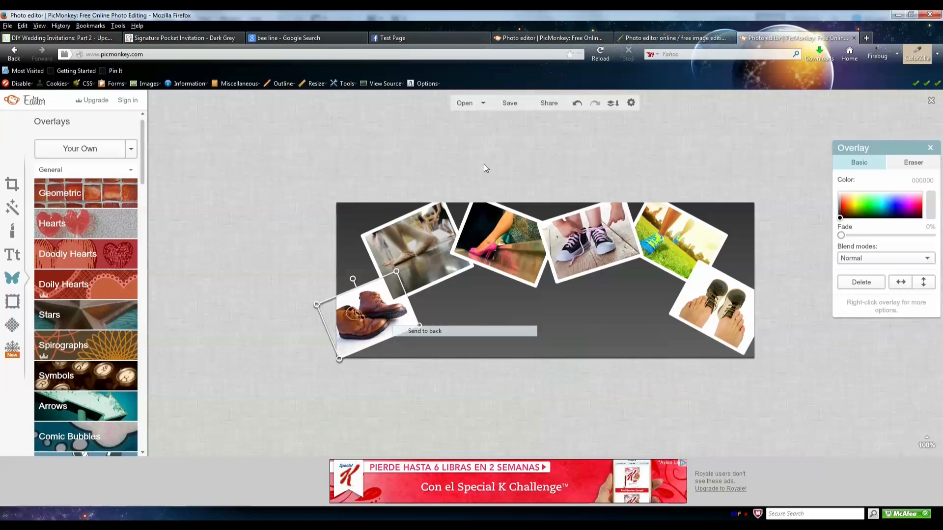
pyautogui.click(484, 165)
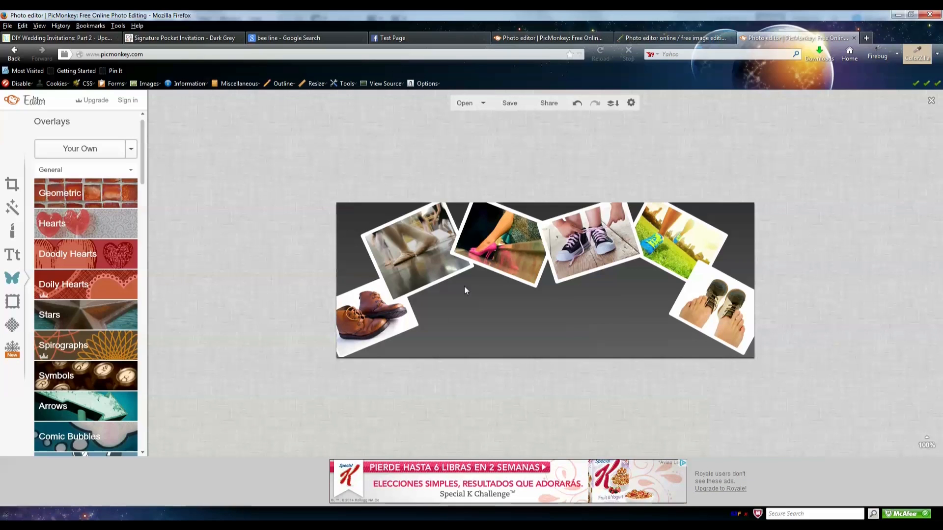
# - Tilt the boots photo slightly more and shrink the ballet photo above it
pyautogui.click(385, 318)
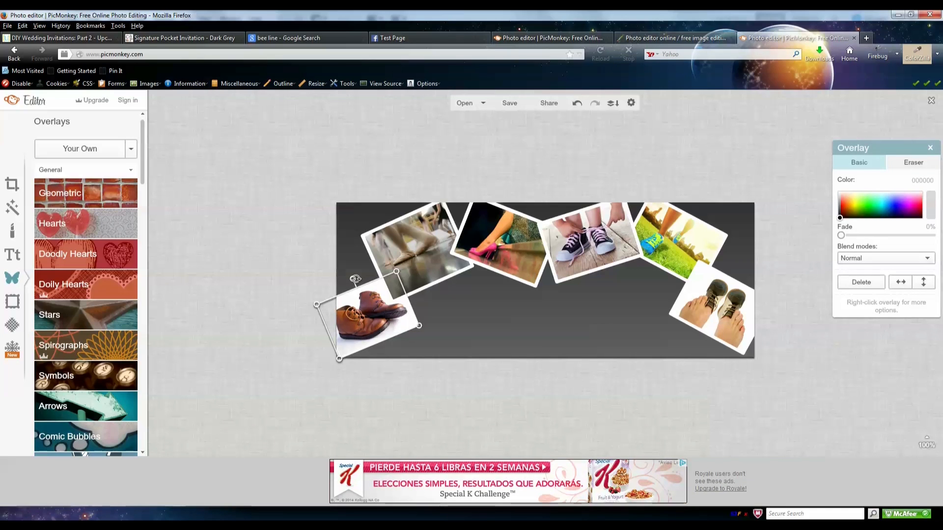
pyautogui.moveTo(355, 279); pyautogui.dragTo(350, 280)
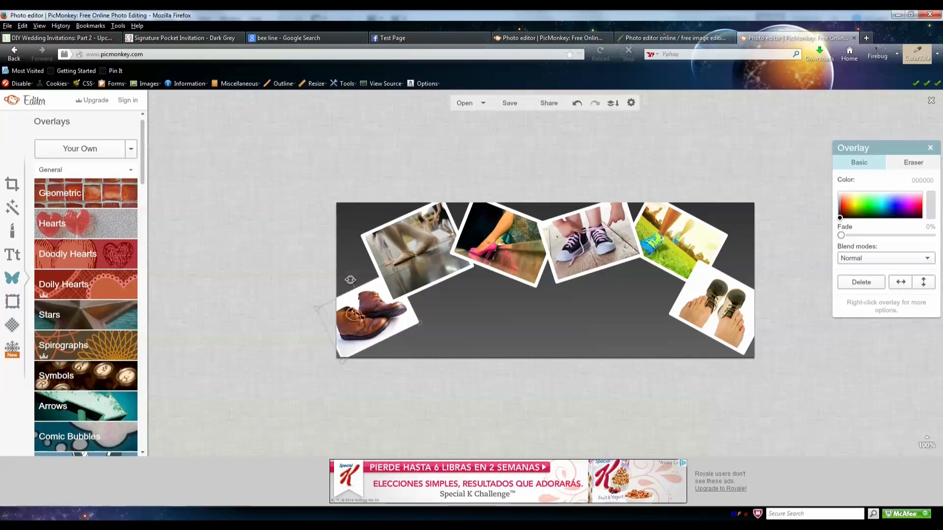
pyautogui.click(415, 257)
pyautogui.moveTo(391, 305); pyautogui.dragTo(395, 299)
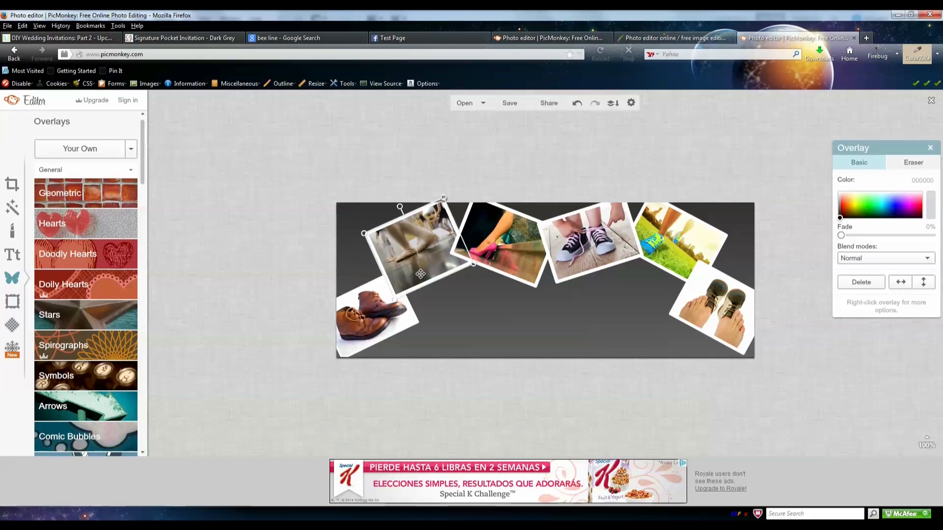
pyautogui.click(503, 163)
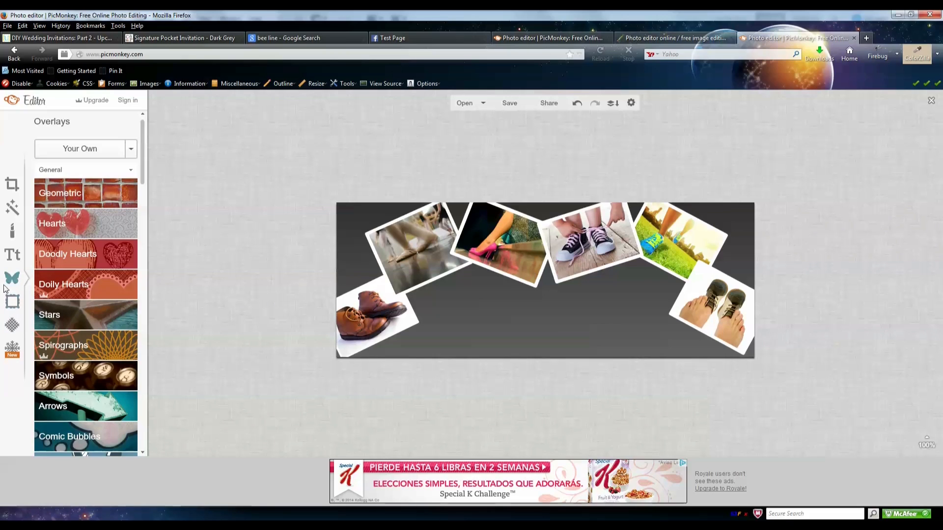
# - Add a black Geometric rectangle and stretch it across the cover's full bottom edge
pyautogui.click(59, 195)
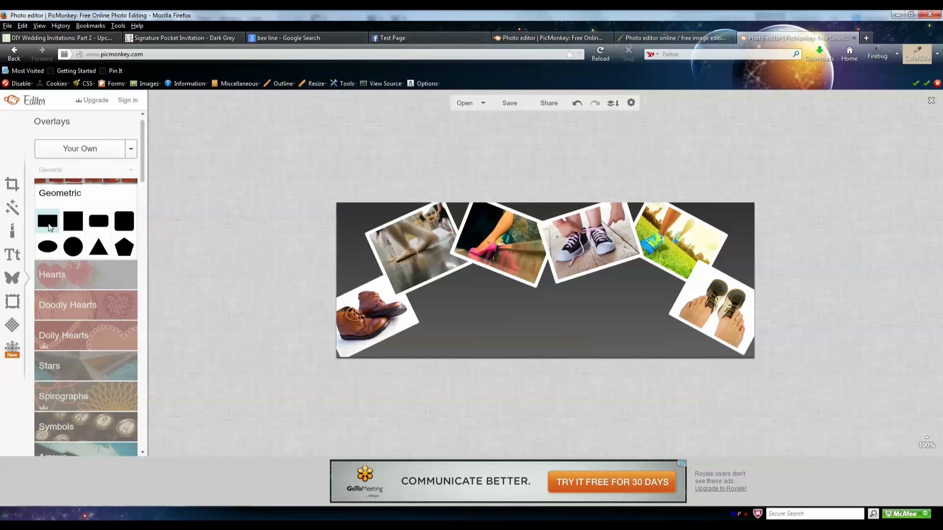
pyautogui.click(49, 226)
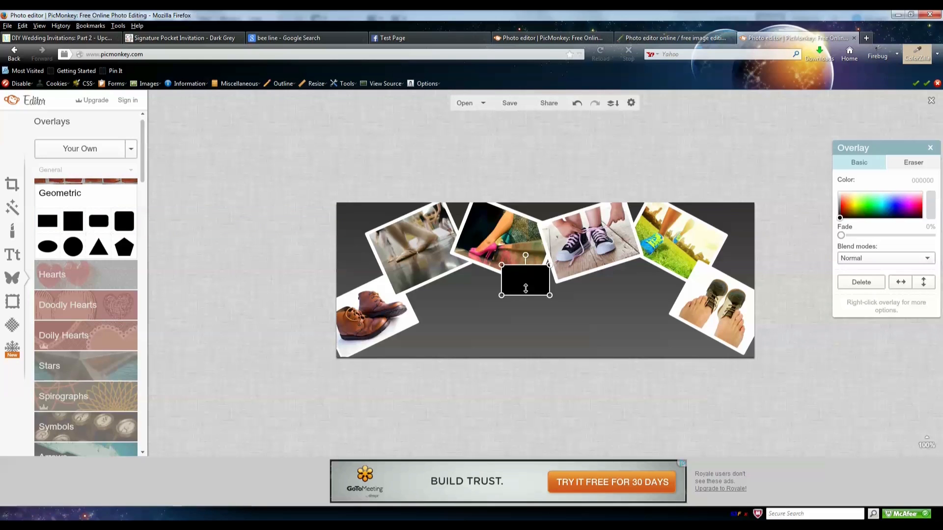
pyautogui.moveTo(525, 279); pyautogui.dragTo(320, 374)
pyautogui.moveTo(556, 375); pyautogui.dragTo(757, 361)
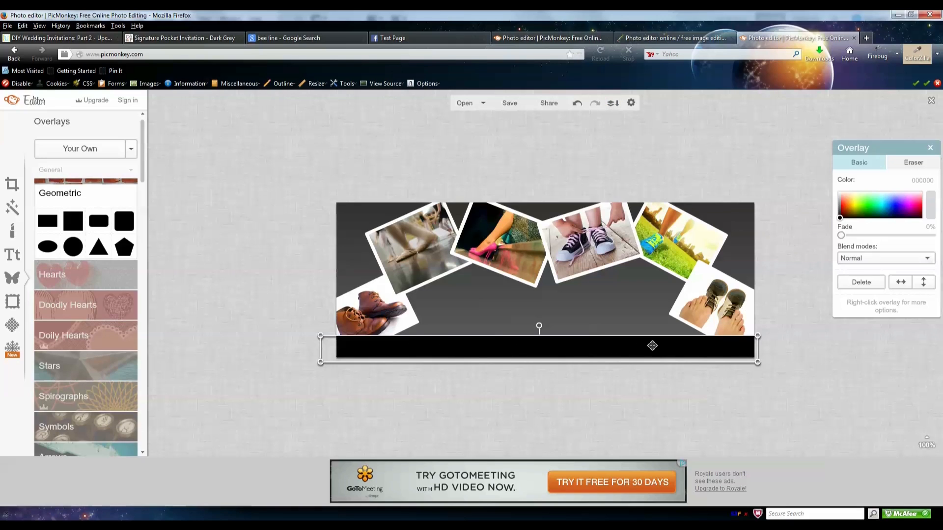
pyautogui.click(410, 35)
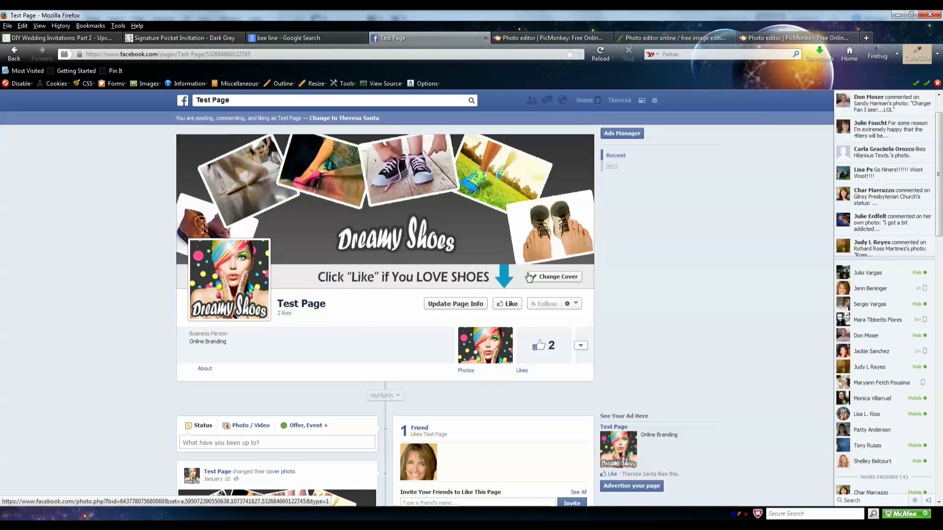
pyautogui.click(808, 43)
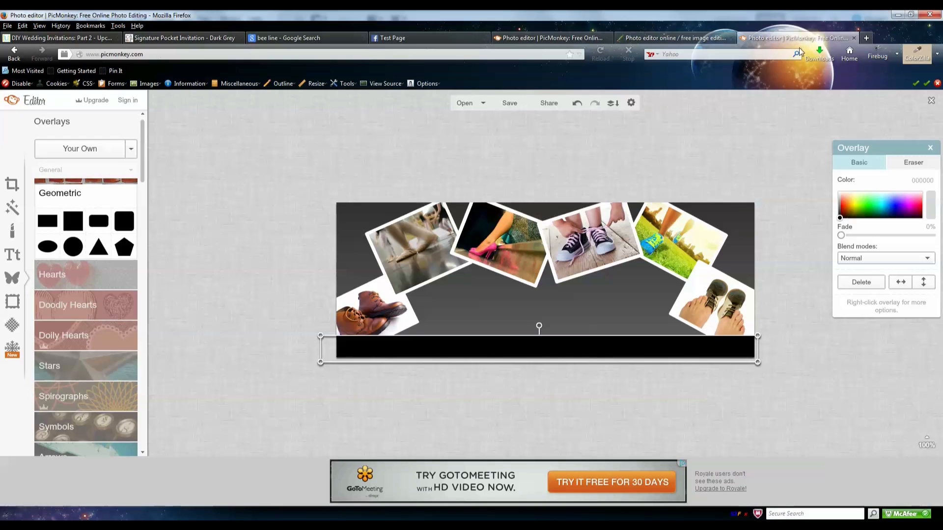
# - Recolour the bottom bar light grey using hex value ececec
pyautogui.click(914, 179)
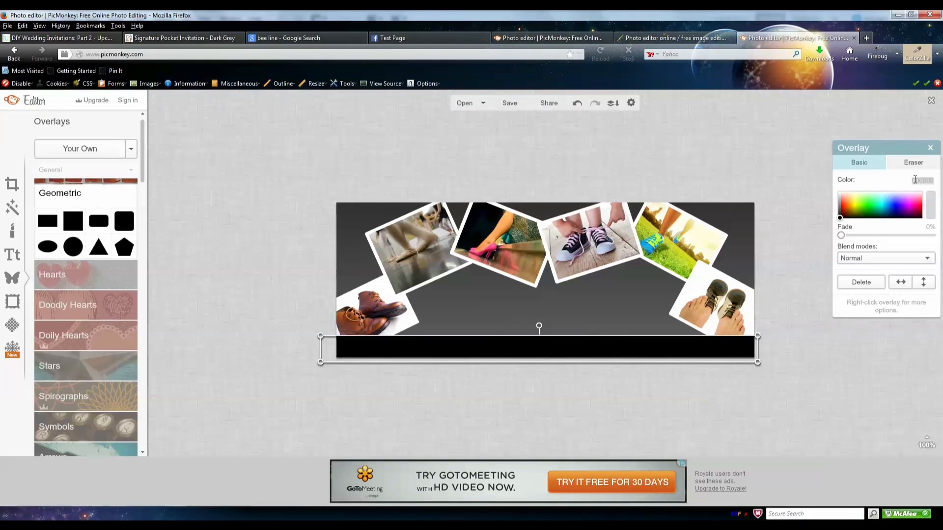
pyautogui.moveTo(863, 210)
pyautogui.mouseDown()
pyautogui.moveTo(887, 201)
pyautogui.moveTo(841, 207)
pyautogui.moveTo(900, 206)
pyautogui.moveTo(846, 216)
pyautogui.moveTo(843, 205)
pyautogui.mouseUp()
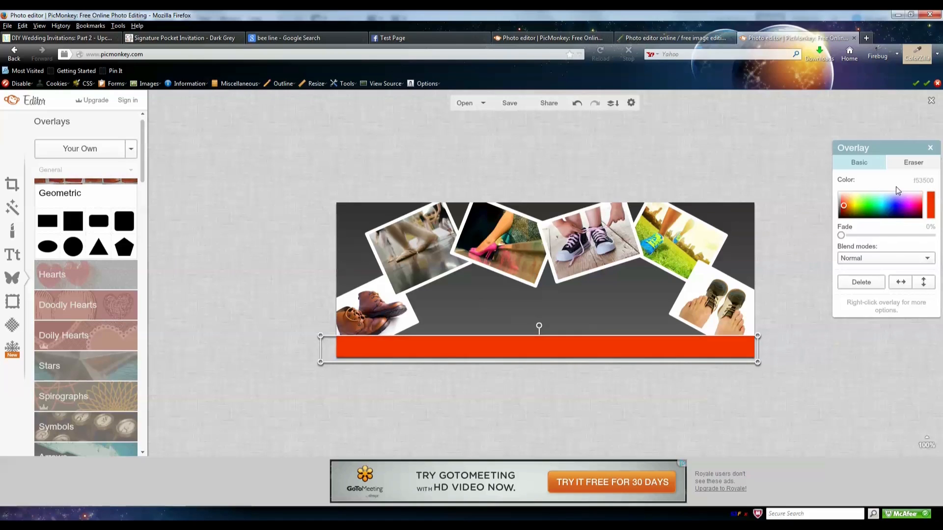
pyautogui.click(917, 182)
pyautogui.press('Return')
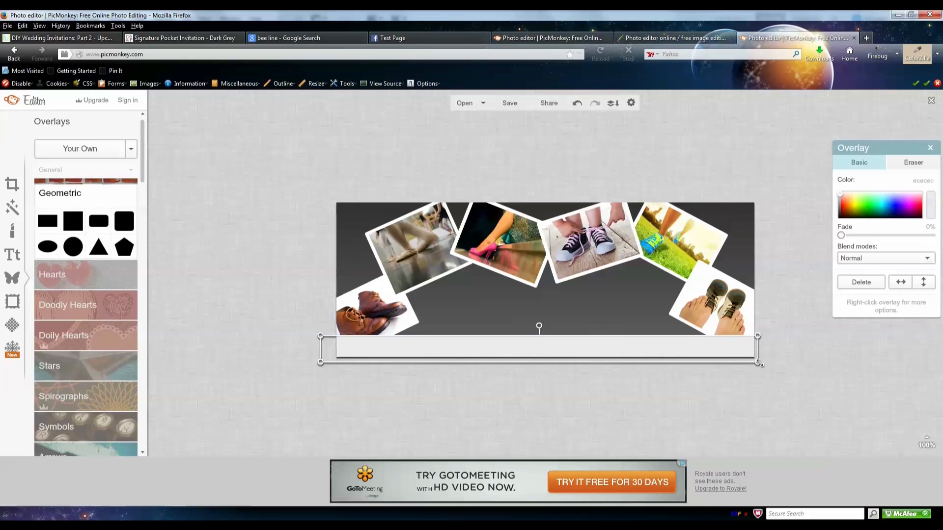
pyautogui.click(778, 366)
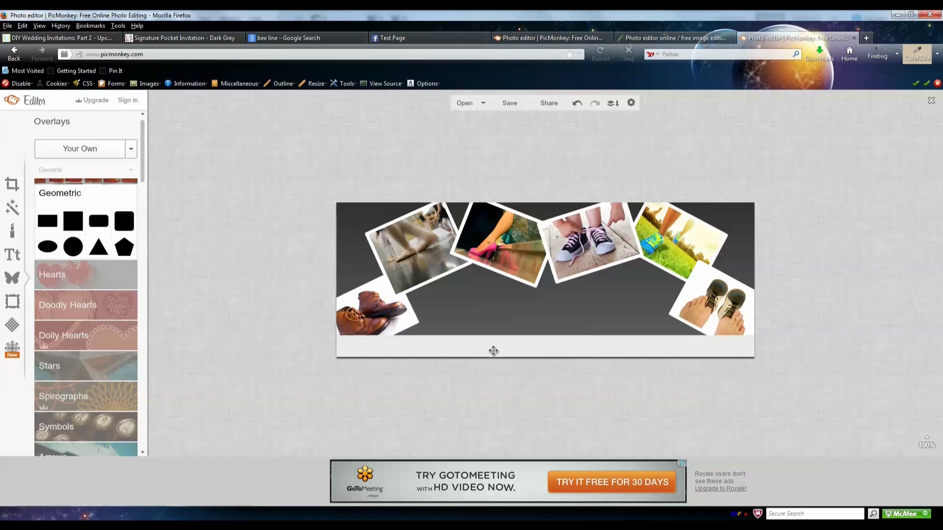
pyautogui.click(15, 258)
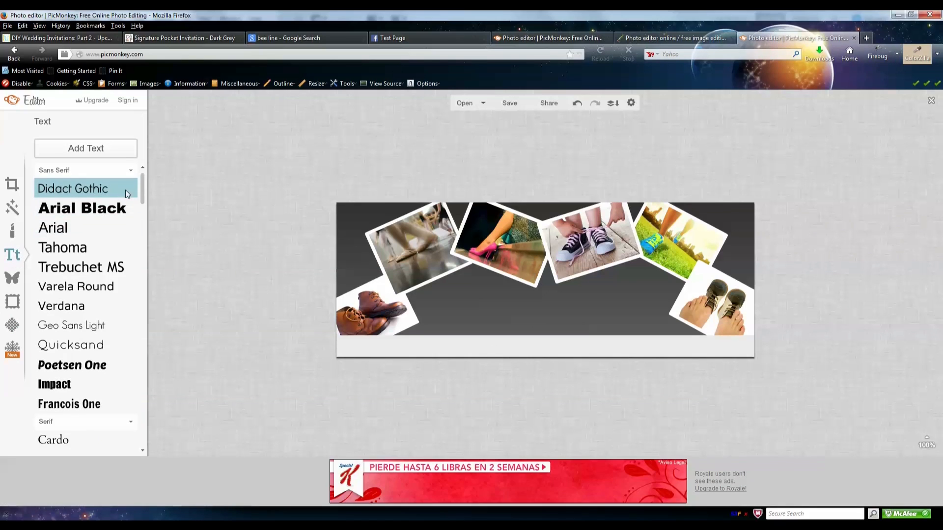
# - Pick the Tall Dark and Handsome font from the list and add a new text box
pyautogui.moveTo(140, 193); pyautogui.dragTo(154, 266)
pyautogui.moveTo(155, 278); pyautogui.dragTo(157, 332)
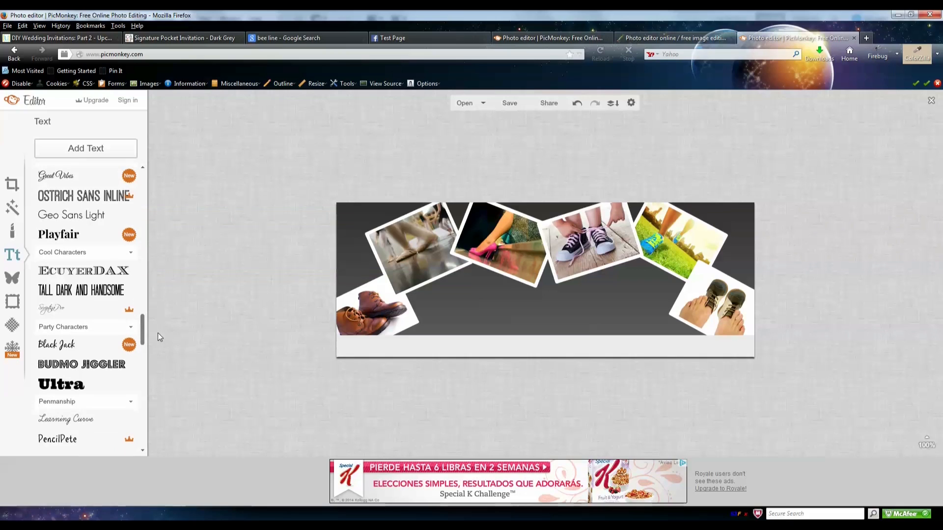
pyautogui.click(85, 297)
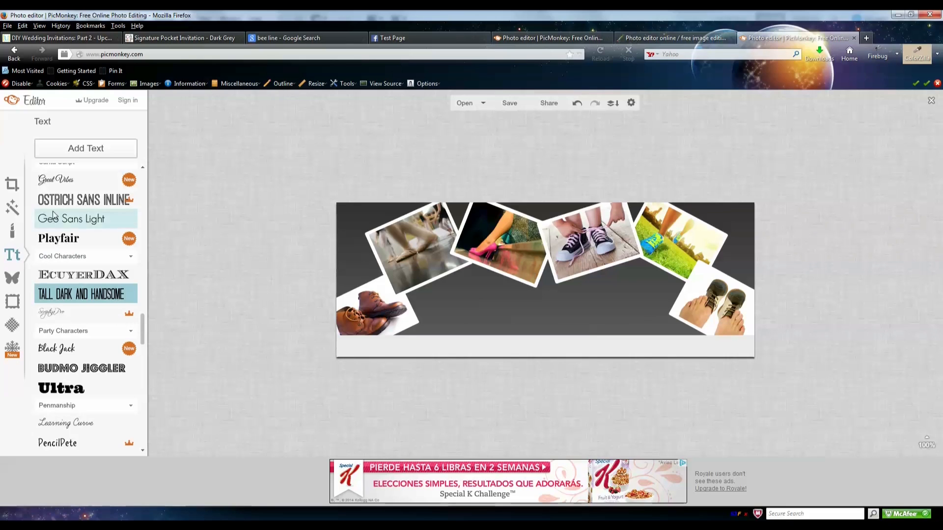
pyautogui.click(95, 156)
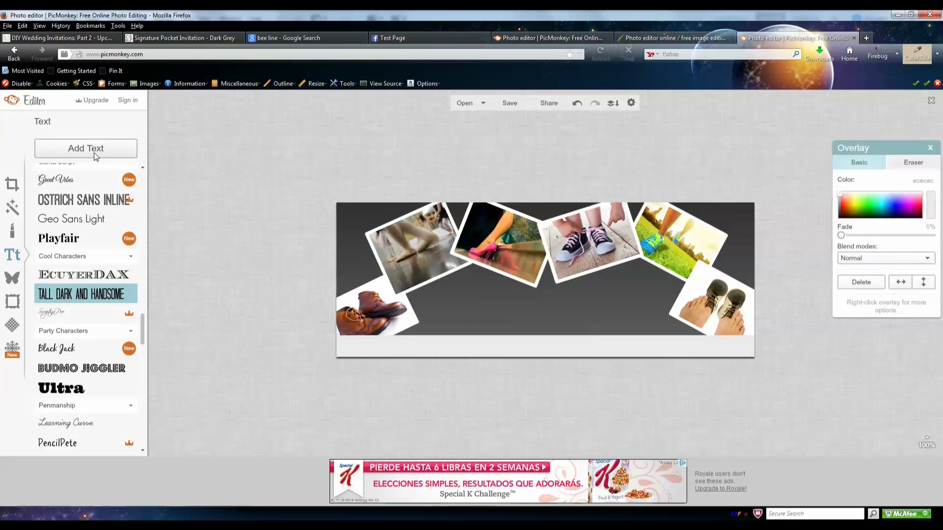
# - Position the text box just below the shoe-photo arc and clear its placeholder for editing
pyautogui.moveTo(515, 288); pyautogui.dragTo(514, 312)
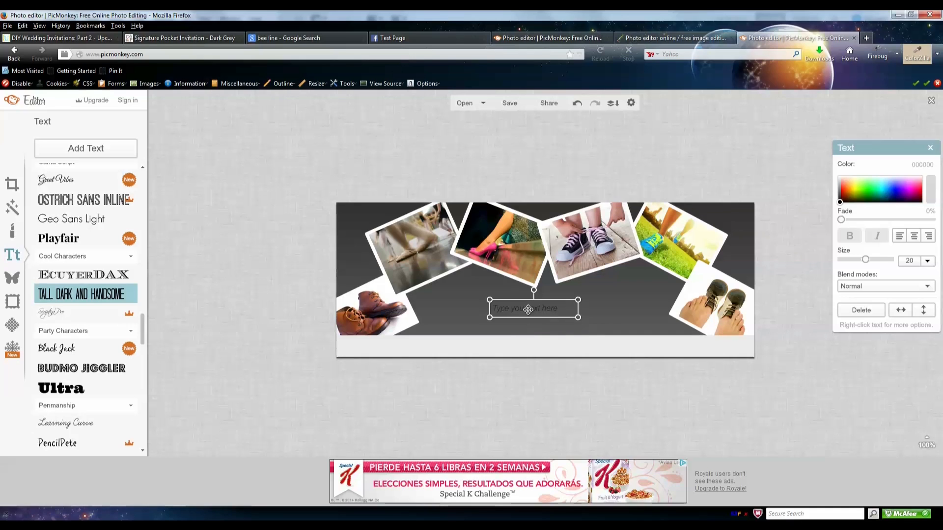
pyautogui.moveTo(525, 307)
pyautogui.mouseDown()
pyautogui.moveTo(501, 310)
pyautogui.moveTo(522, 308)
pyautogui.moveTo(514, 306)
pyautogui.mouseUp()
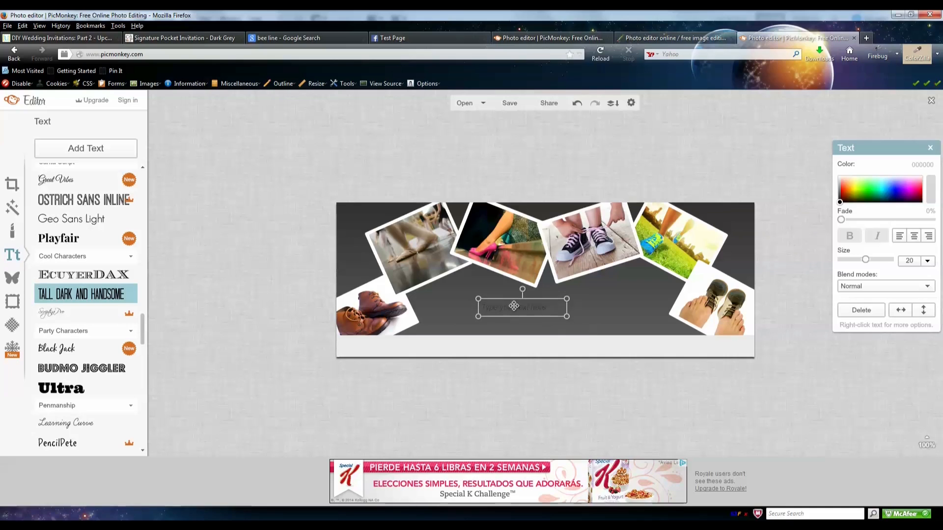
pyautogui.click(538, 307)
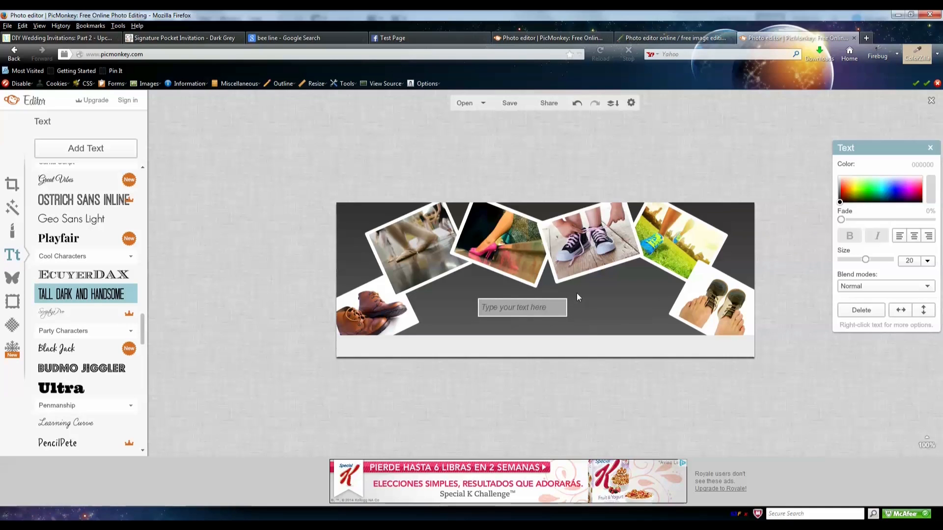
pyautogui.click(438, 39)
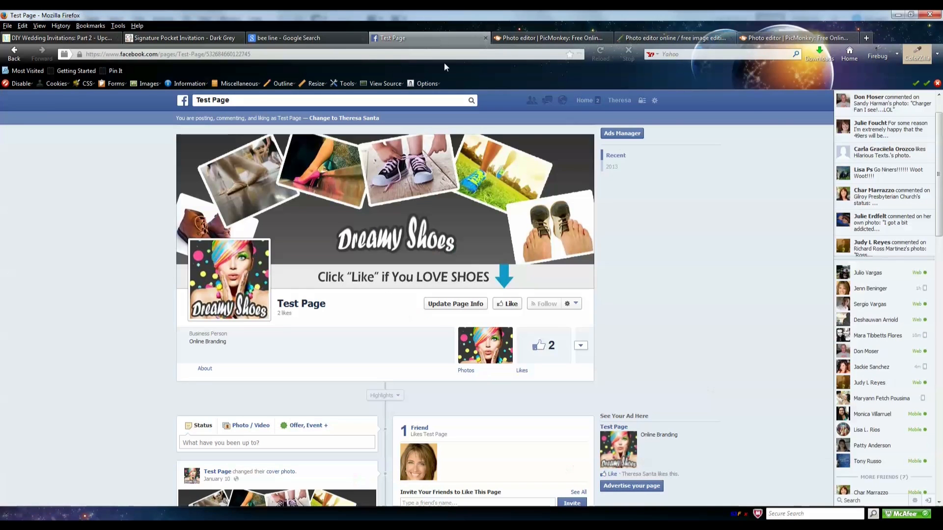
pyautogui.click(774, 37)
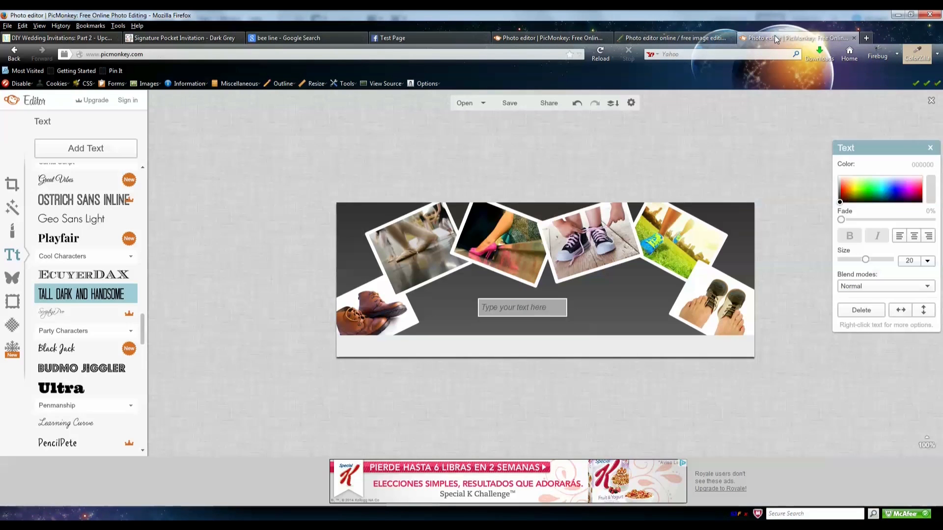
pyautogui.click(489, 300)
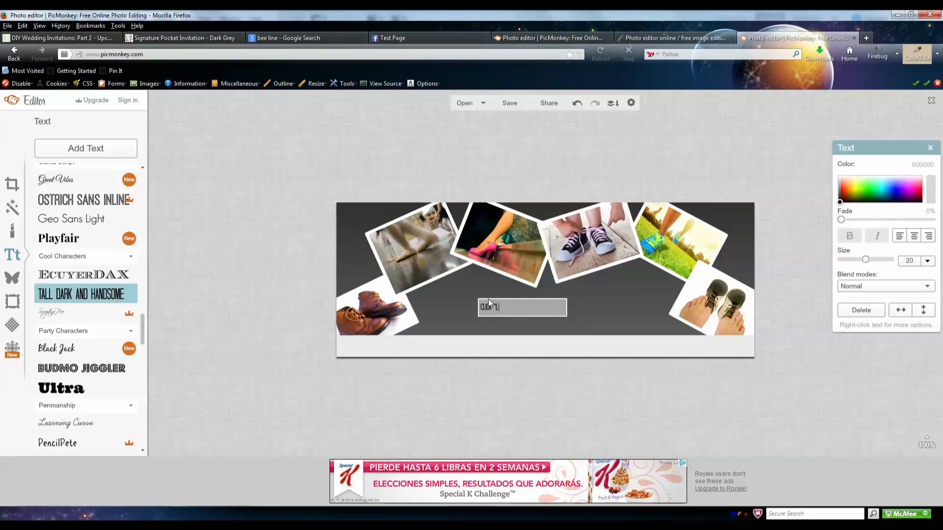
# - Enter the caption CLICK "LIKE" IF YOU LOVE SHOES in the text box
pyautogui.write('CLICK LIKE')
pyautogui.write(' IF YO')
pyautogui.write(' YOU ')
pyautogui.write('LOVE SHOES')
pyautogui.click(583, 308)
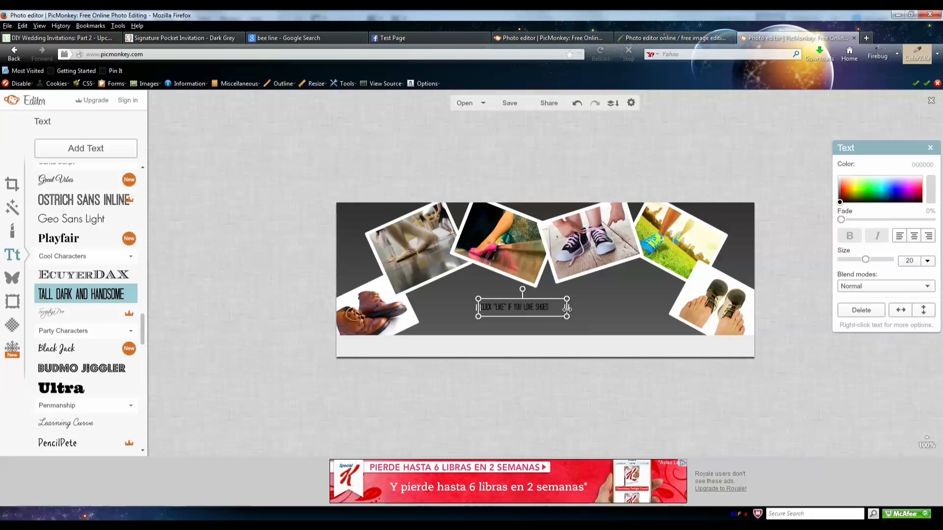
# - Enlarge the caption to size 46 and move it onto the light grey bottom bar
pyautogui.moveTo(567, 308); pyautogui.dragTo(607, 308)
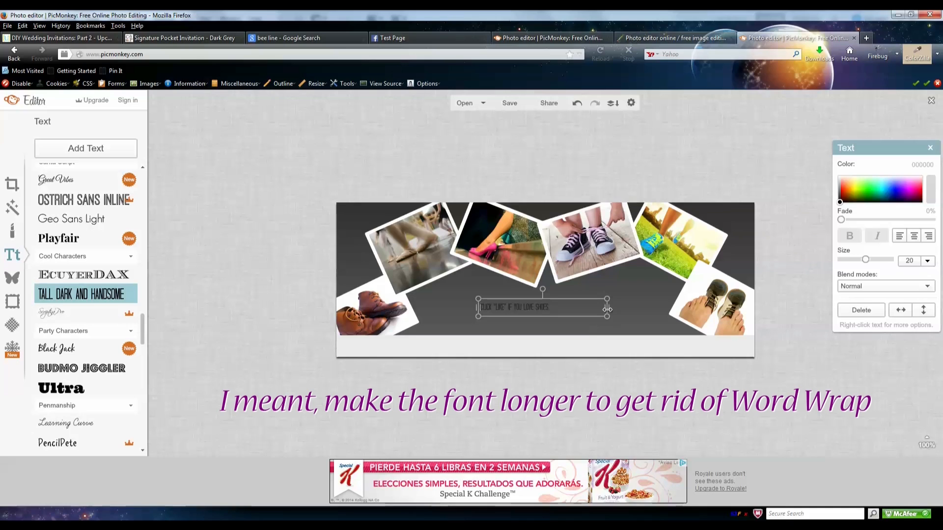
pyautogui.moveTo(607, 308); pyautogui.dragTo(561, 308)
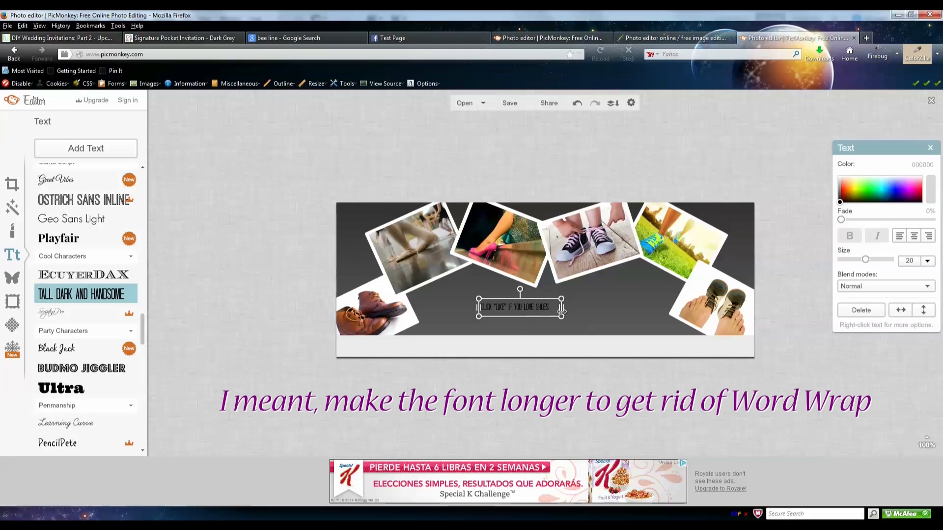
pyautogui.moveTo(565, 319); pyautogui.dragTo(670, 338)
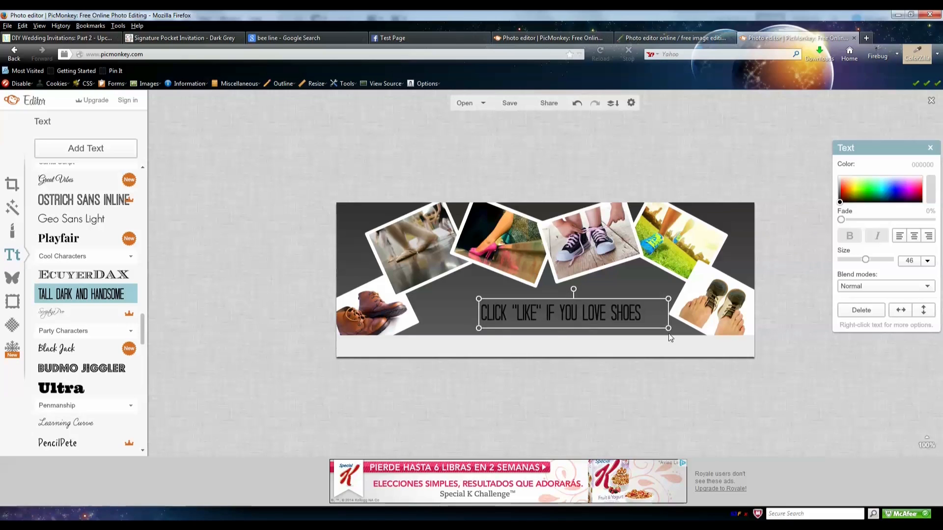
pyautogui.moveTo(617, 314); pyautogui.dragTo(597, 346)
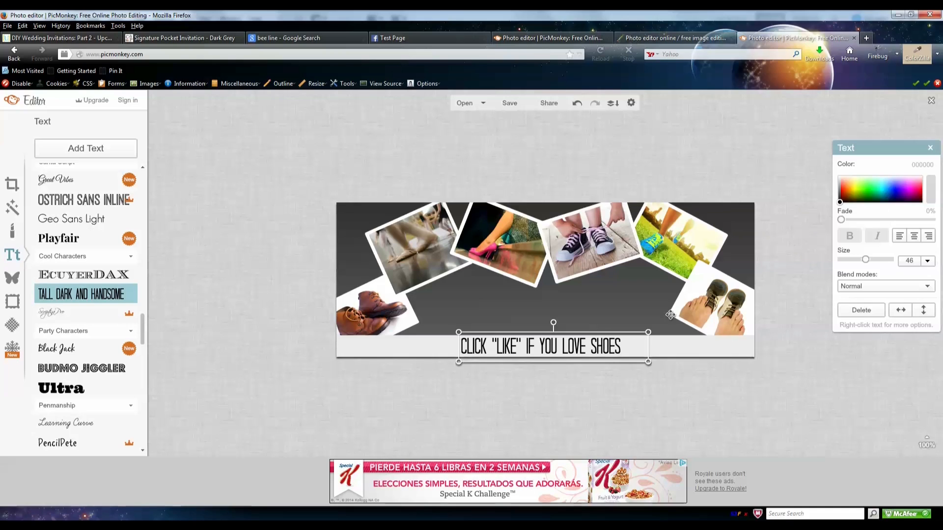
# - Set the caption colour to 262626 and nudge it slightly lower on the grey bar
pyautogui.click(924, 163)
pyautogui.write('262626')
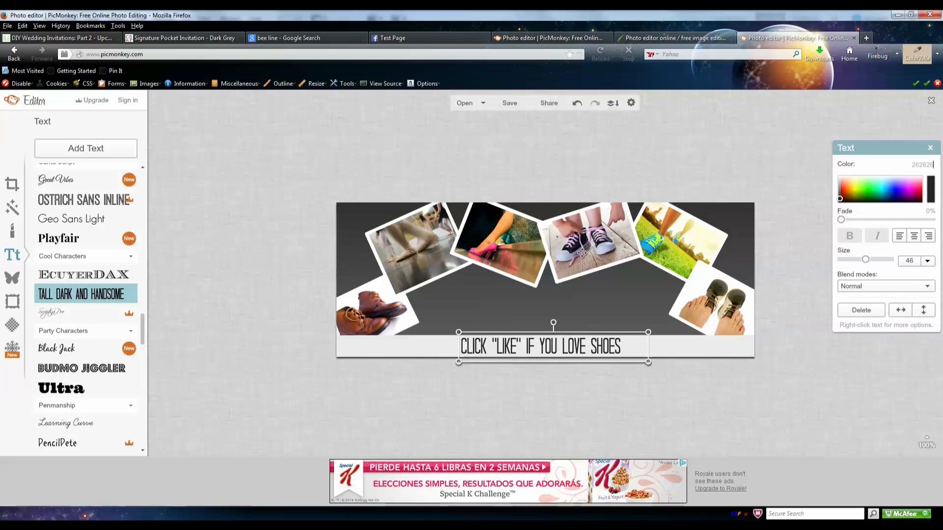
pyautogui.click(612, 395)
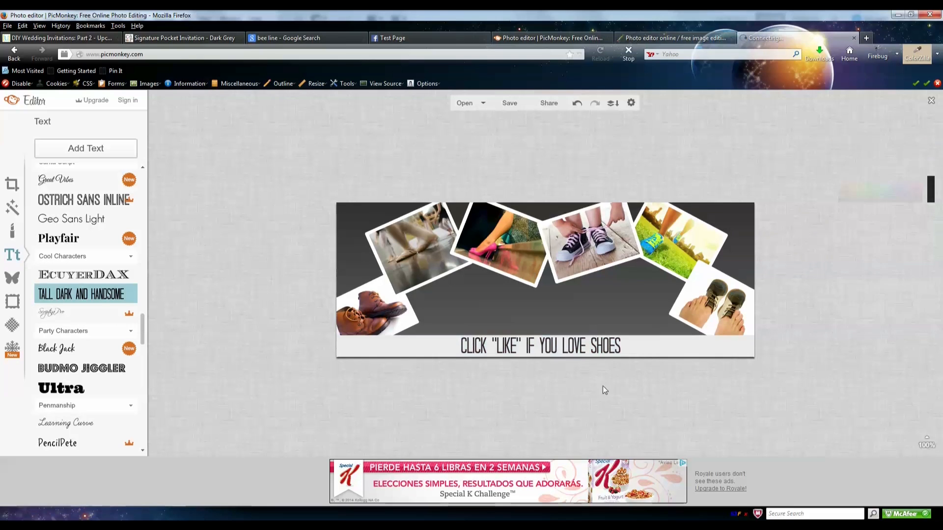
pyautogui.click(584, 349)
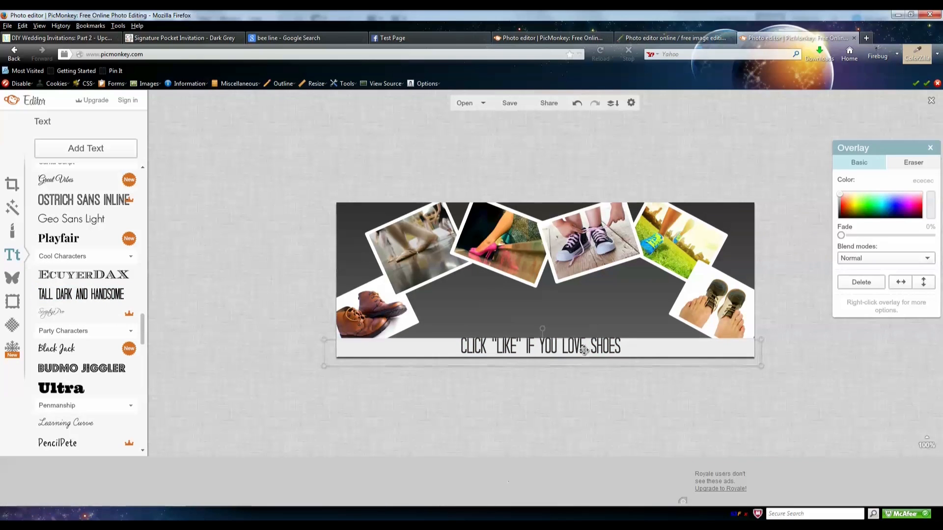
pyautogui.click(601, 381)
pyautogui.hotkey('ctrl', 'z')
pyautogui.hotkey('ctrl', 'y')
pyautogui.moveTo(523, 359); pyautogui.dragTo(524, 360)
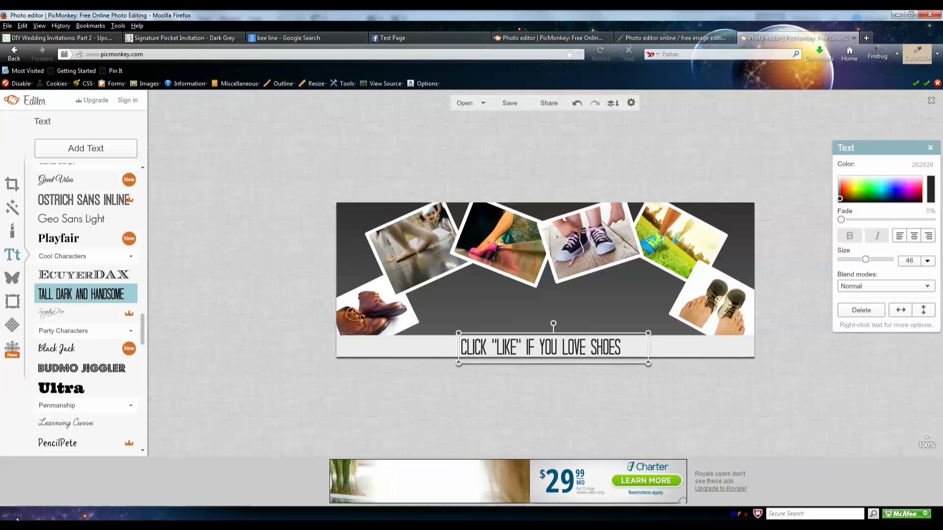
pyautogui.click(11, 279)
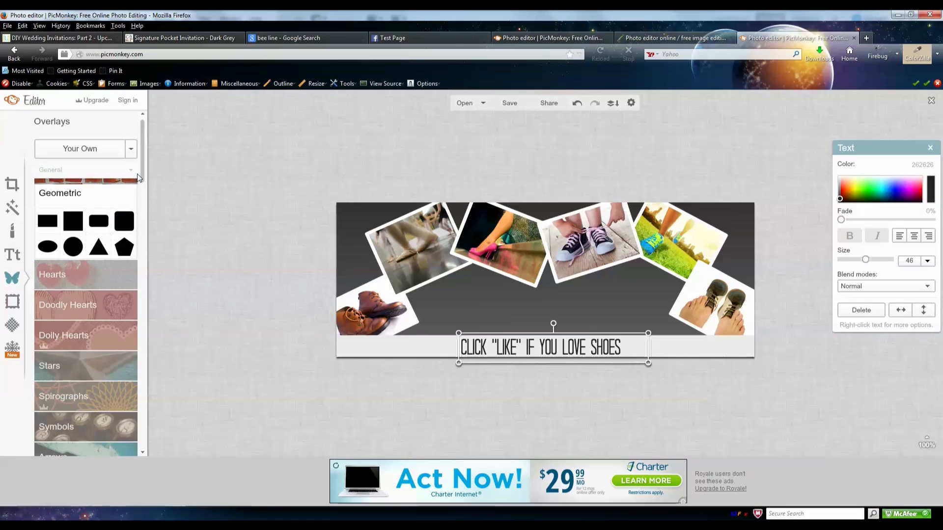
# - Add a thick basic arrow from Arrows and colour it blue 119ac5
pyautogui.scroll(-5, 142, 181)
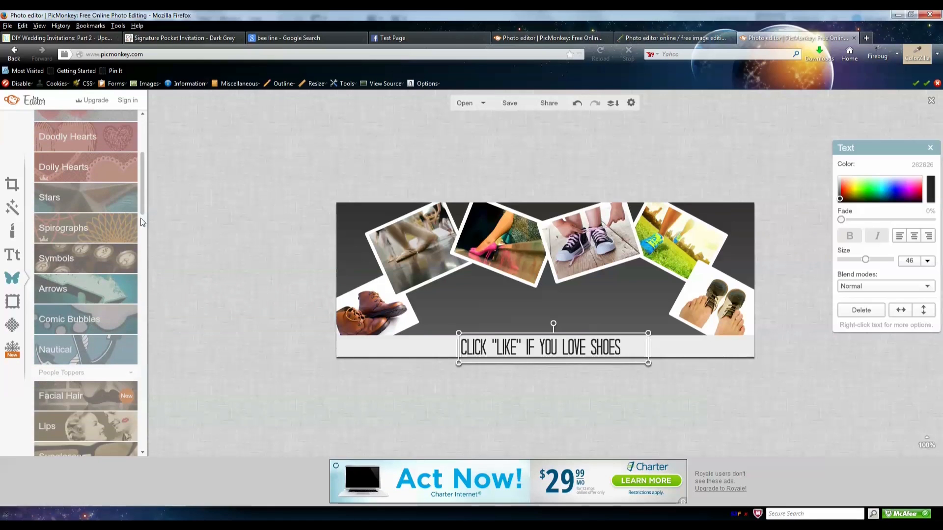
pyautogui.click(84, 293)
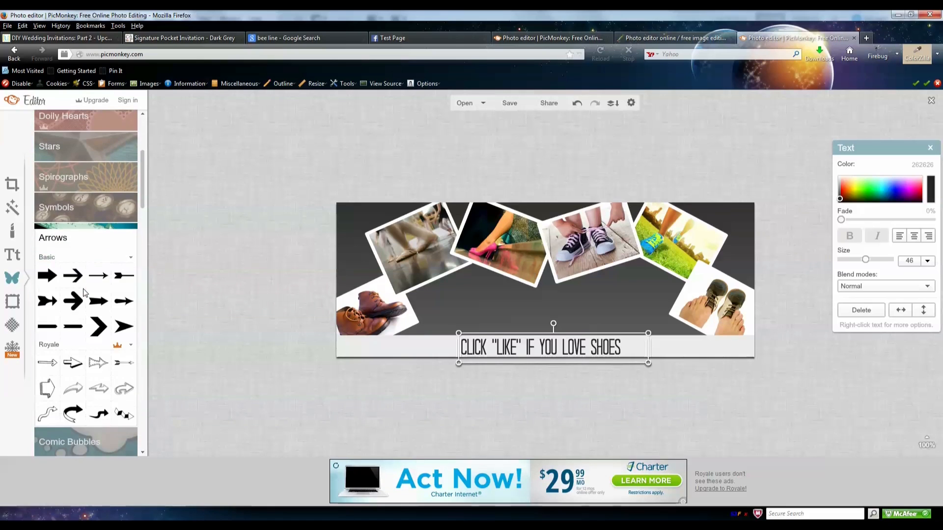
pyautogui.click(47, 275)
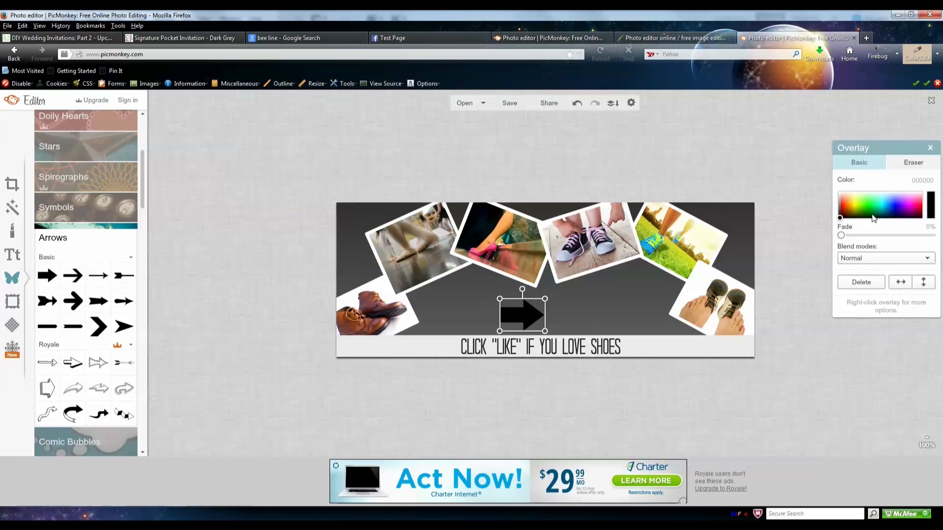
pyautogui.click(919, 181)
pyautogui.write('119ac5')
pyautogui.press('Return')
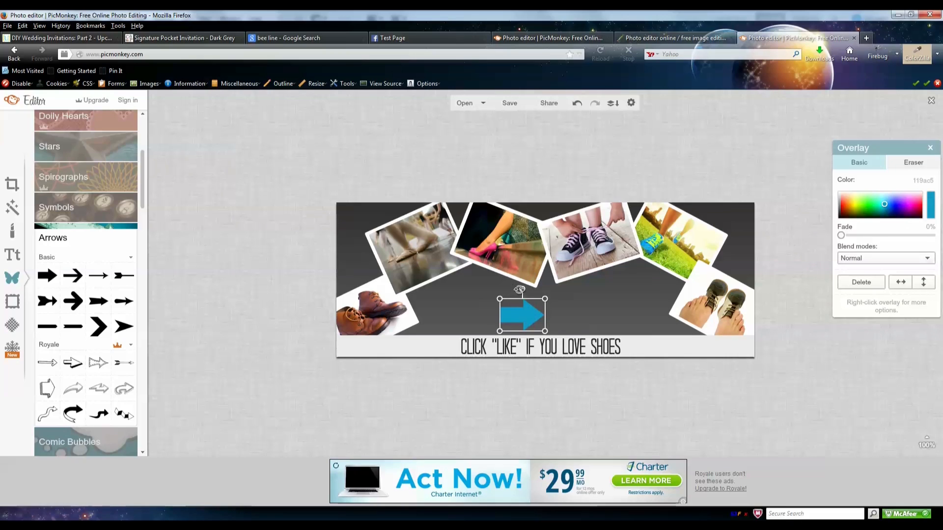
# - Rotate the arrow to point down and shrink it beside the CLICK LIKE text
pyautogui.moveTo(522, 290); pyautogui.dragTo(652, 334)
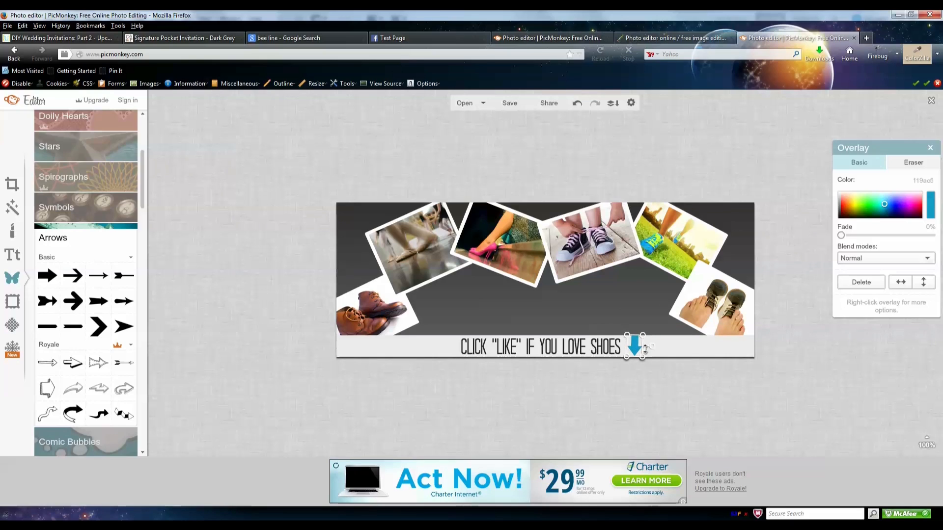
pyautogui.moveTo(644, 357); pyautogui.dragTo(648, 358)
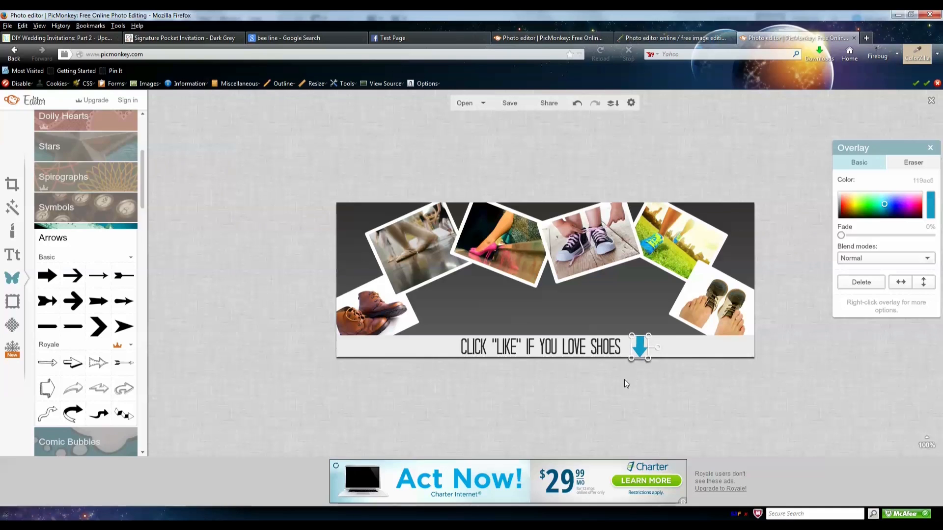
pyautogui.click(624, 381)
pyautogui.click(644, 351)
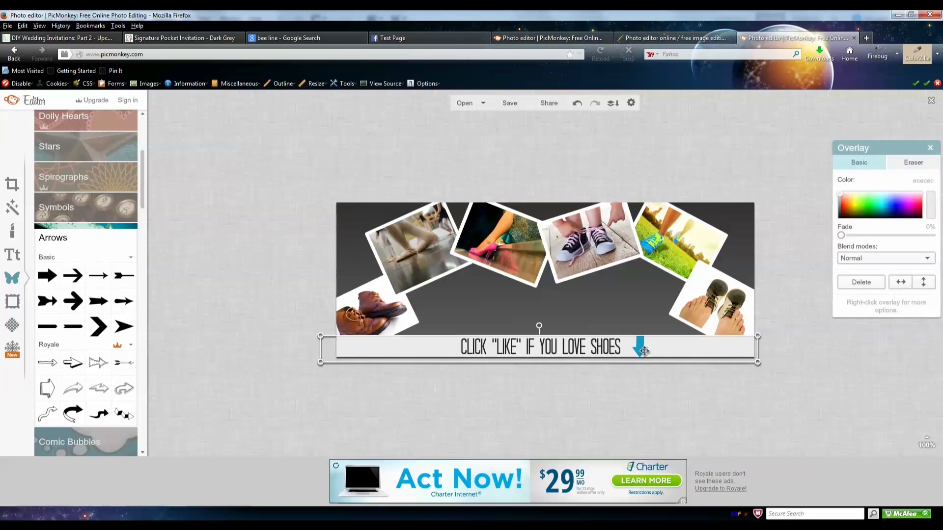
pyautogui.click(636, 384)
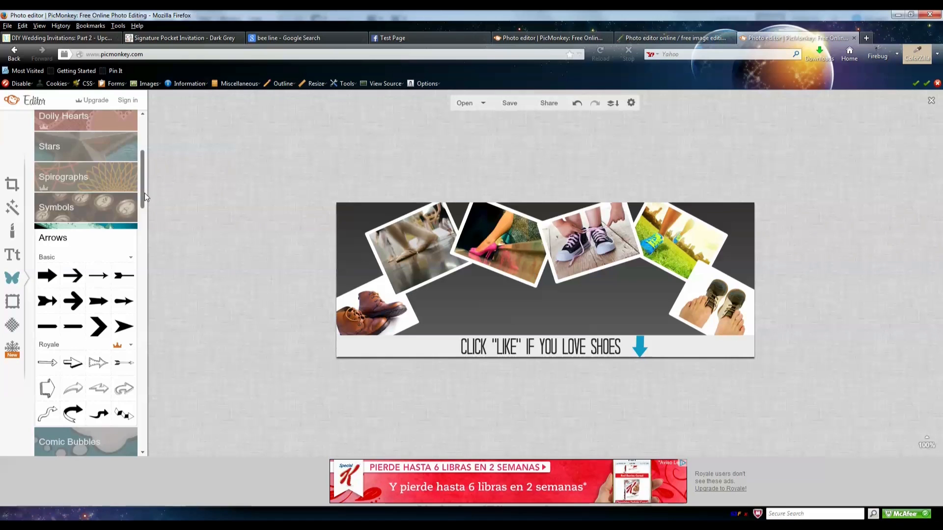
# - Add the Dreamy Shoes logo file to the cover as a Your Own overlay
pyautogui.moveTo(144, 193); pyautogui.dragTo(154, 139)
pyautogui.click(80, 149)
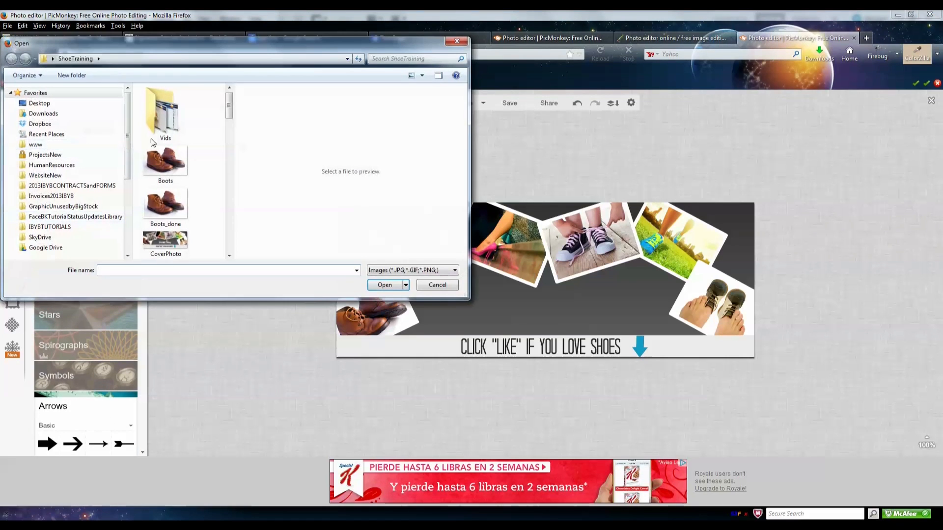
pyautogui.moveTo(228, 105); pyautogui.dragTo(227, 171)
pyautogui.click(165, 189)
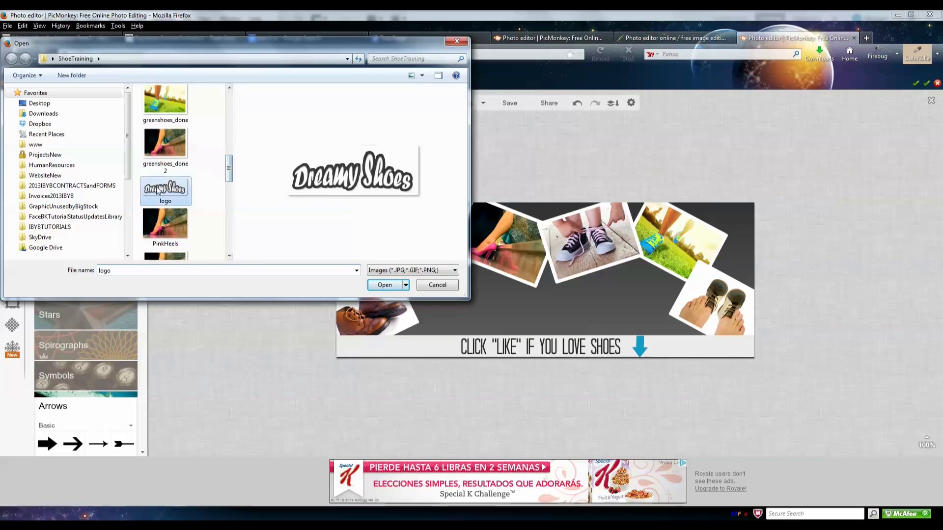
pyautogui.click(392, 287)
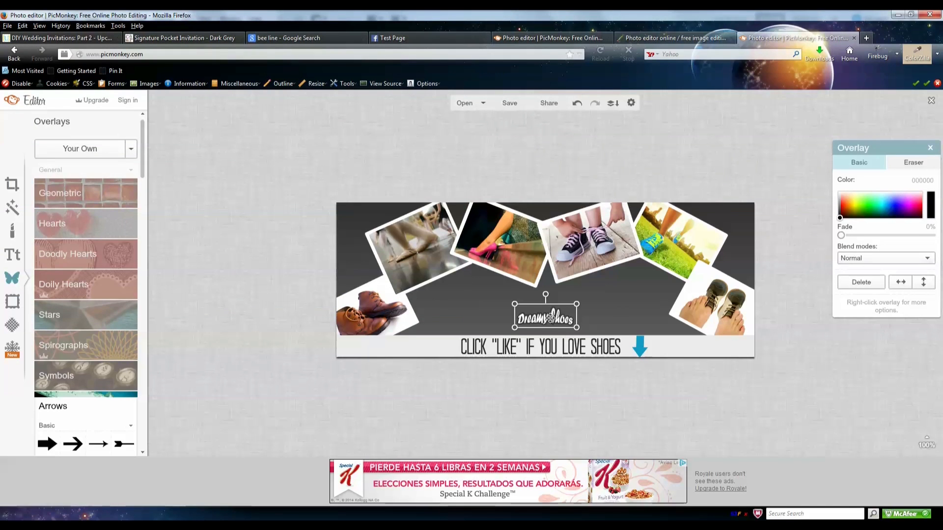
# - Restore the logo to Original size and centre it above the caption bar
pyautogui.rightClick(544, 320)
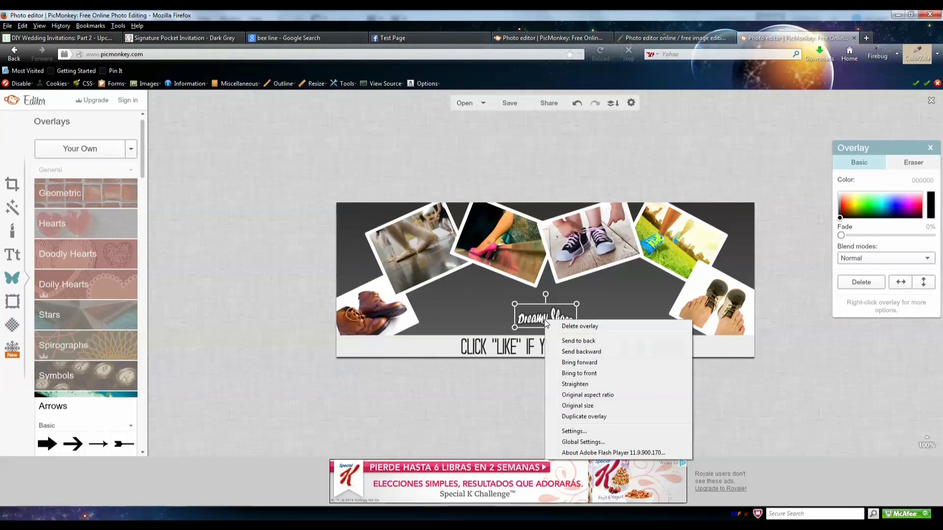
pyautogui.click(575, 405)
pyautogui.moveTo(552, 339); pyautogui.dragTo(555, 308)
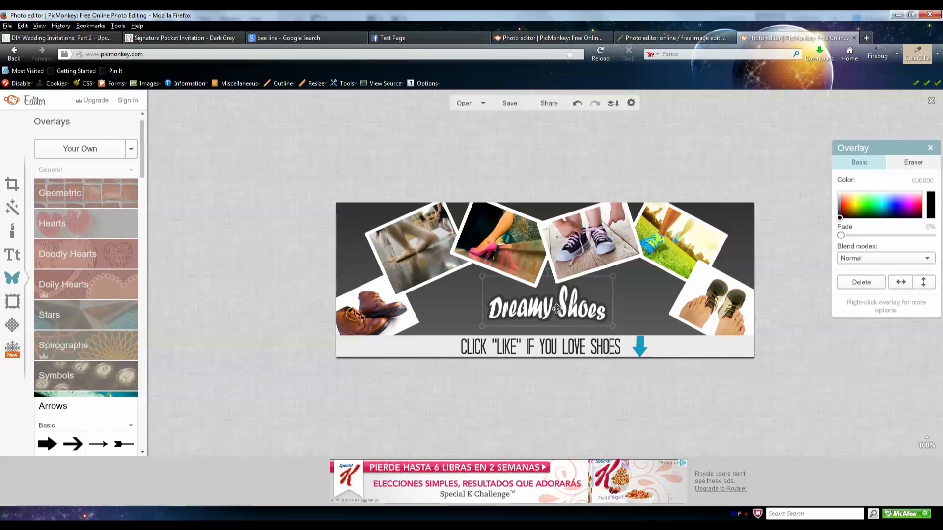
pyautogui.click(576, 384)
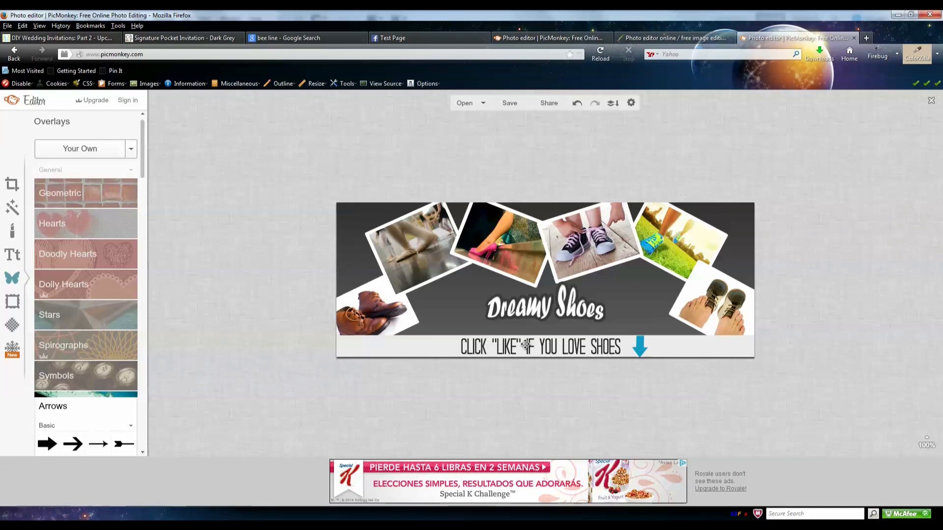
# - Bring up the cover's save options, then view the Facebook Test Page
pyautogui.click(505, 104)
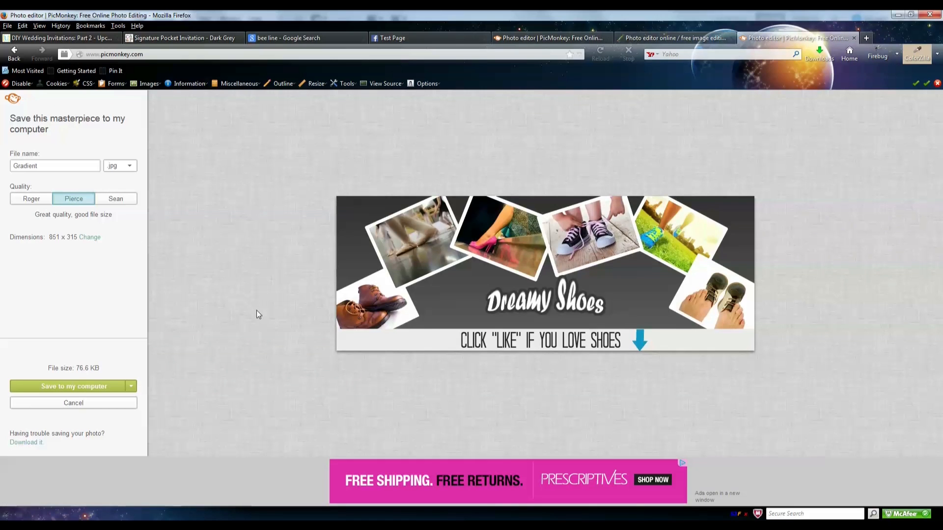
pyautogui.click(423, 36)
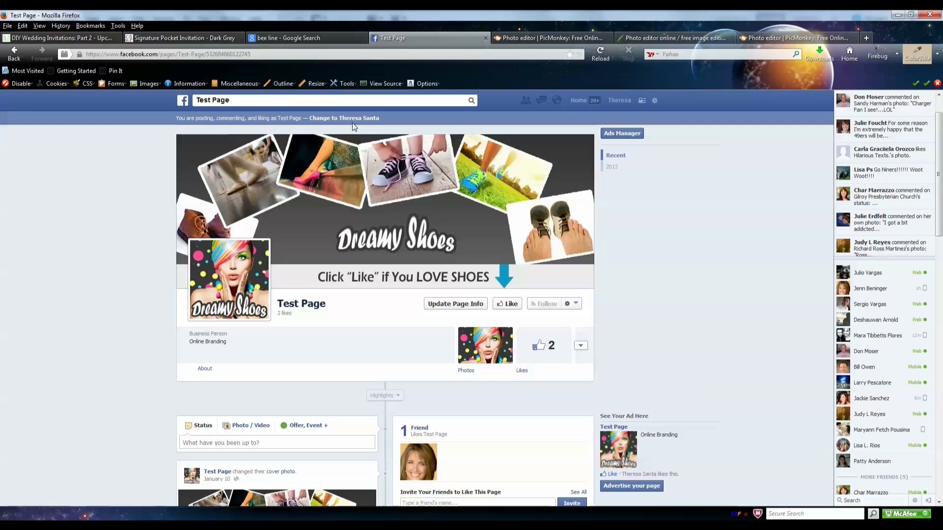
pyautogui.click(330, 119)
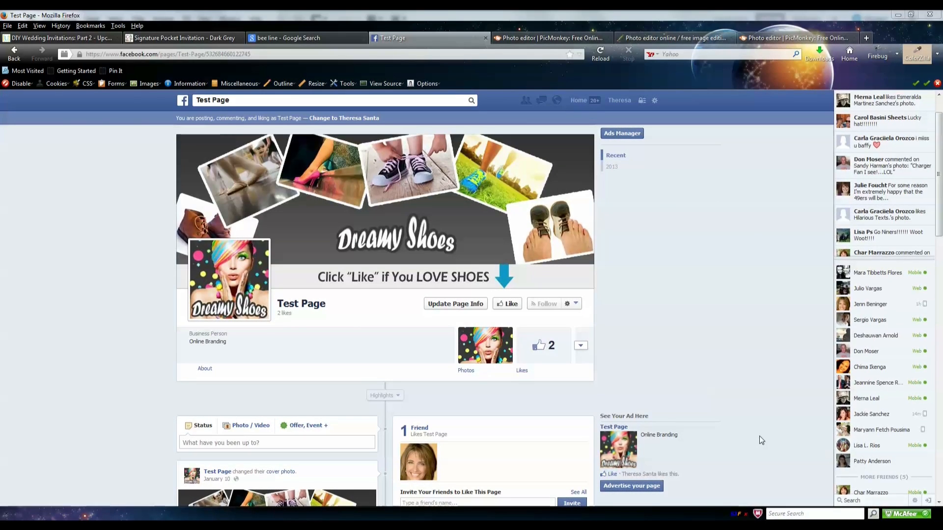
pyautogui.moveTo(241, 287)
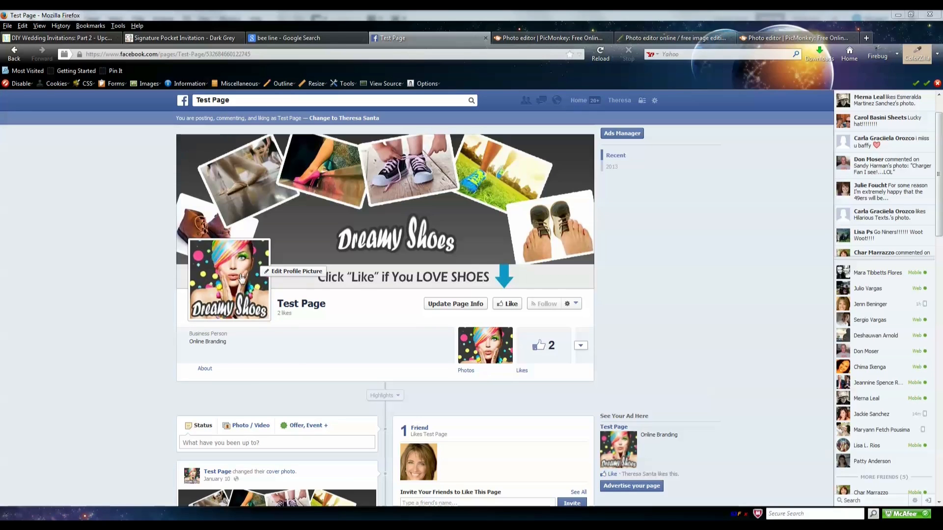
pyautogui.moveTo(444, 220)
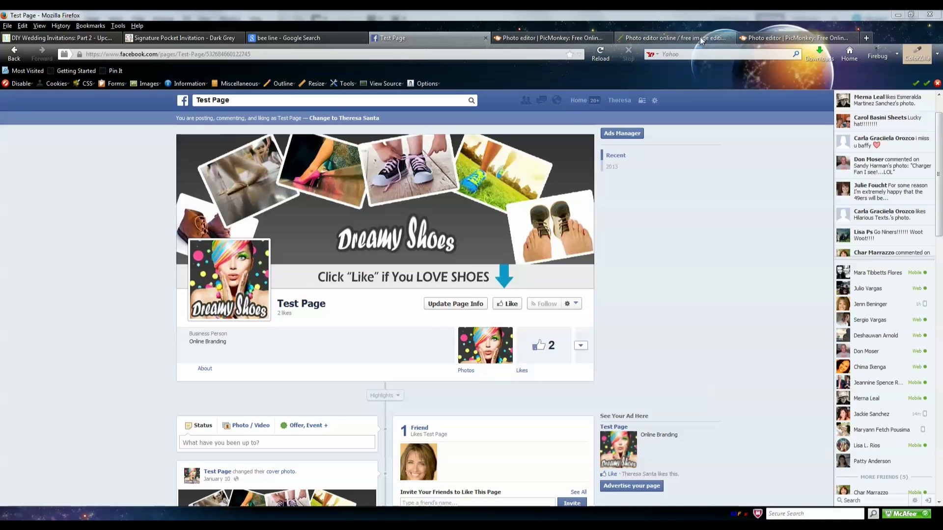
pyautogui.click(868, 37)
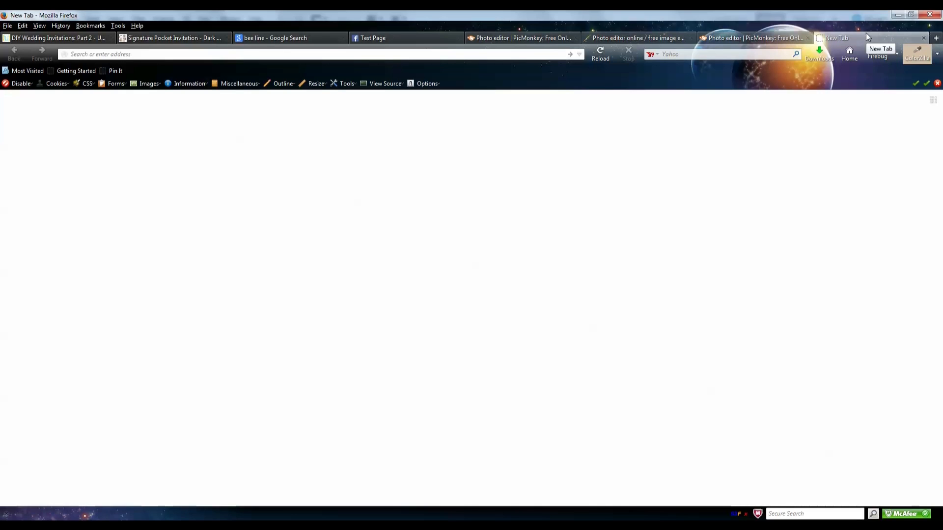
pyautogui.write('picmonkey.com/')
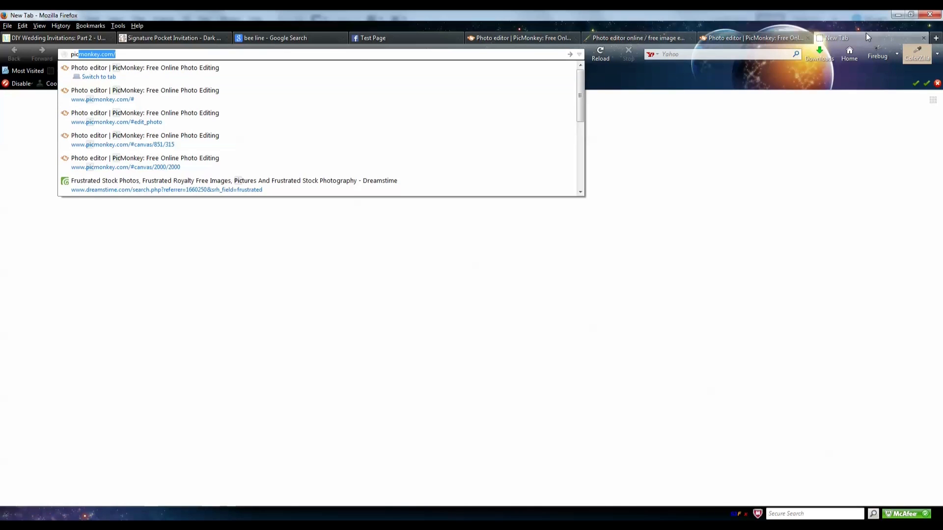
pyautogui.press('Return')
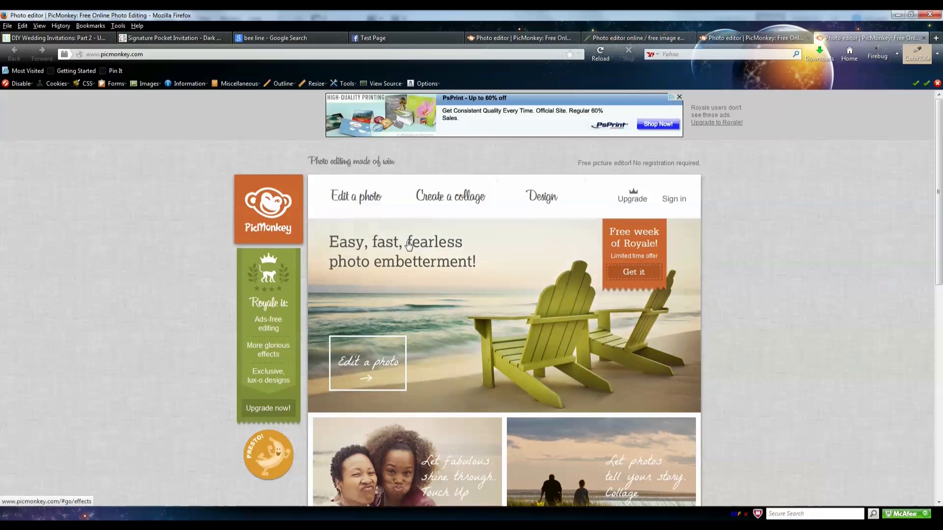
pyautogui.moveTo(526, 205)
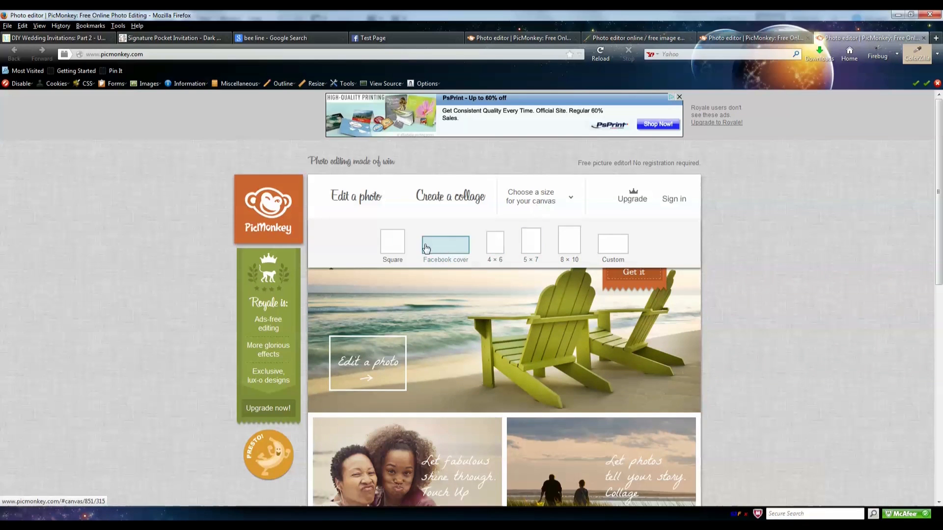
pyautogui.click(403, 249)
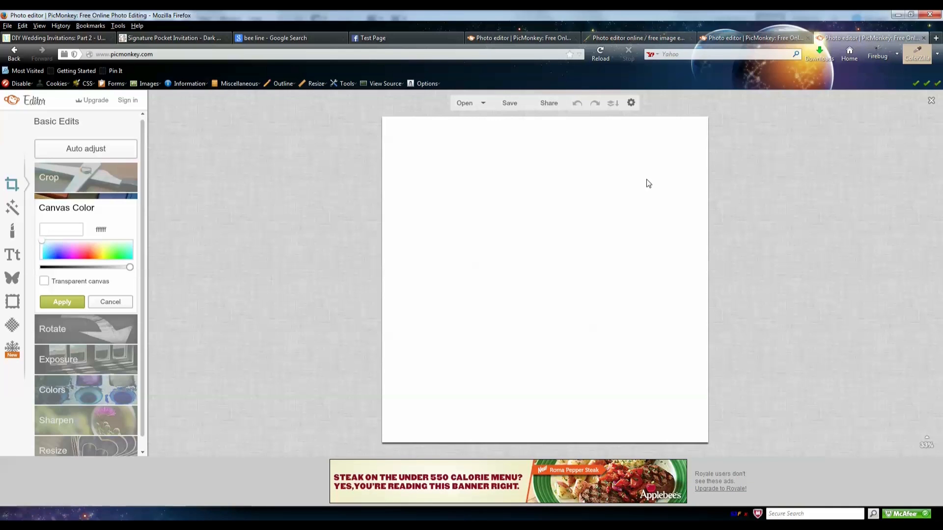
pyautogui.click(924, 38)
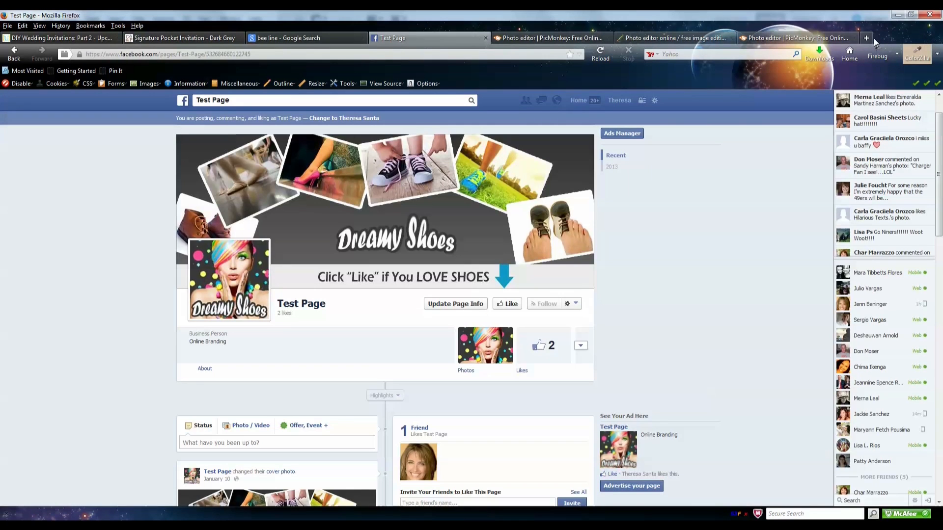
# - Go to pixlr.com in a new tab and launch Pixlr Editor
pyautogui.click(867, 39)
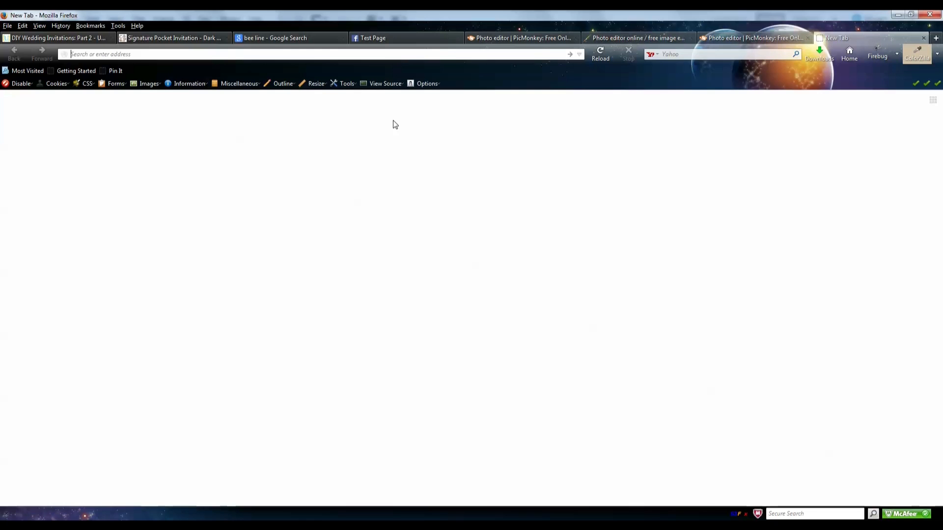
pyautogui.write('pixlr.com/')
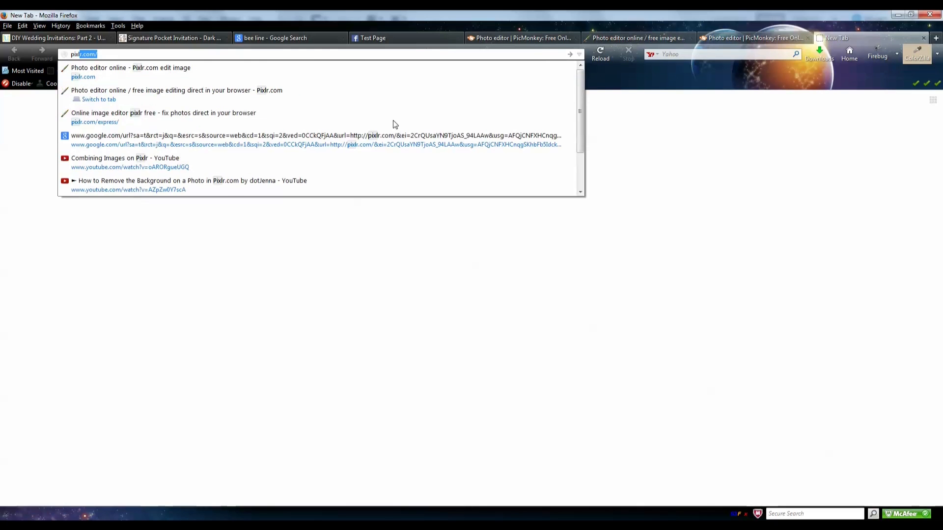
pyautogui.press('Return')
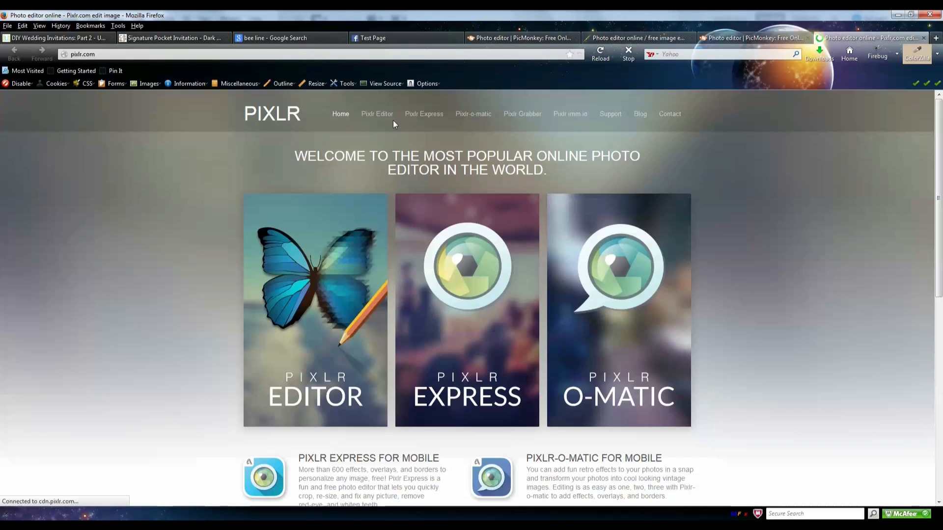
pyautogui.click(387, 115)
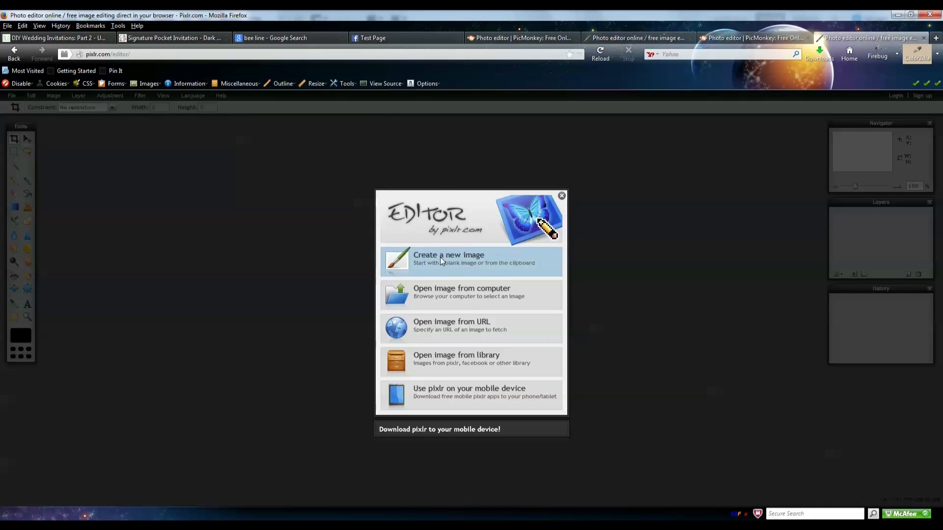
# - Create a new blank 180 × 180 px image
pyautogui.click(439, 258)
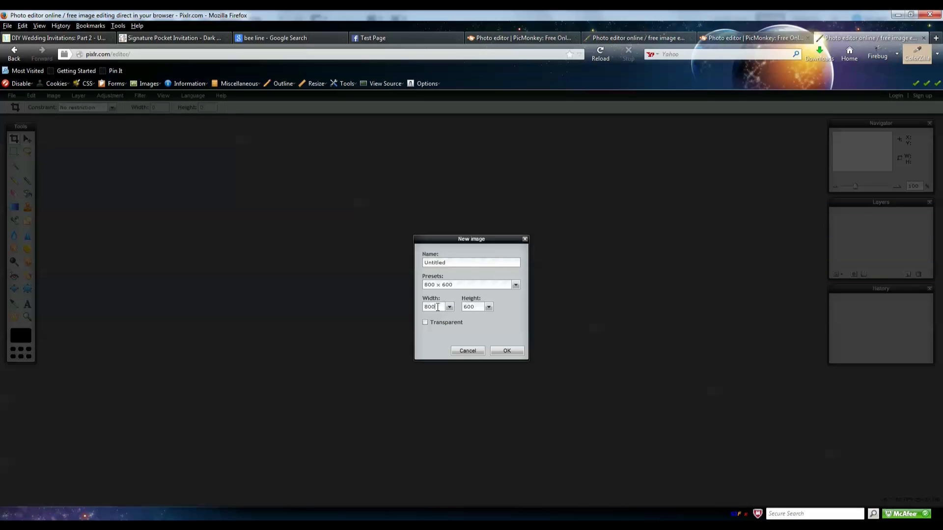
pyautogui.write('180')
pyautogui.click(505, 351)
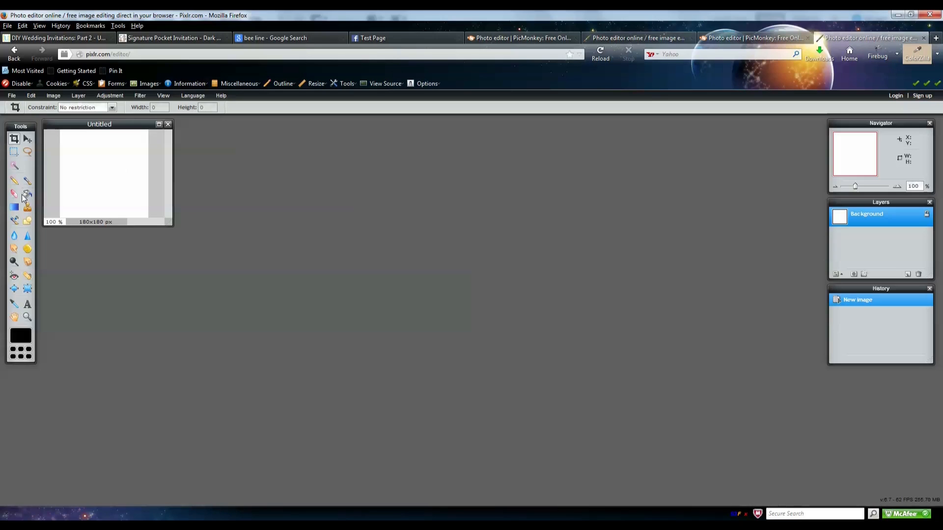
# - Fill the canvas with a top-to-bottom white-to-black gradient, then return to PicMonkey
pyautogui.click(14, 207)
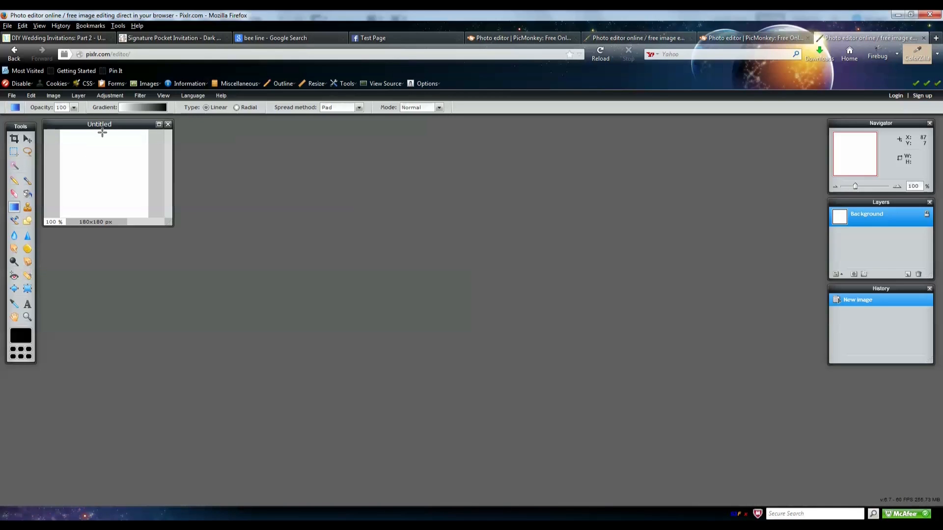
pyautogui.moveTo(100, 128); pyautogui.dragTo(101, 221)
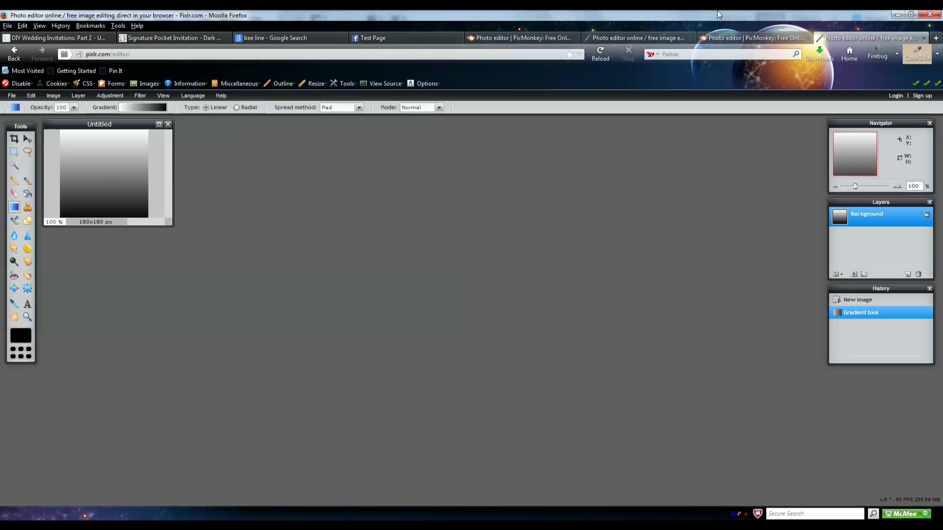
pyautogui.click(738, 37)
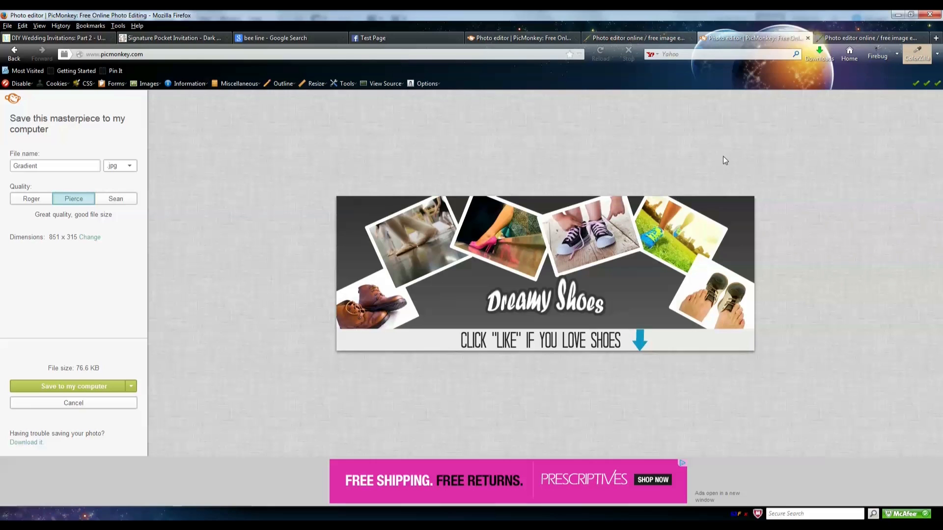
# - Load picmonkey in a new Firefox tab to reach the PicMonkey home page
pyautogui.click(936, 43)
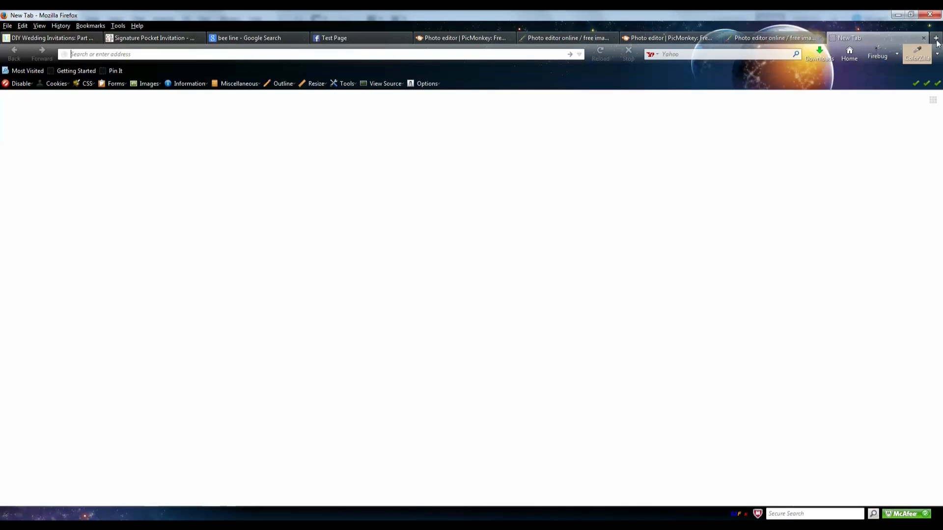
pyautogui.click(743, 40)
pyautogui.click(682, 38)
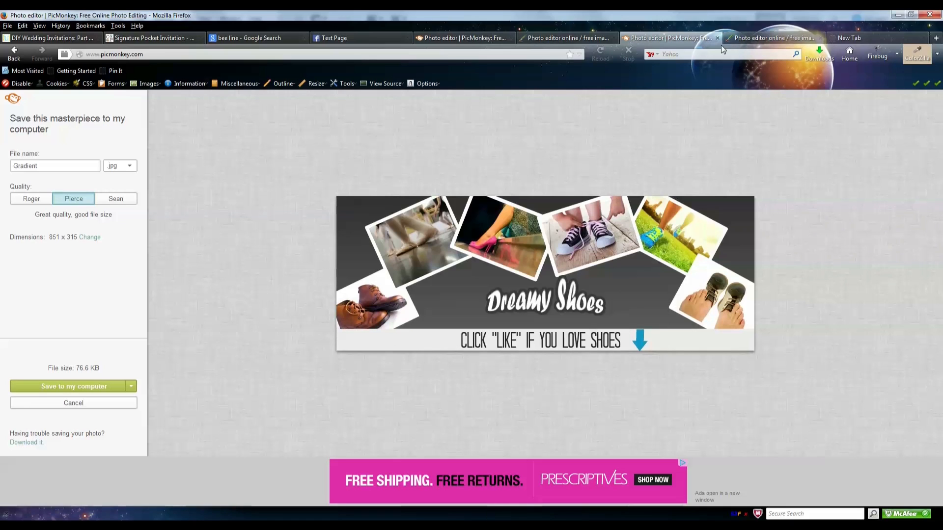
pyautogui.click(900, 35)
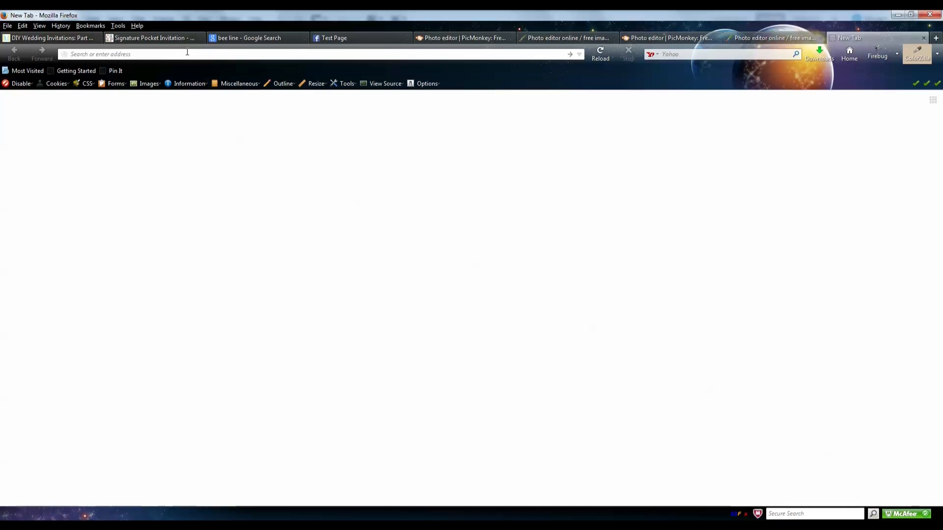
pyautogui.write('picmonkey')
pyautogui.press('Return')
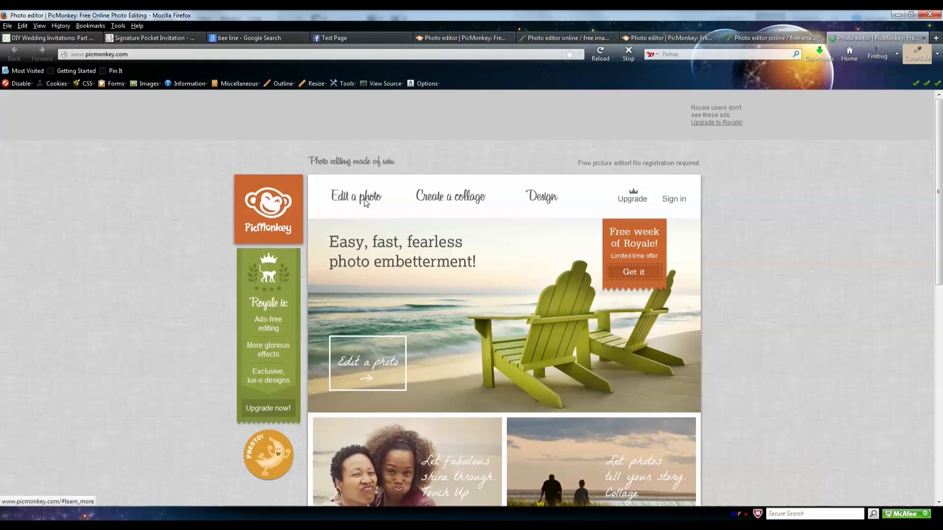
# - Open the ThumbPic photo in PicMonkey's editor via Edit a photo
pyautogui.click(364, 202)
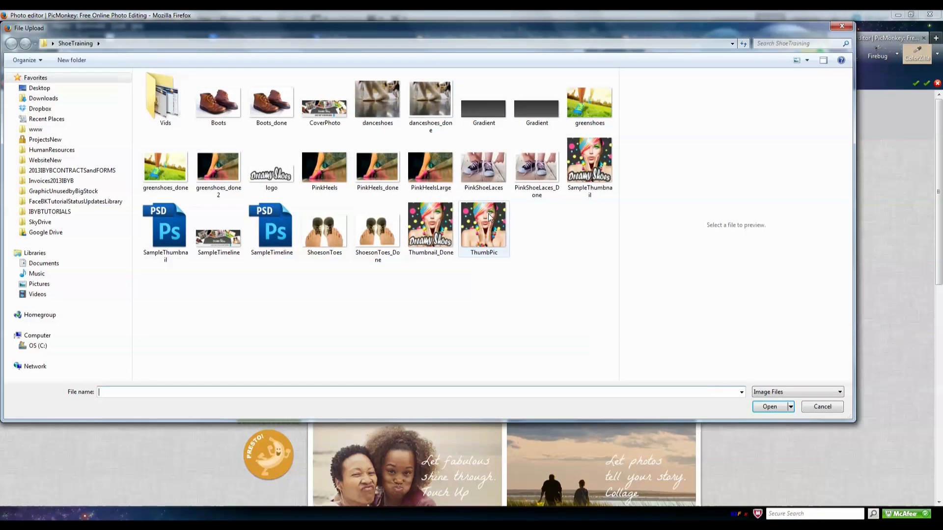
pyautogui.click(484, 234)
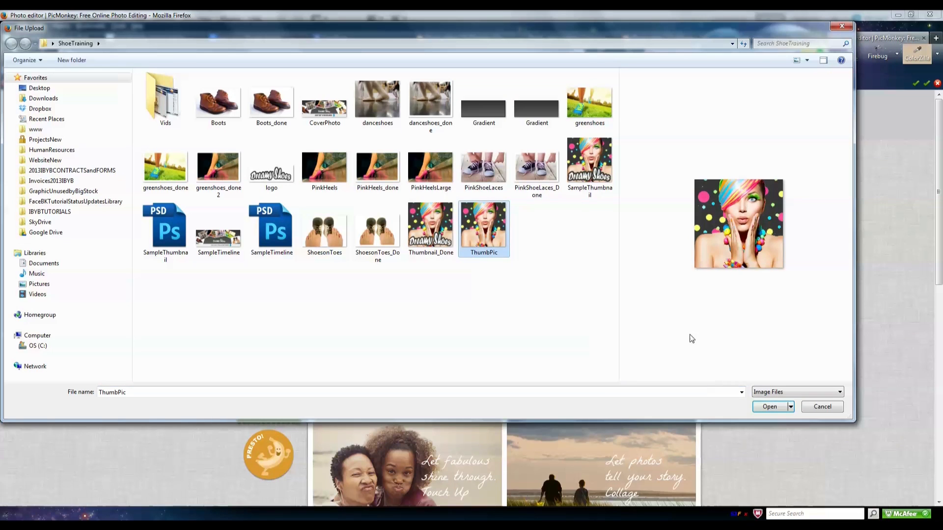
pyautogui.click(762, 406)
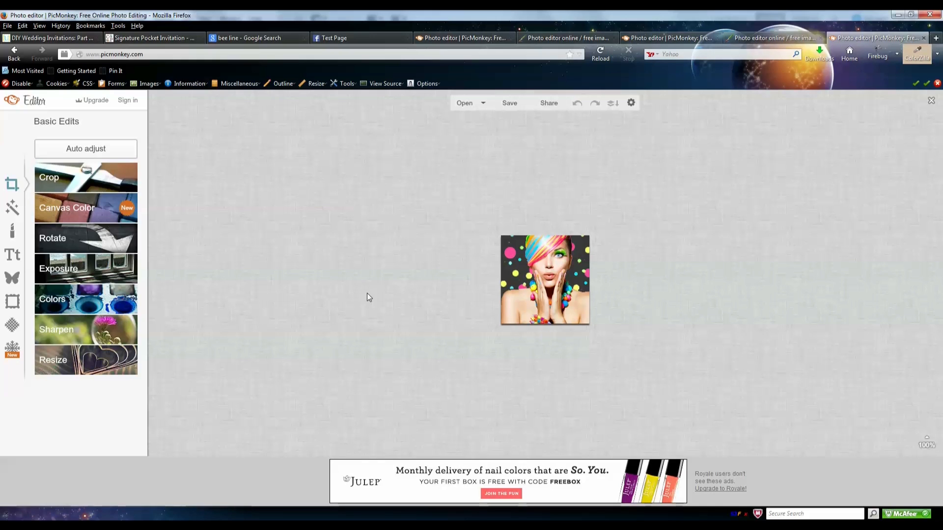
# - Try a black Geometric rectangle overlay at the photo's bottom, then delete it
pyautogui.click(13, 278)
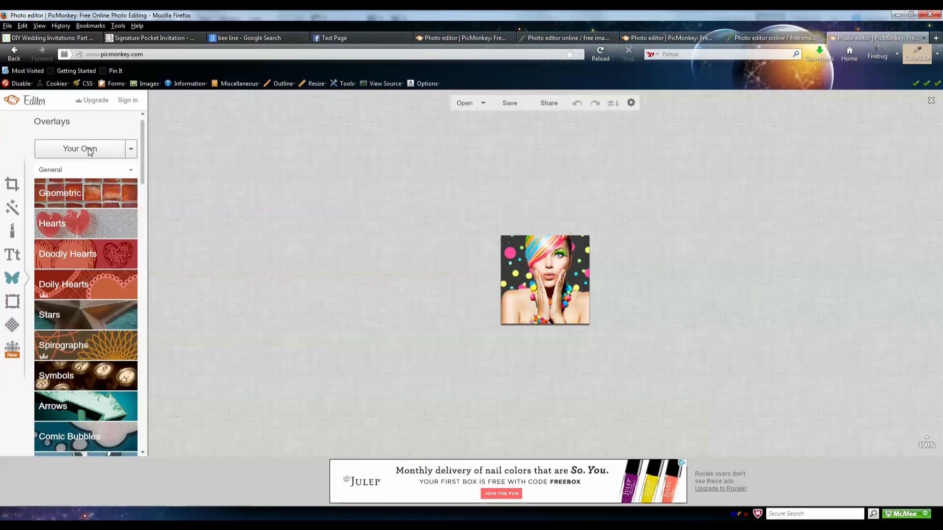
pyautogui.click(75, 193)
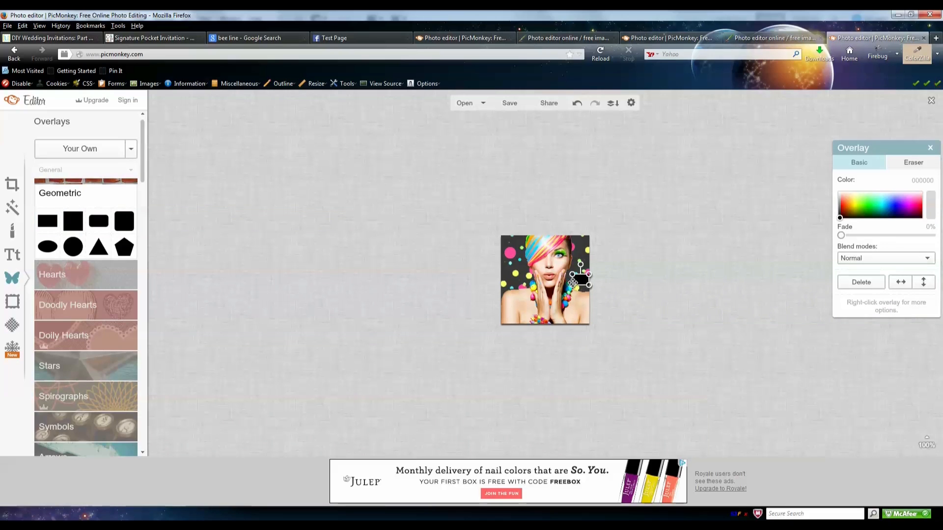
pyautogui.moveTo(572, 285); pyautogui.dragTo(572, 297)
pyautogui.click(474, 298)
pyautogui.moveTo(573, 275); pyautogui.dragTo(594, 327)
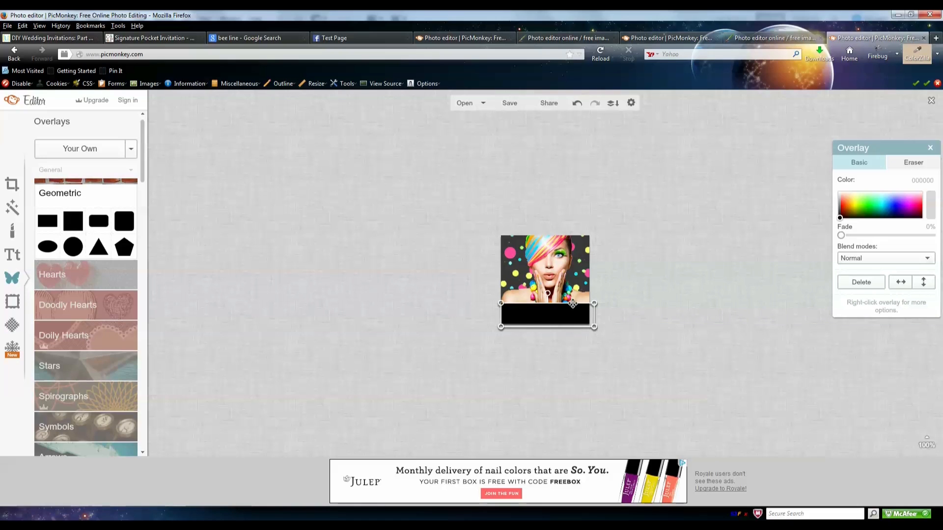
pyautogui.click(620, 320)
pyautogui.click(564, 315)
pyautogui.press('Delete')
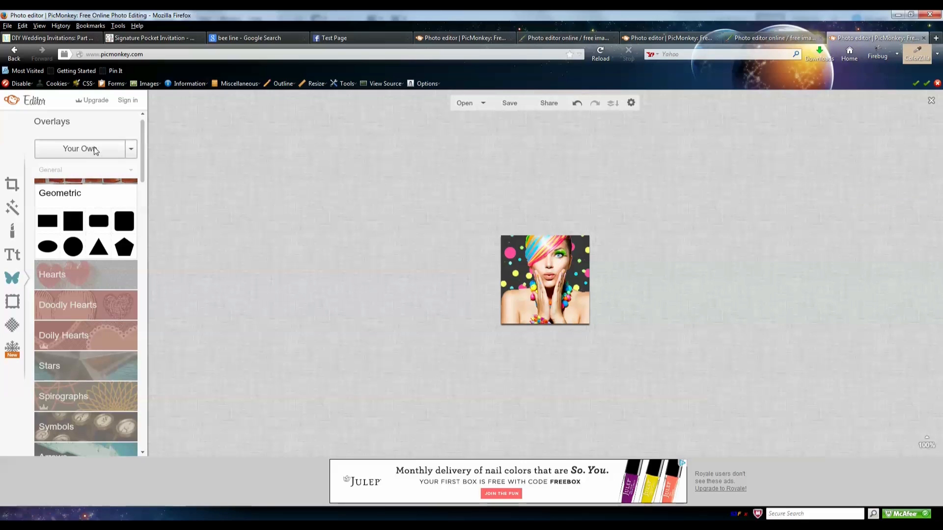
# - Place the logo file on the photo as a Your Own overlay
pyautogui.click(94, 149)
pyautogui.moveTo(228, 110); pyautogui.dragTo(211, 178)
pyautogui.click(172, 178)
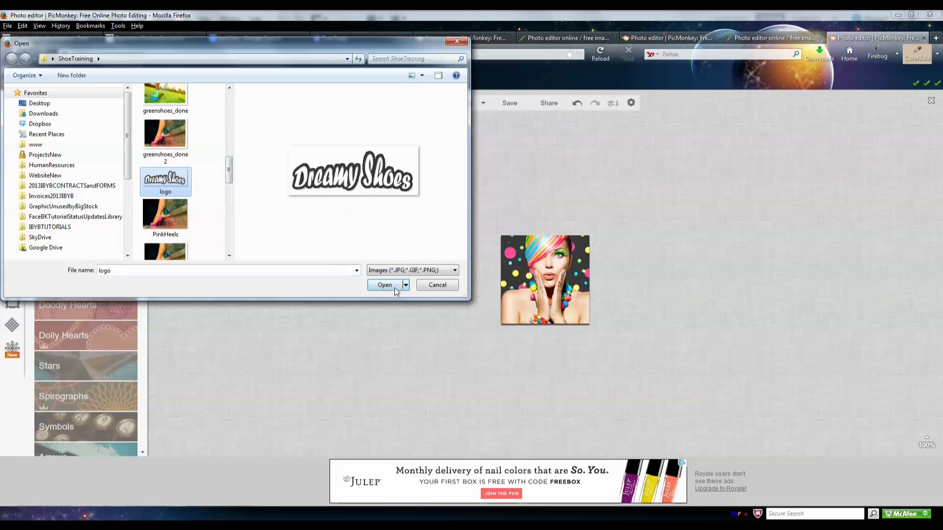
pyautogui.click(394, 287)
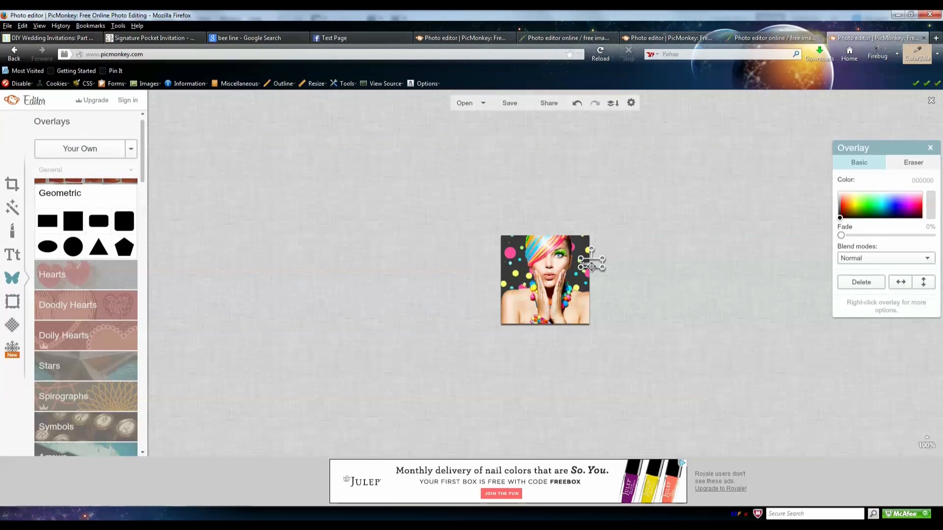
pyautogui.moveTo(592, 263); pyautogui.dragTo(537, 314)
# - Restore the logo to Original size, fit it across the bottom, and nudge it up-left
pyautogui.rightClick(537, 314)
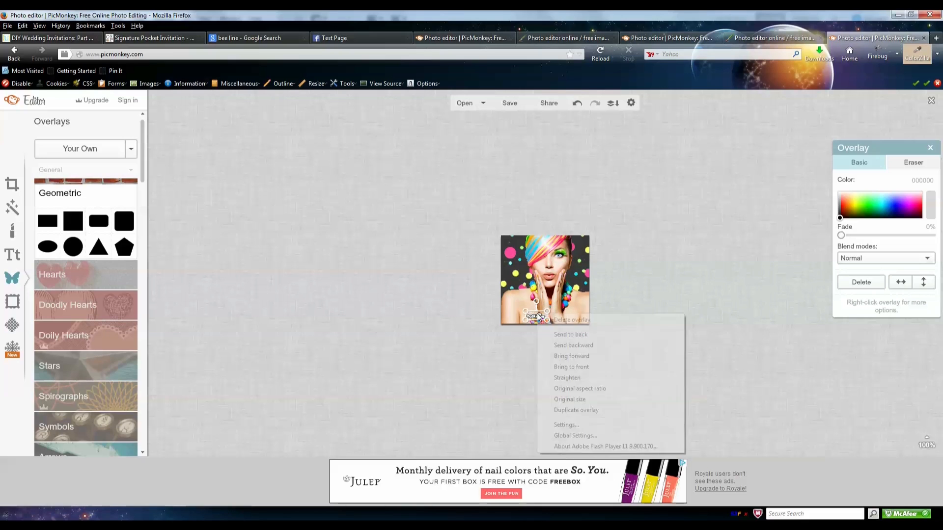
pyautogui.click(571, 400)
pyautogui.moveTo(602, 342); pyautogui.dragTo(548, 308)
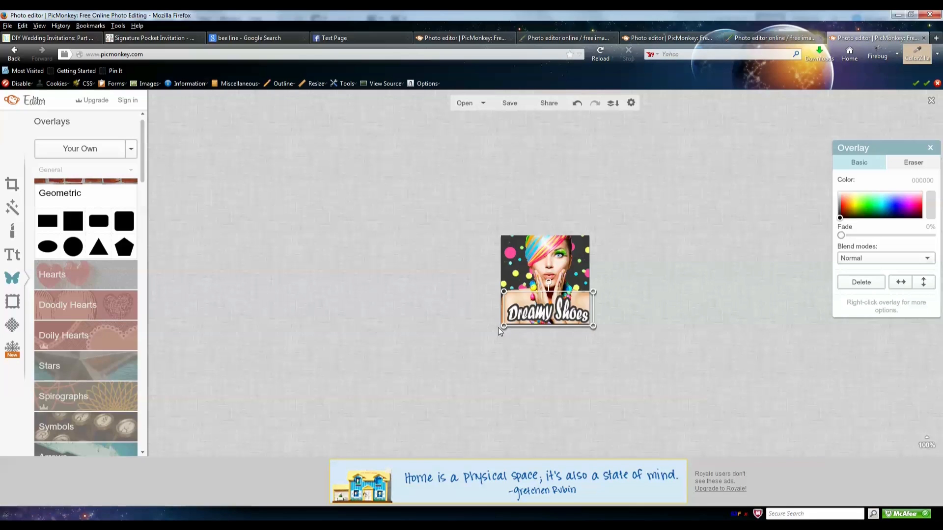
pyautogui.moveTo(498, 328); pyautogui.dragTo(493, 330)
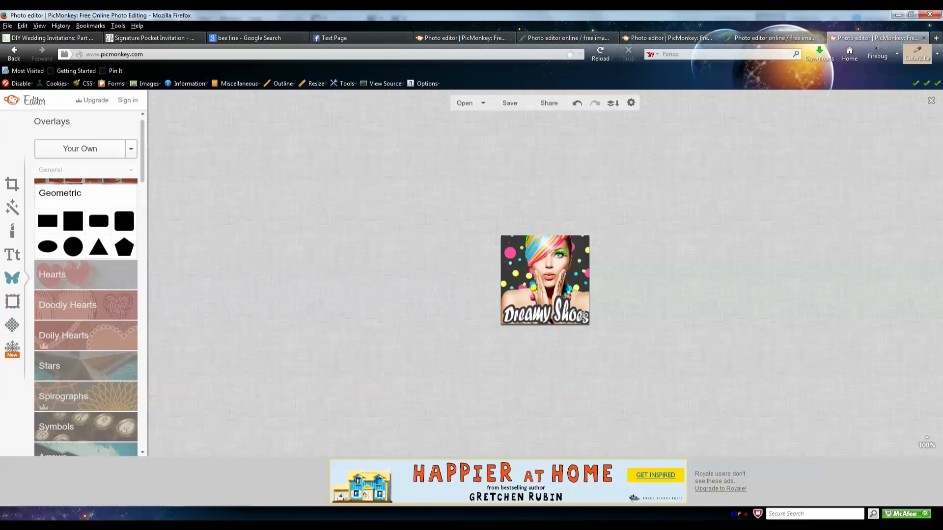
pyautogui.press('Up')
pyautogui.press('Up')
pyautogui.press('Up')
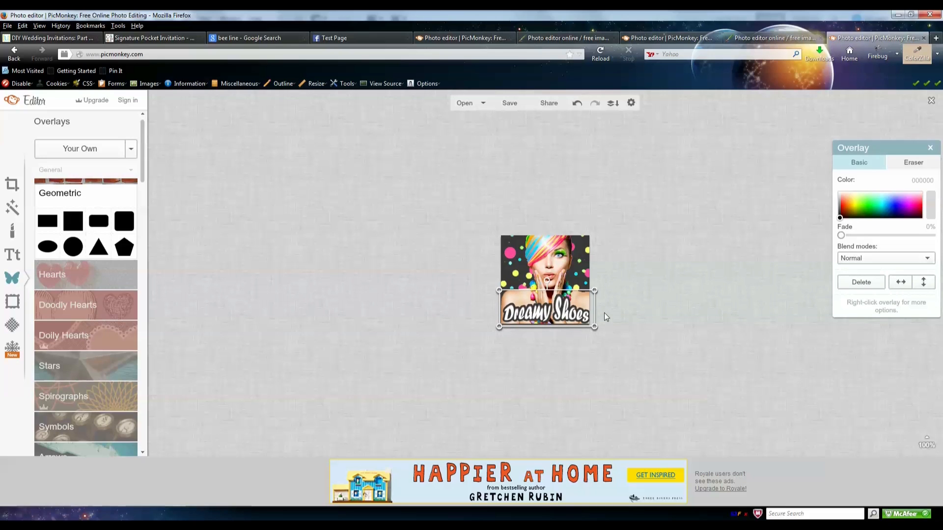
pyautogui.press('Left')
pyautogui.press('Left')
pyautogui.press('Left')
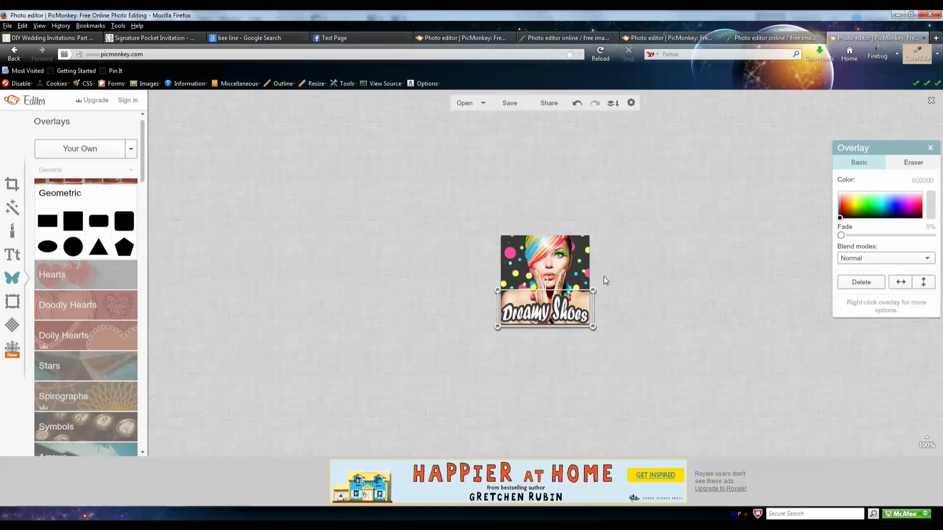
# - View the Facebook Test Page with the Dreamy Shoes cover and new profile thumbnail
pyautogui.click(342, 39)
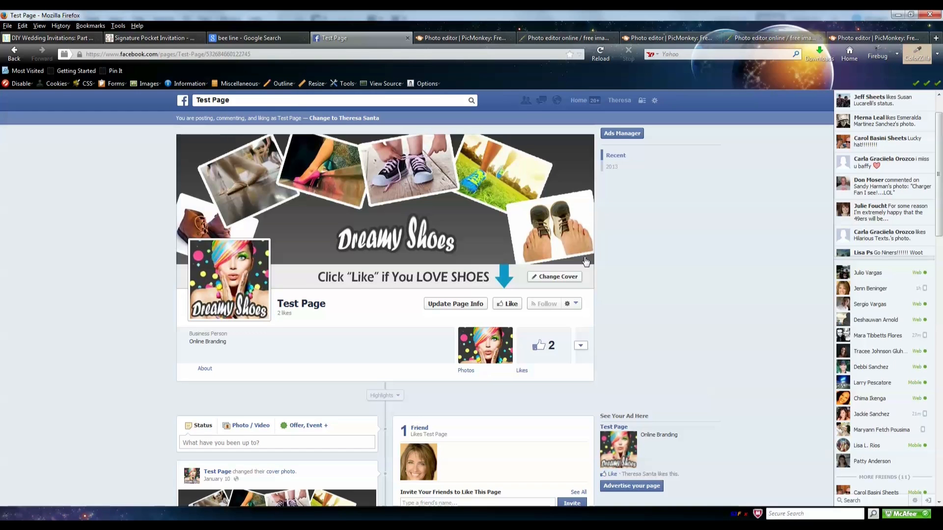
pyautogui.click(872, 513)
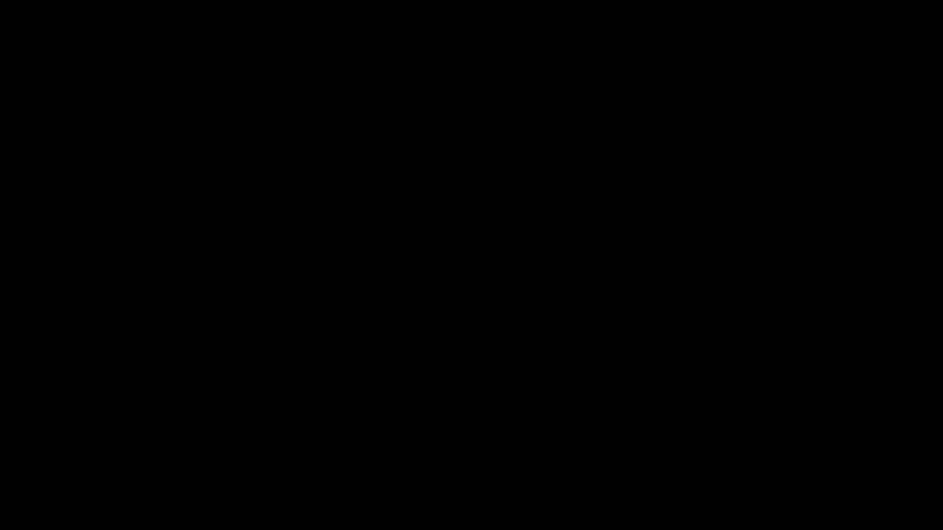